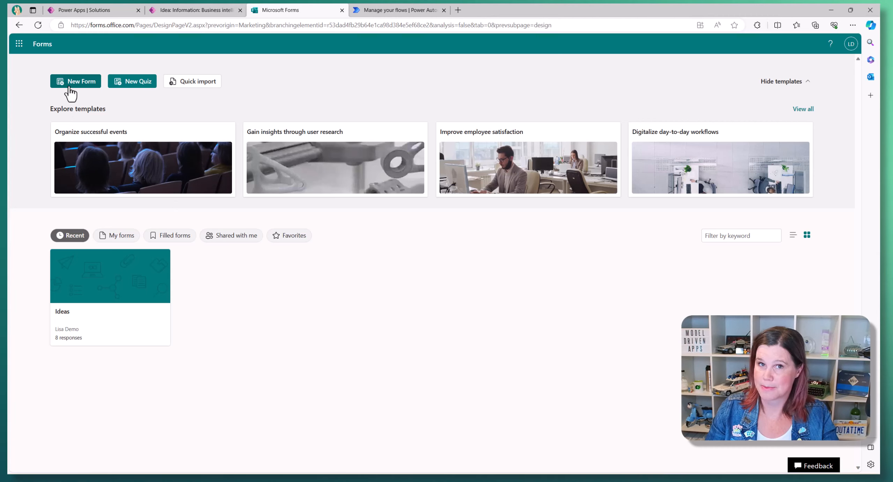
- Create a blank form titled 'Ideas Demo' and add a first text question
click(71, 91)
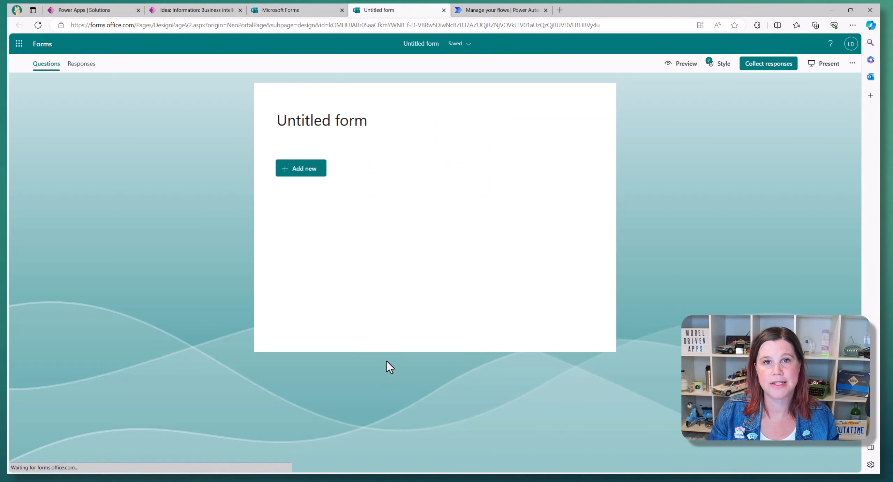
click(307, 126)
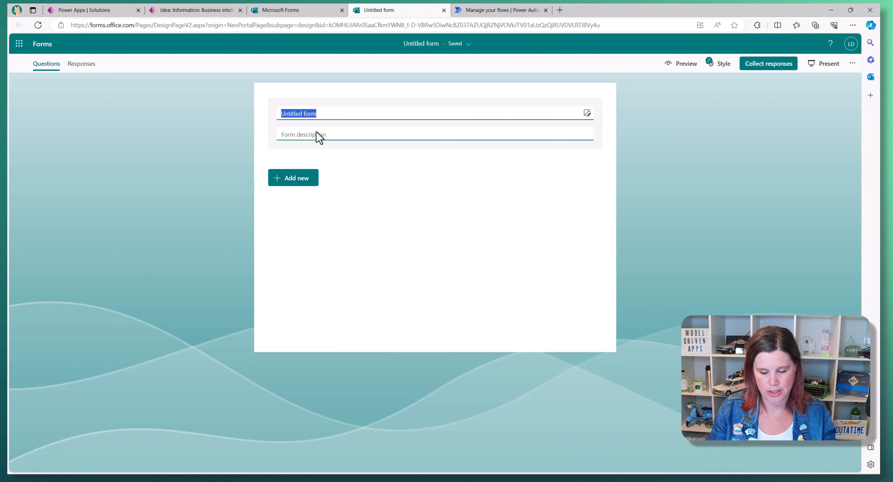
text(Ideas Dem)
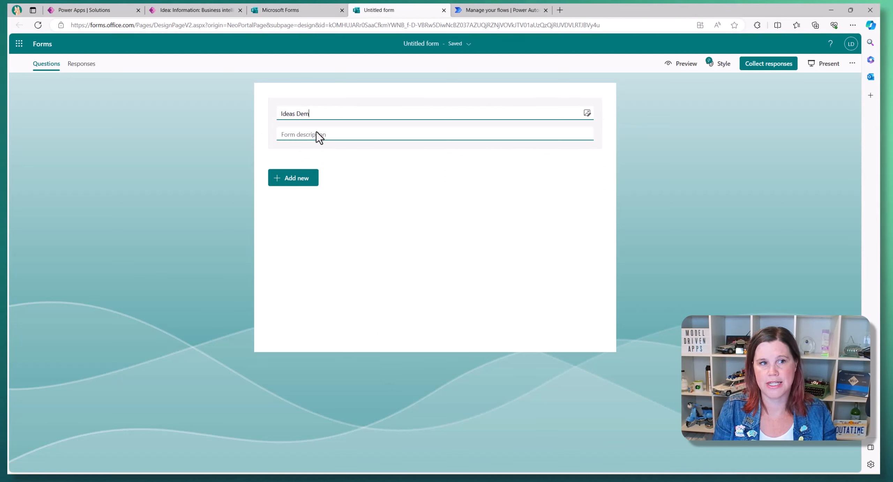
text(o)
click(357, 177)
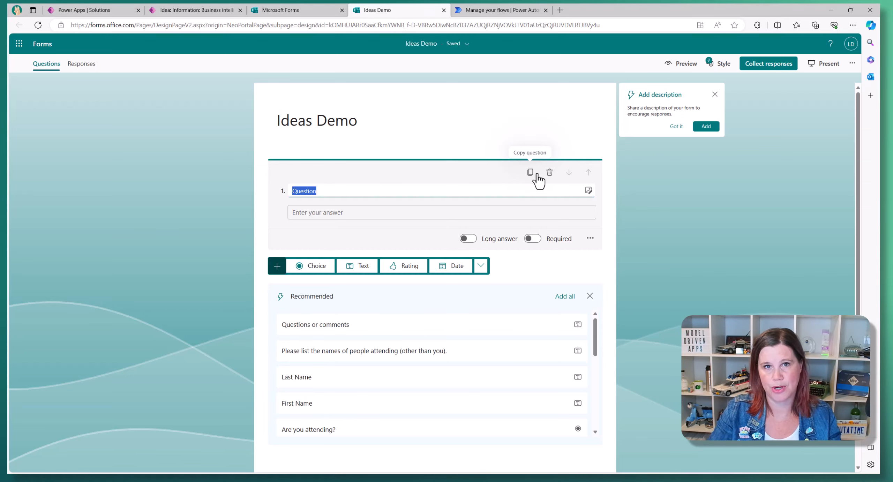
- Add text questions First Name, Last Name and Email Address
text(First)
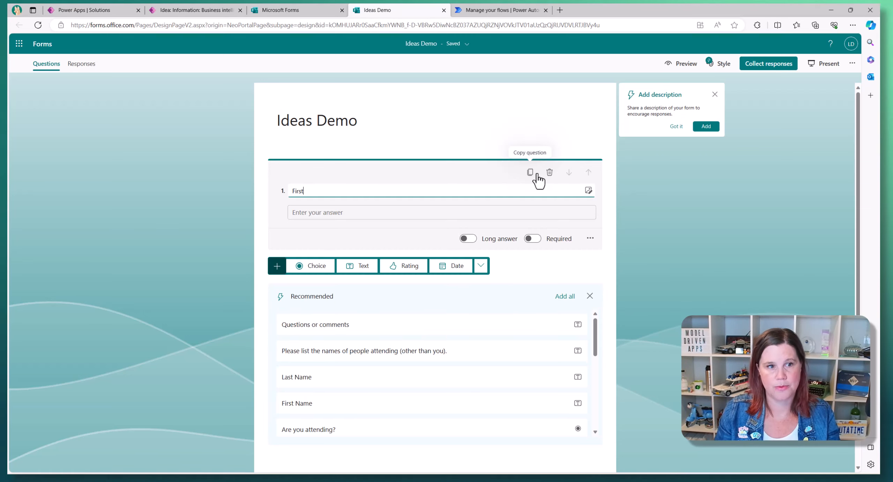
text( Name)
click(357, 266)
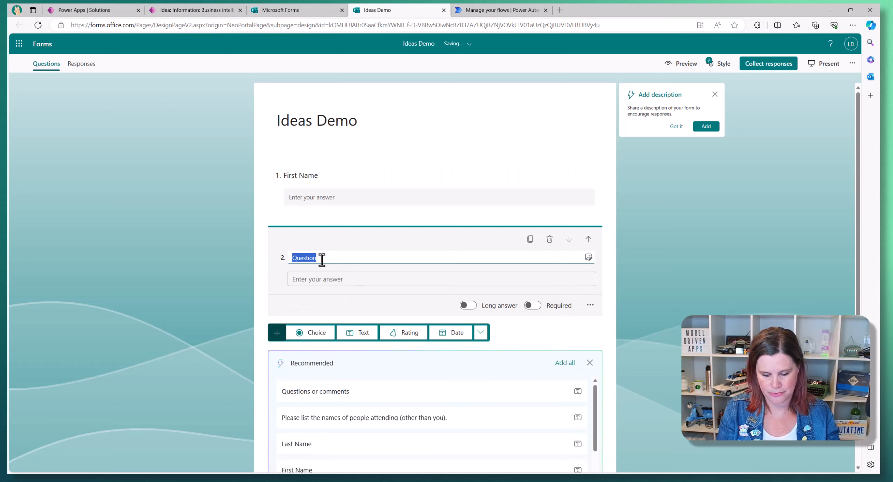
text(Last Name)
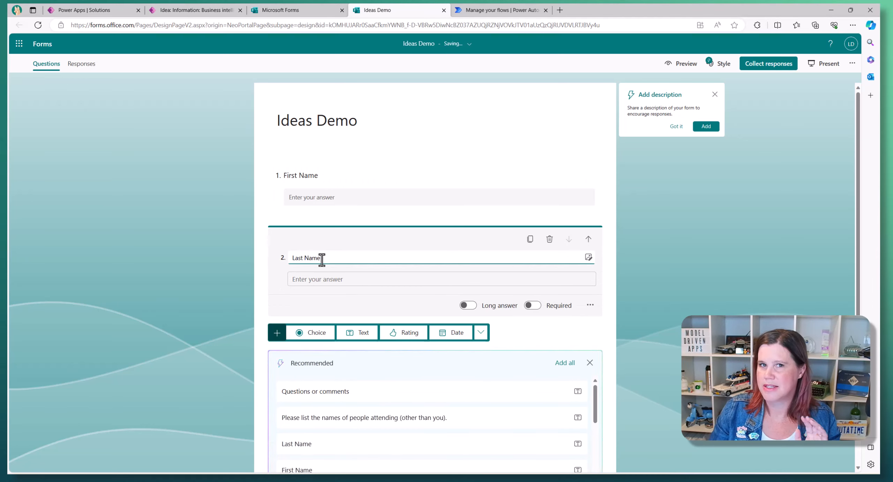
scroll(319, 260, down, 2)
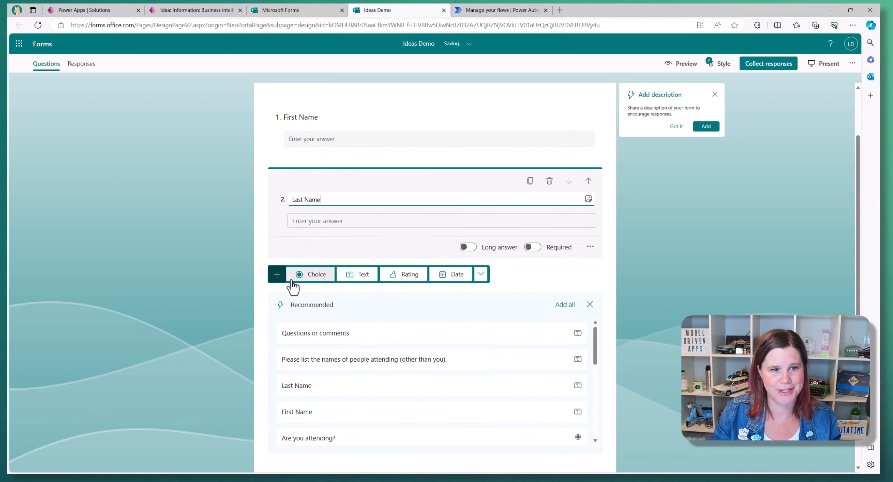
click(366, 277)
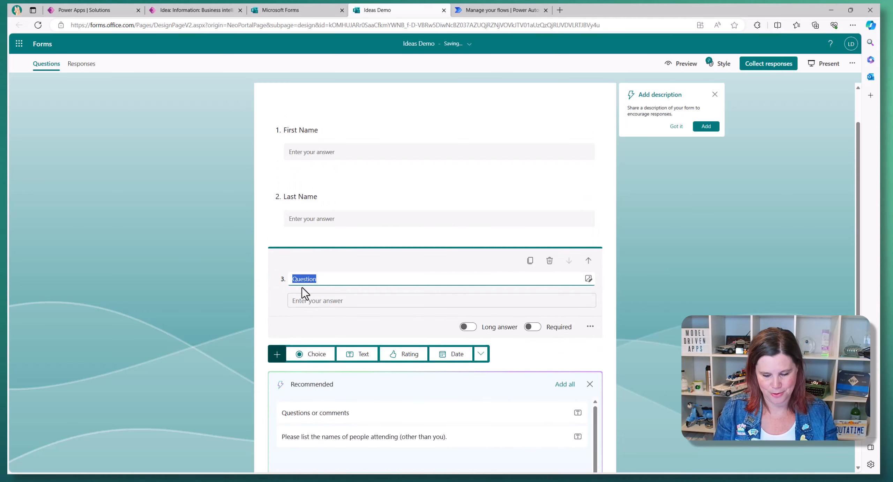
text(Email)
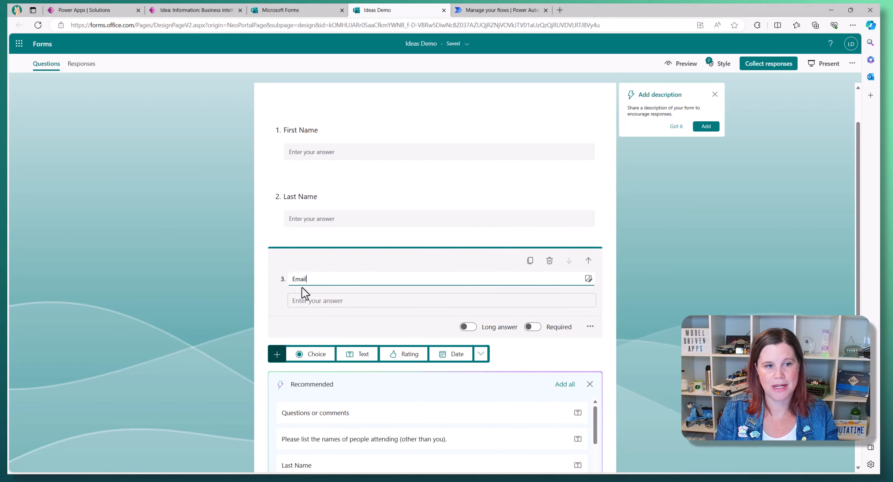
text( Addresss)
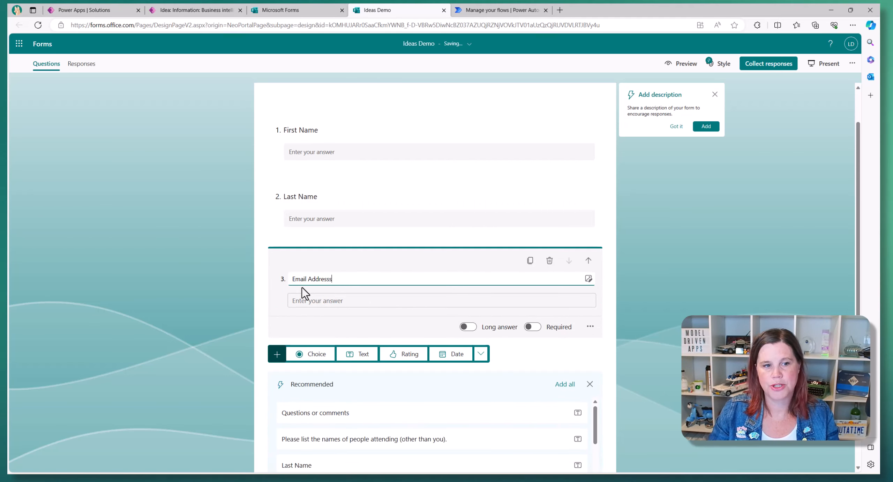
key(BackSpace)
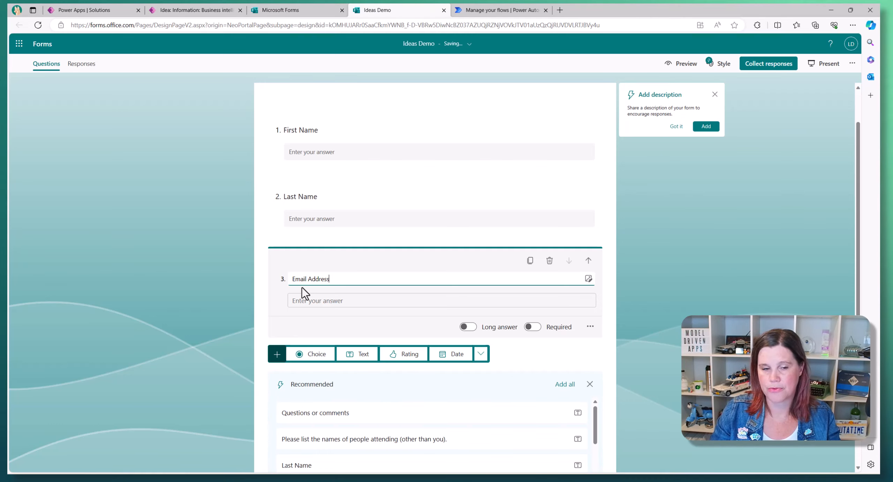
- Add an Idea Name question and a long-answer Description question, then close the form
scroll(319, 323, down, 2)
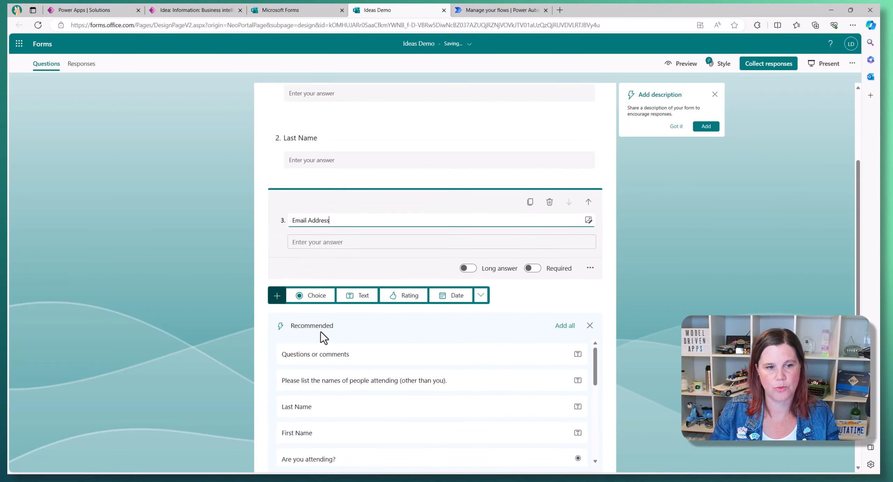
click(368, 301)
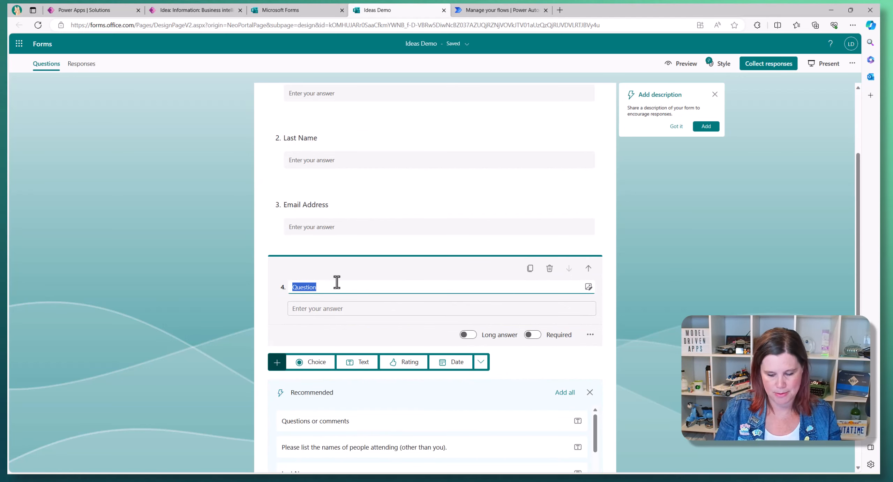
text(Idea Name)
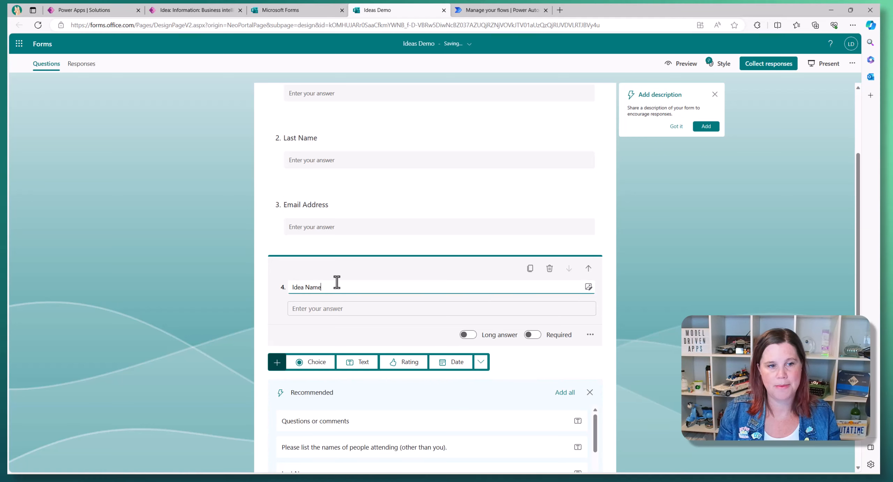
click(364, 363)
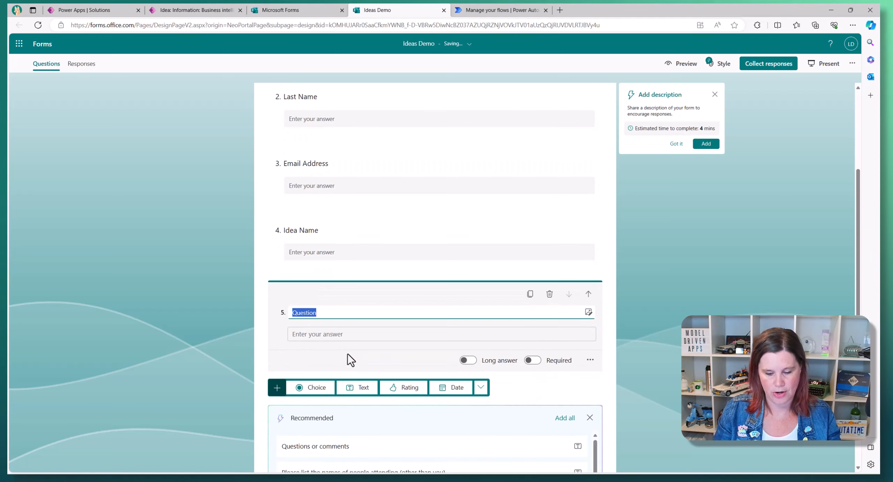
text(Descrio)
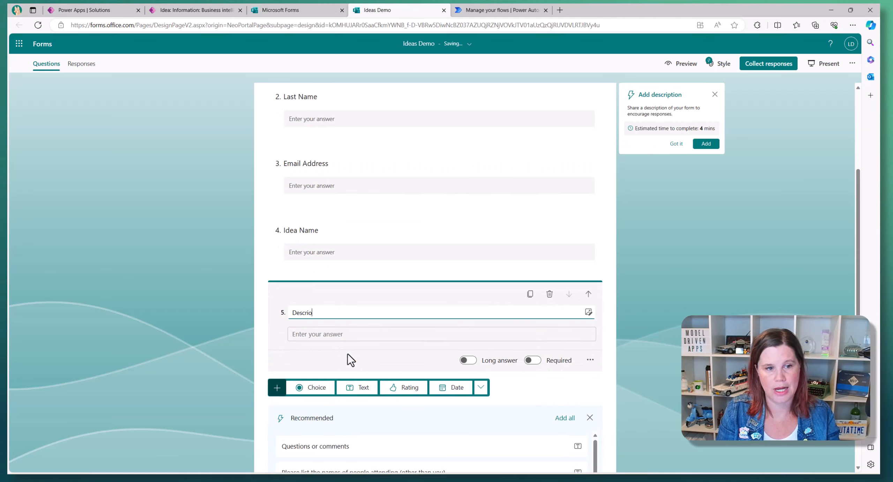
key(BackSpace)
text(ption)
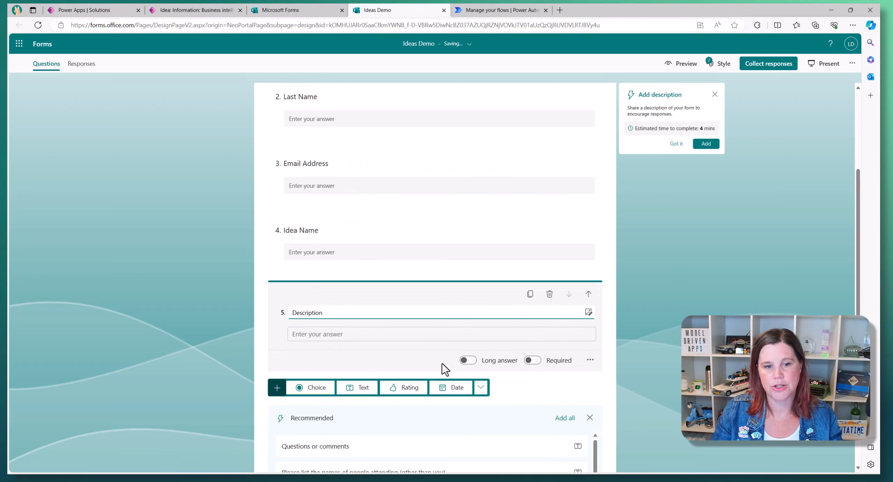
click(469, 361)
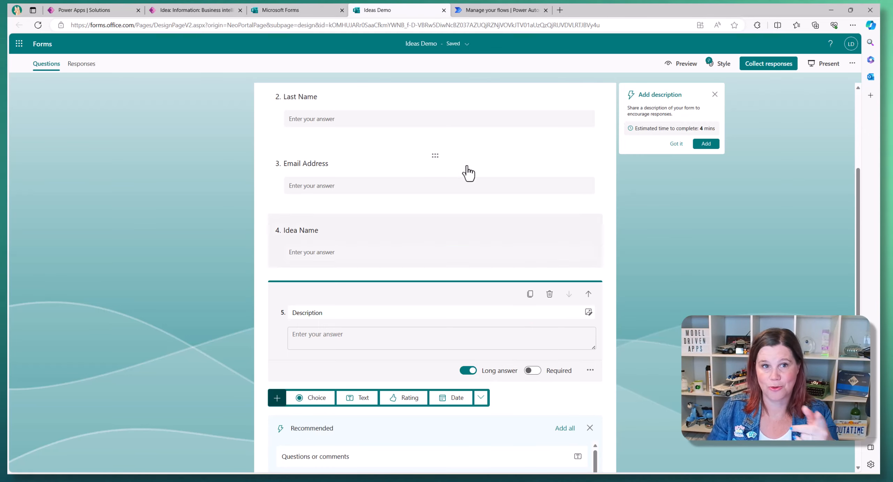
click(444, 10)
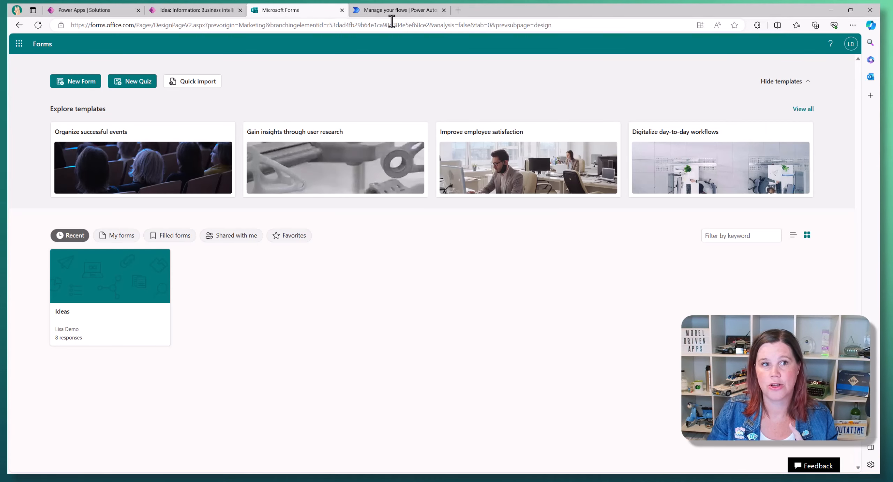
- Open the existing Ideas form and review its Collect responses, Preview and Style options
click(109, 279)
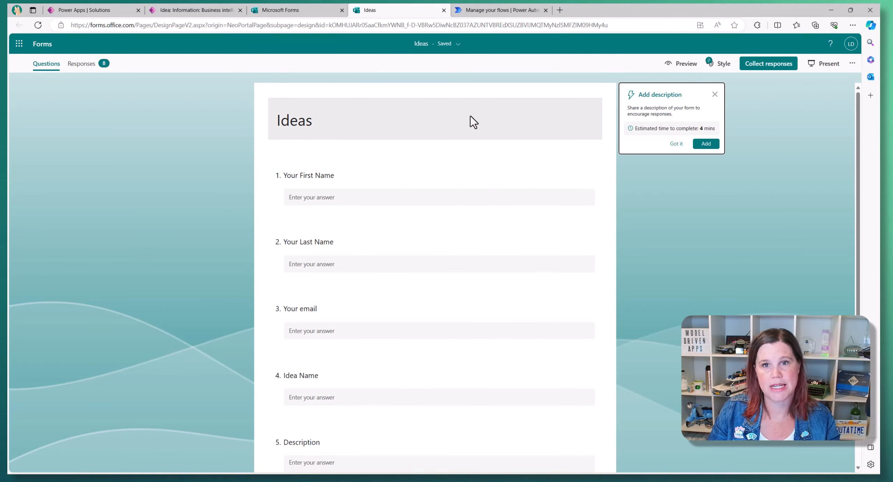
click(759, 72)
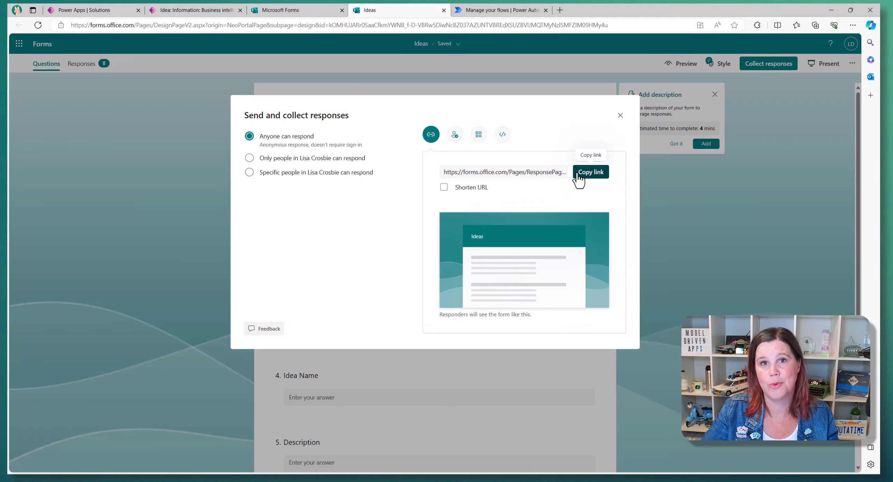
click(620, 115)
click(684, 64)
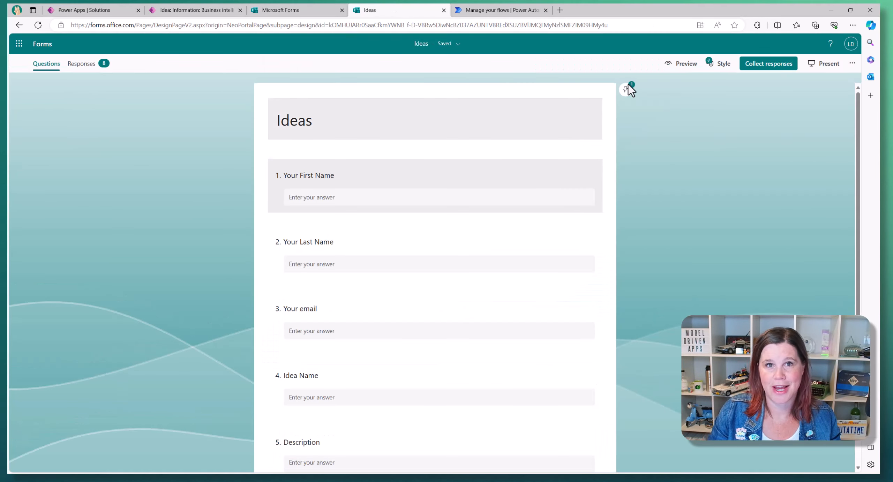
click(719, 65)
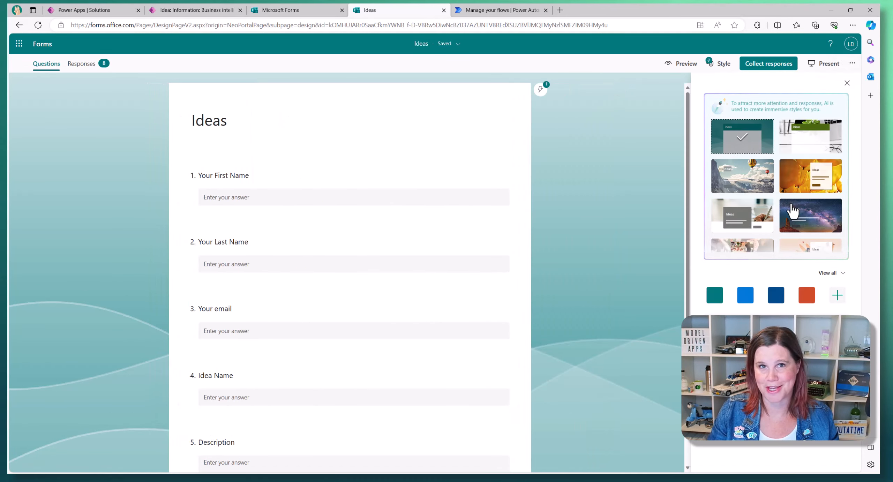
click(847, 84)
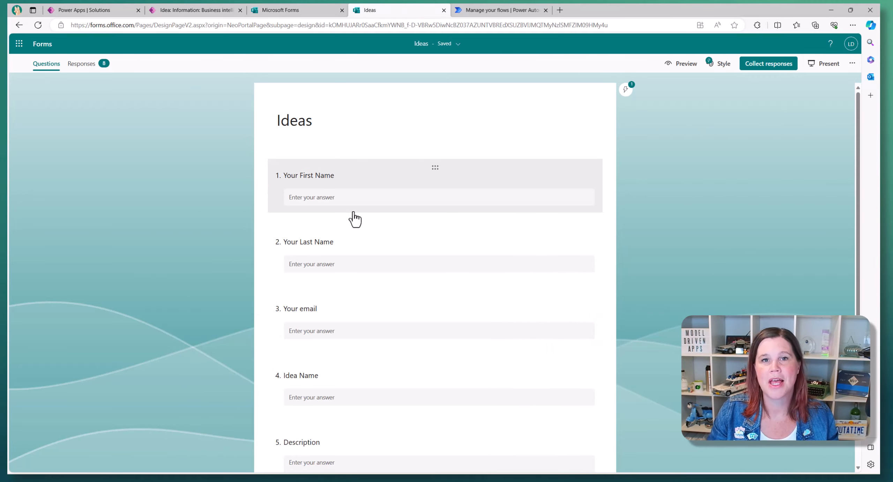
click(472, 11)
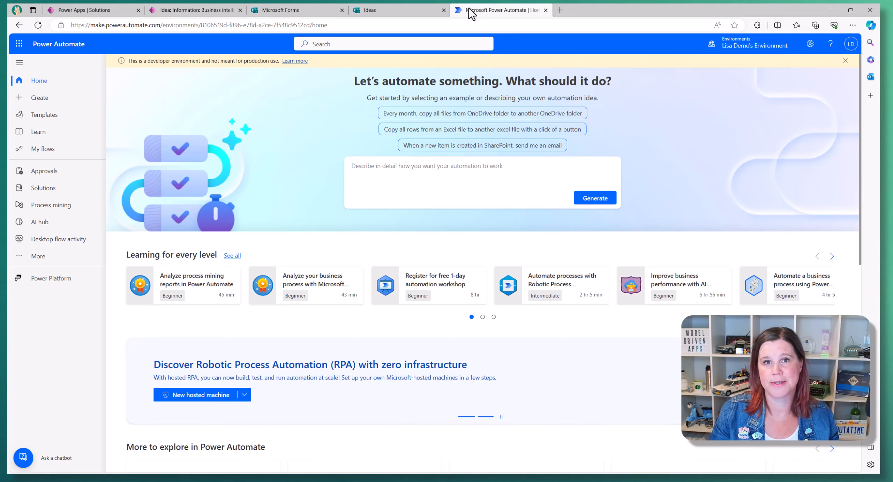
- Ask Copilot for a flow: 'when a form is submitted create a new row in dataverse'
click(751, 47)
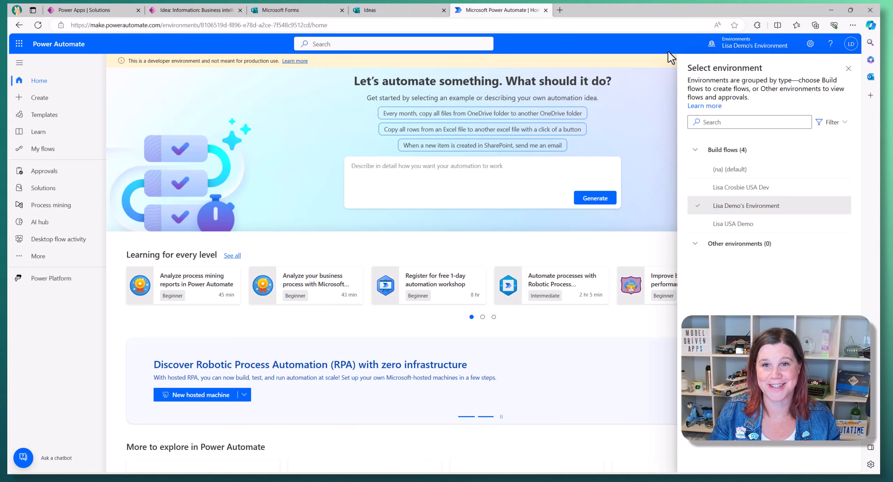
click(519, 173)
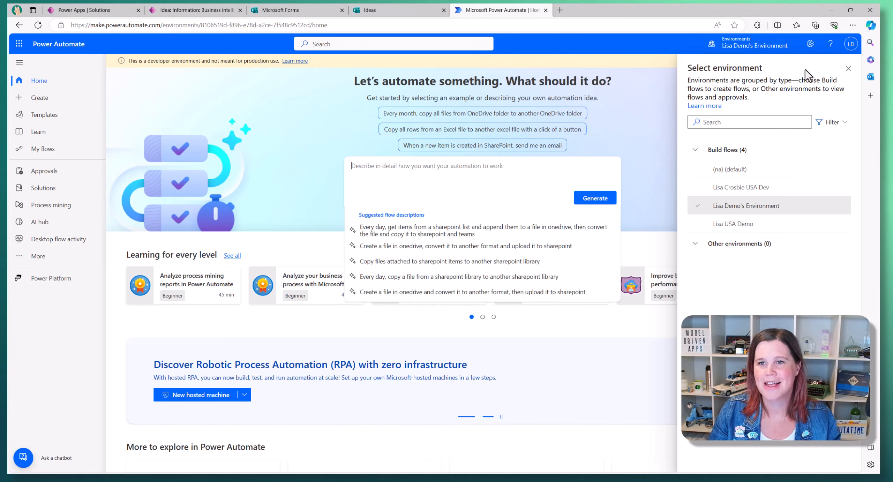
click(849, 69)
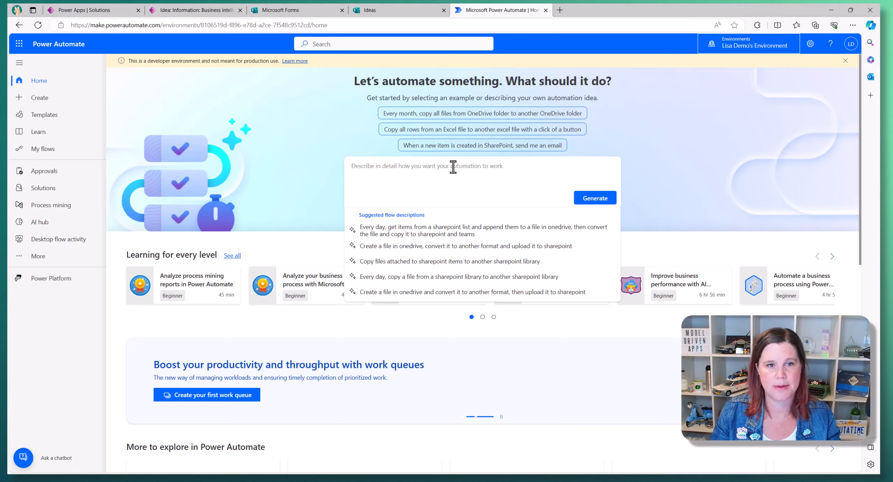
text(when a form )
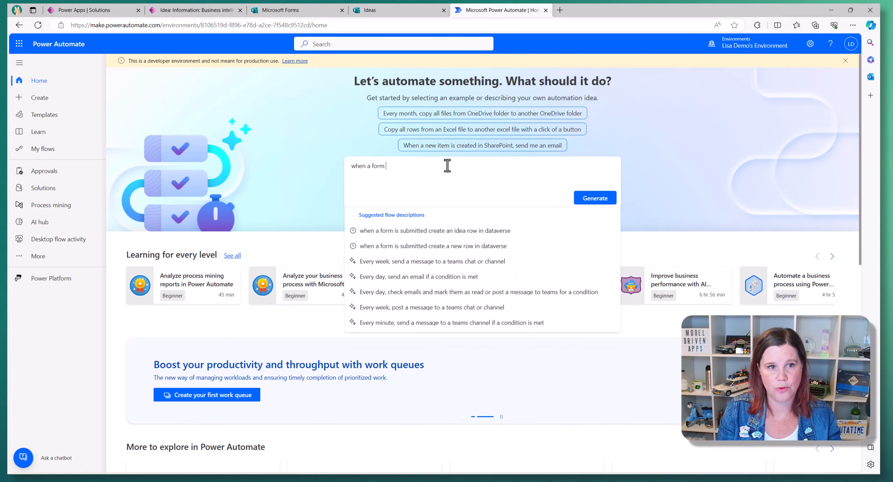
text(is submitted )
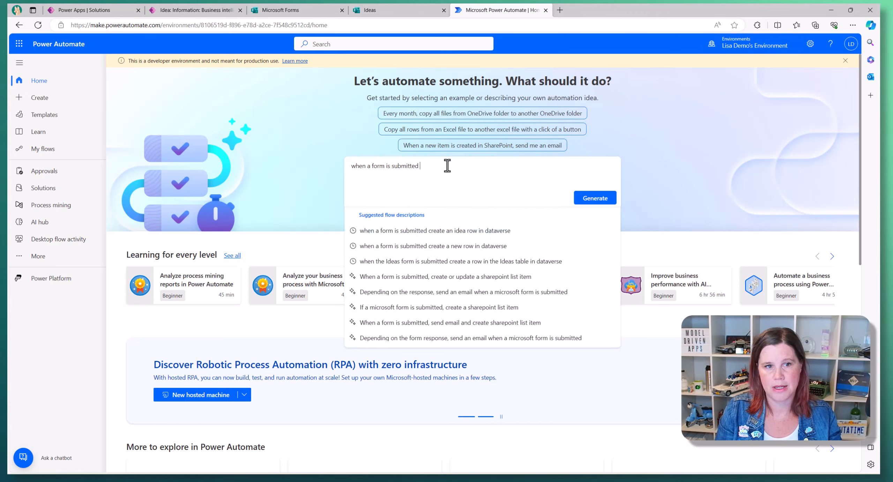
text(creaw)
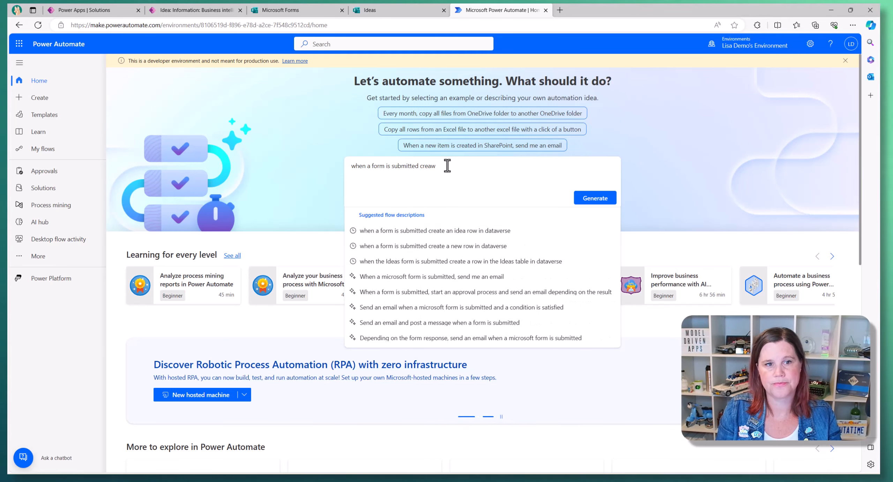
key(BackSpace)
text(te a new row i)
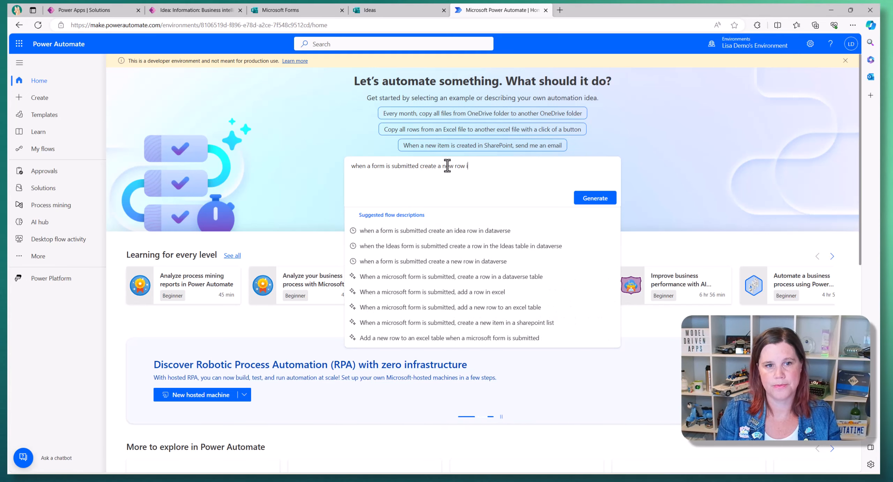
text(n dataverse)
key(Return)
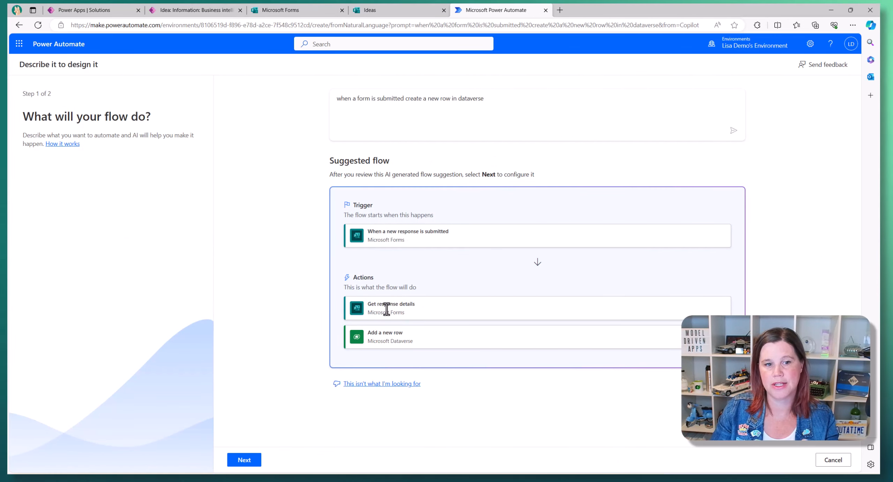
- Accept Copilot's suggested flow with its connections and create it
click(233, 459)
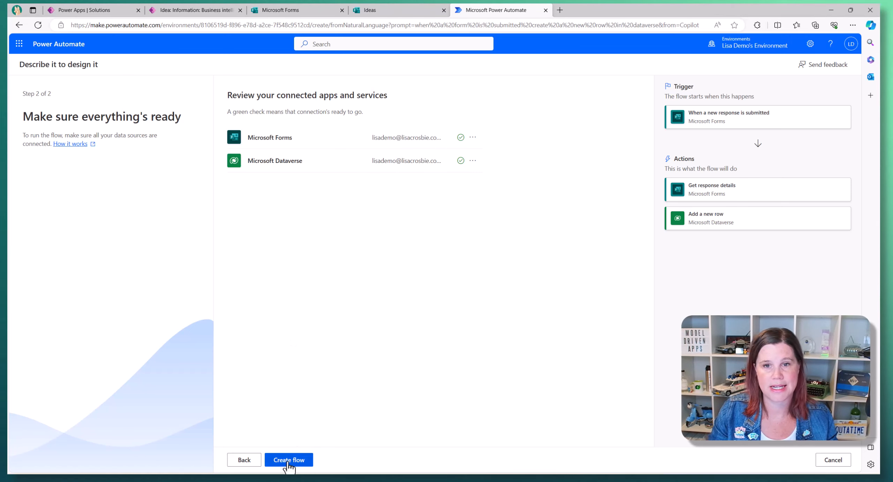
click(288, 460)
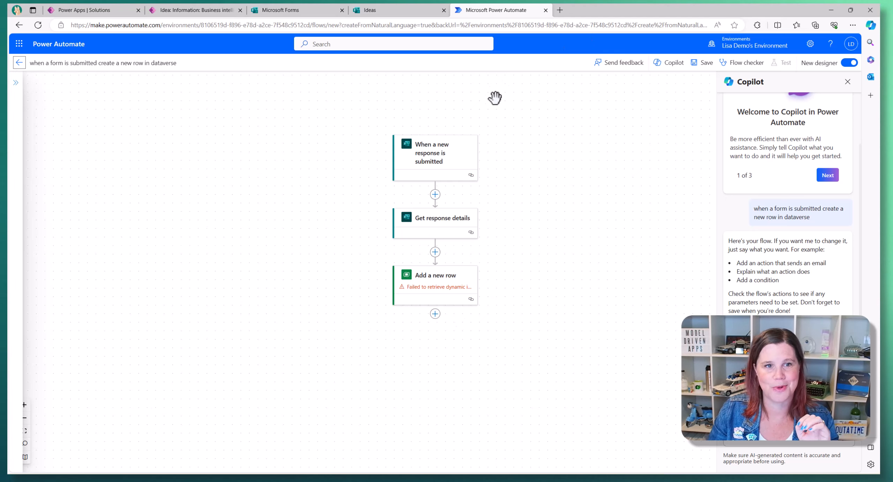
- Set the new-response trigger's Form Id to the Ideas form
click(423, 164)
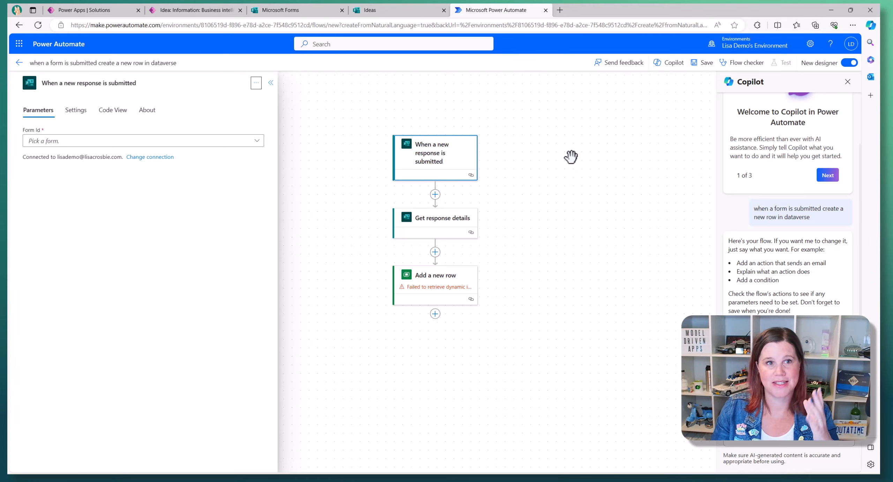
click(408, 11)
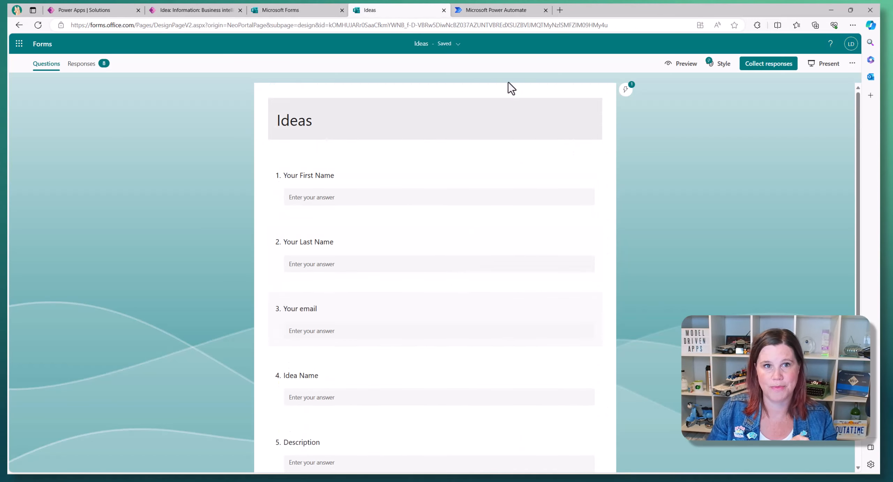
click(502, 11)
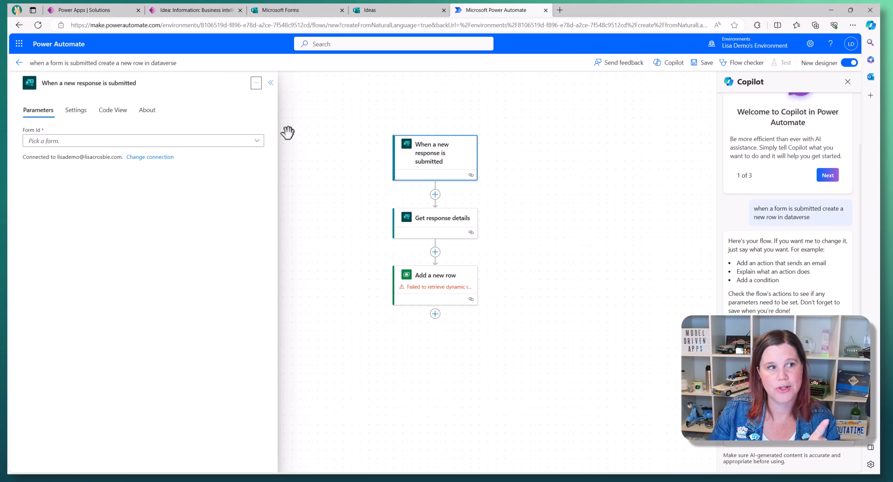
click(36, 144)
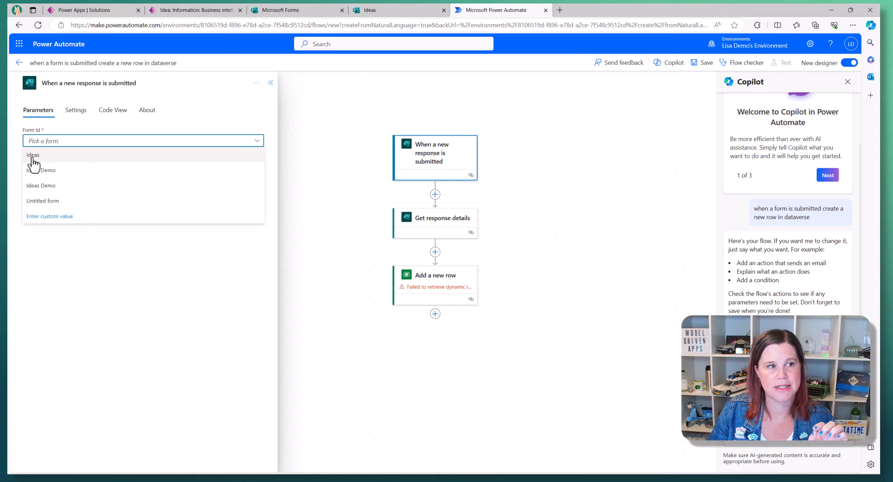
click(33, 156)
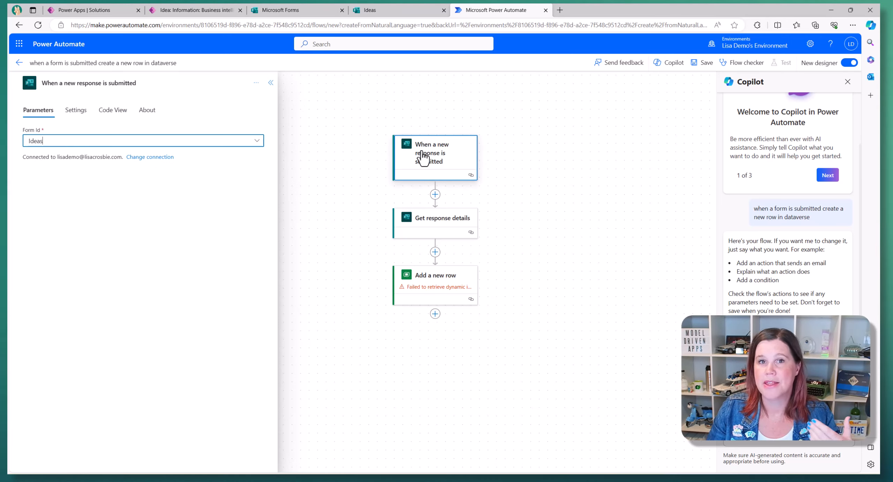
click(434, 225)
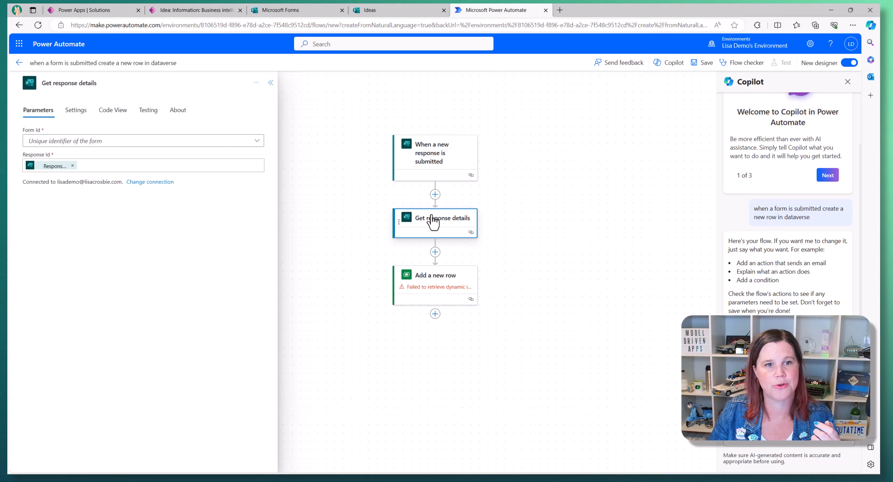
- Set Get response details' Form Id to Ideas and delete the add-row step's placeholder Item JSON
click(236, 147)
click(224, 162)
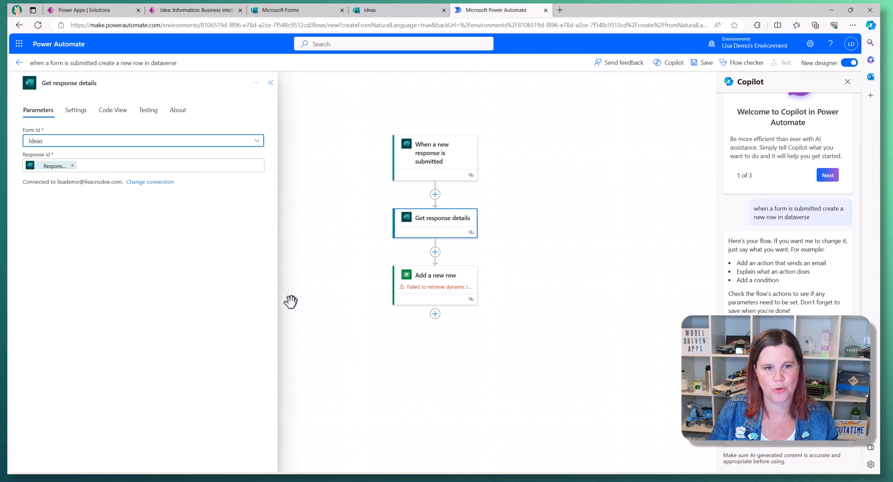
click(440, 288)
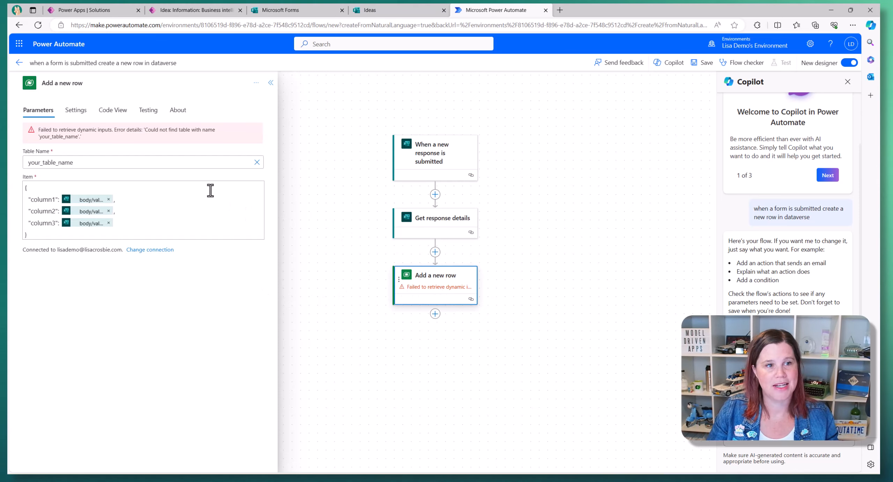
drag(25, 234, 11, 185)
key(Delete)
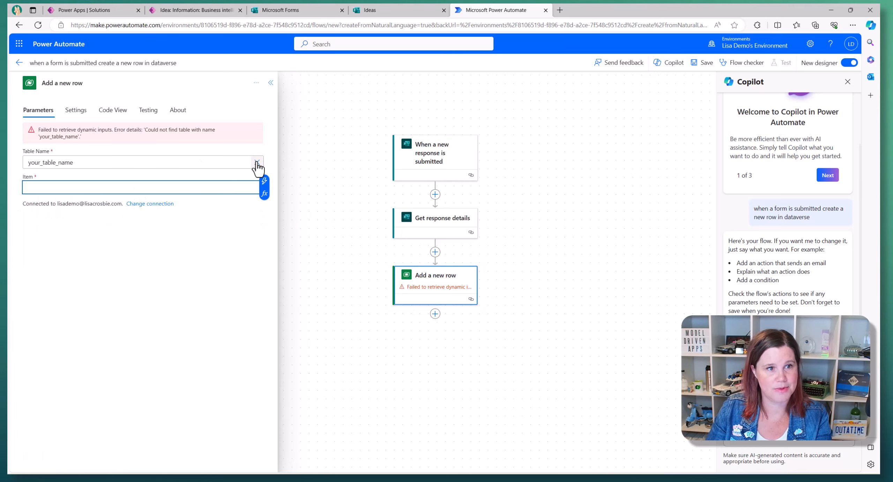
- Set the Add a new row step's Table Name to the Ideas table
click(256, 162)
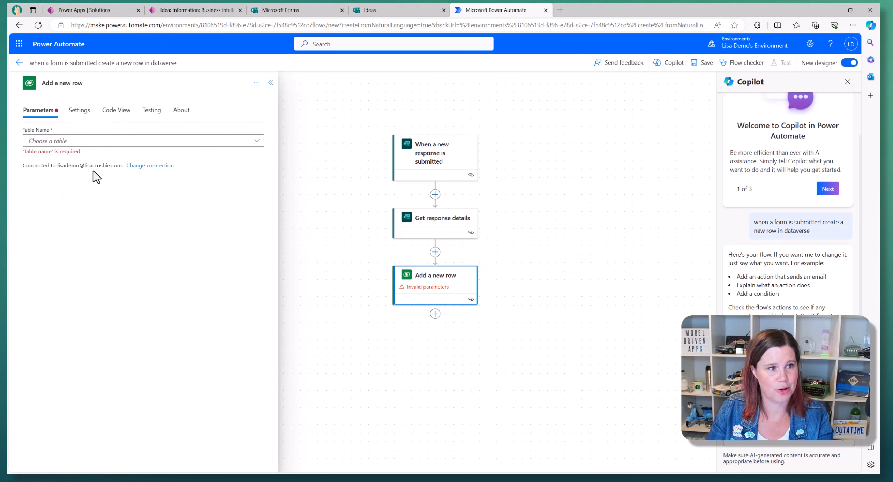
click(82, 143)
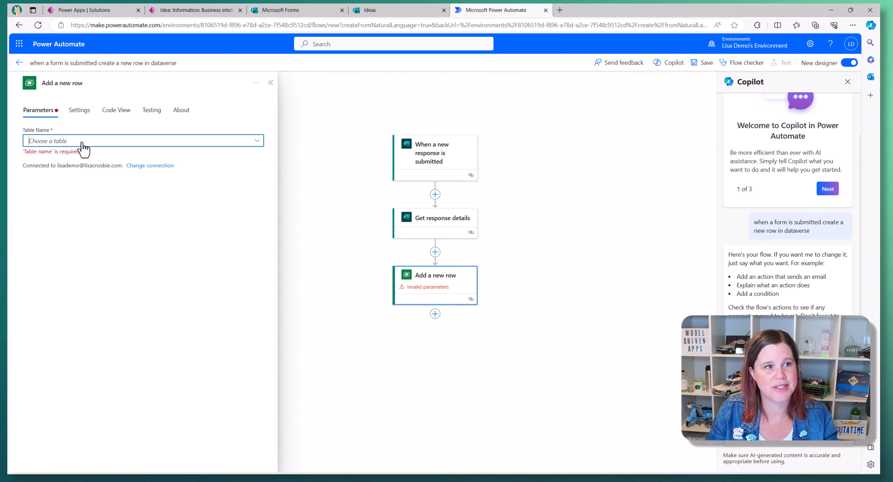
text(id)
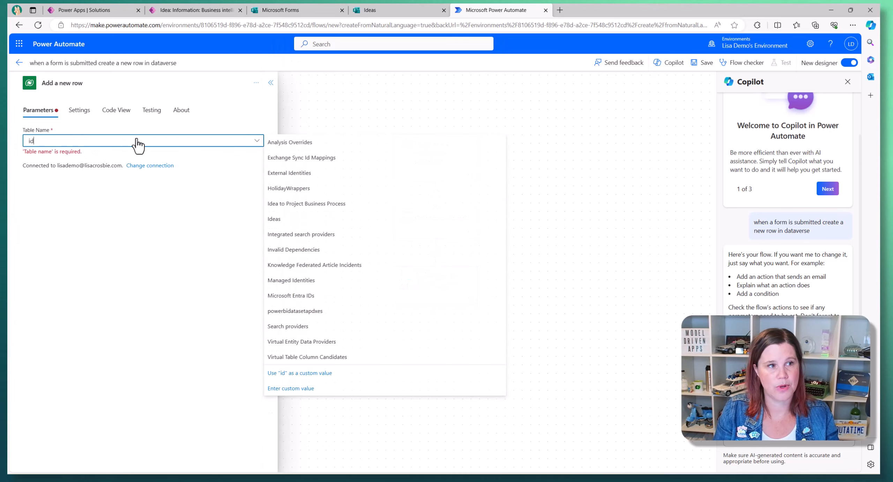
text(ea)
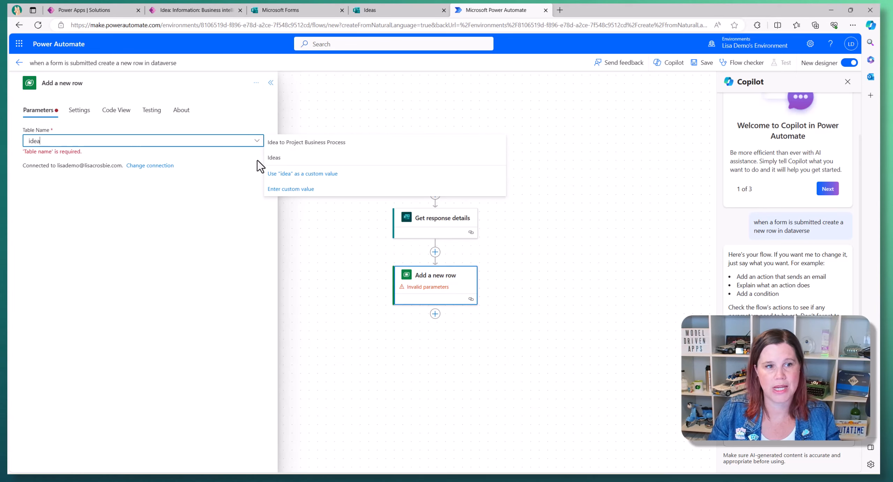
click(267, 158)
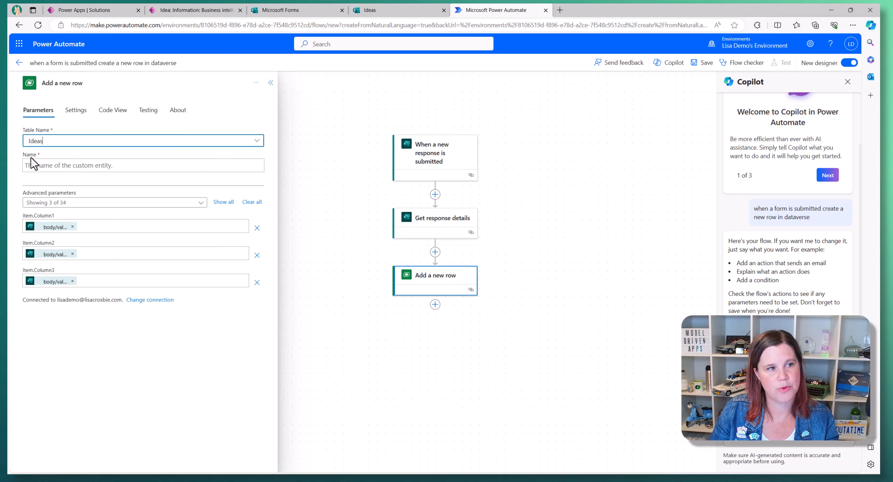
click(220, 12)
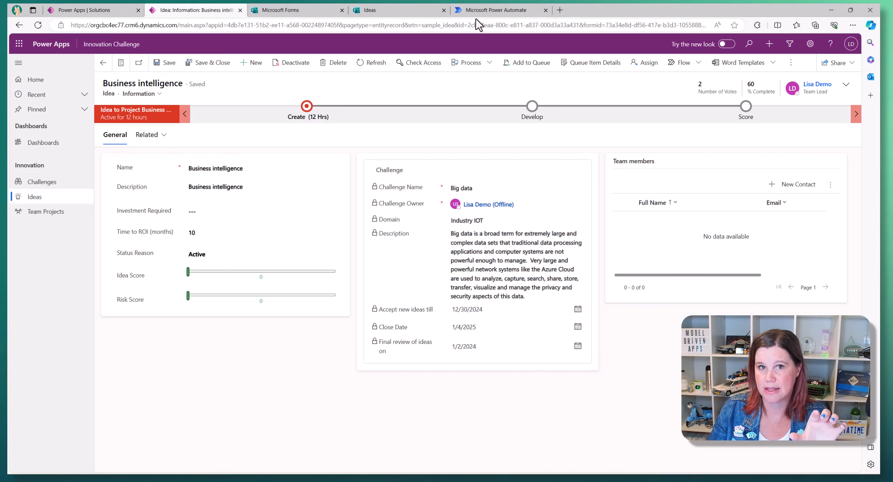
click(481, 10)
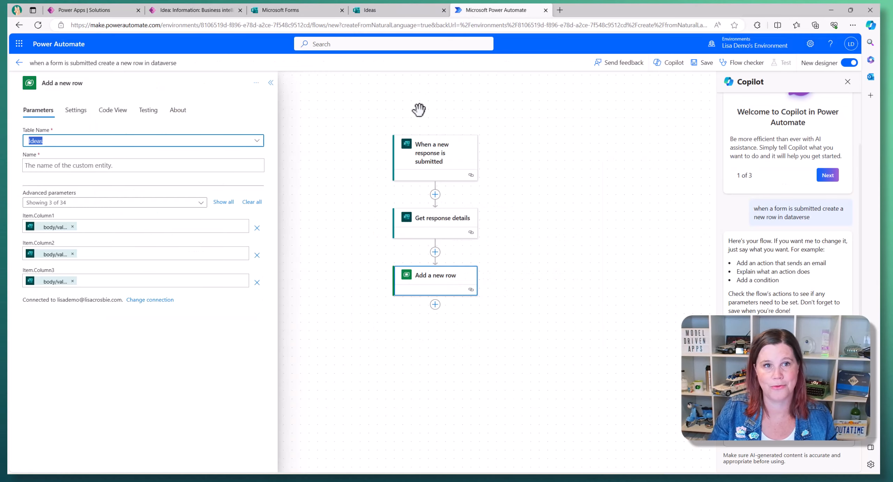
click(68, 165)
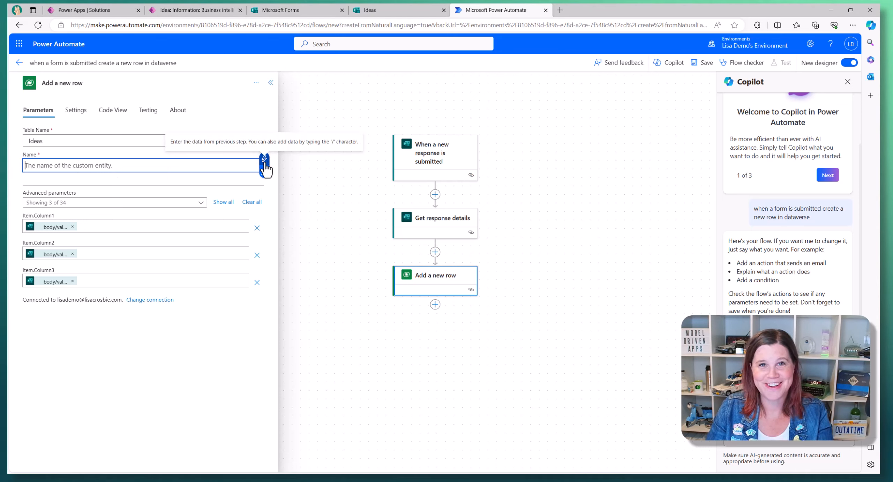
- Fill Name with the form's Idea Name answer and remove the Item.Column1–3 placeholders
click(264, 161)
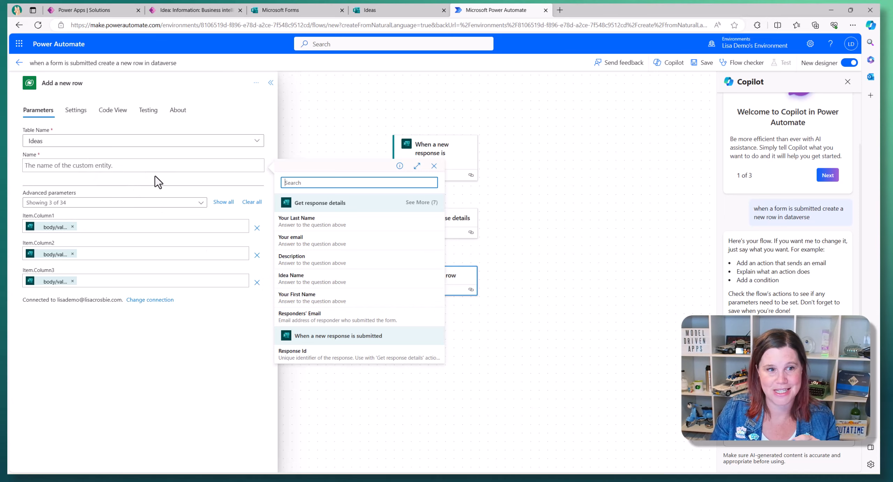
click(295, 285)
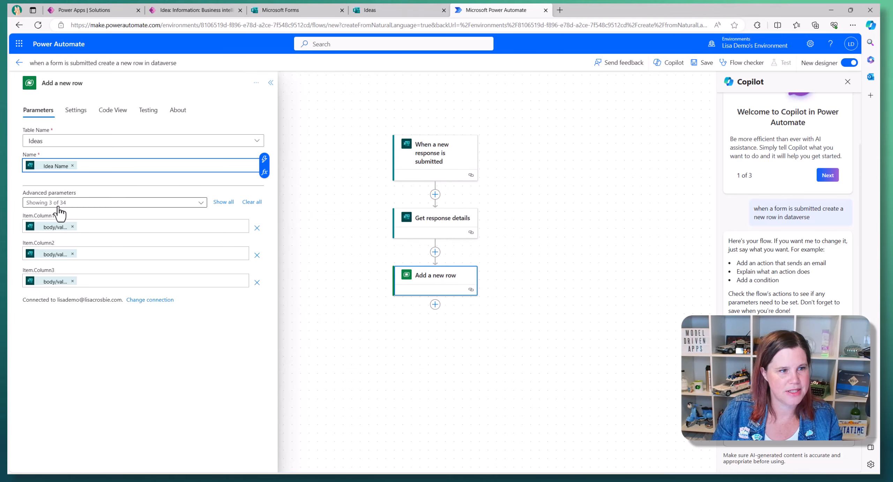
click(257, 255)
click(257, 228)
click(257, 228)
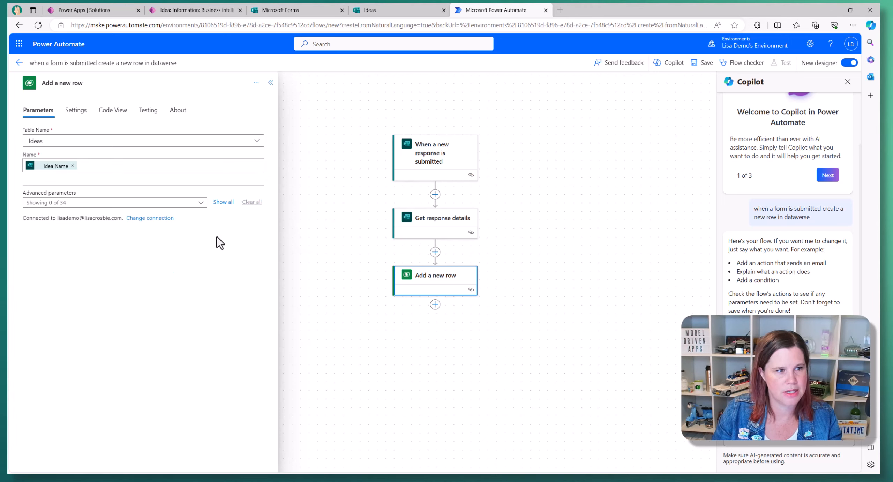
click(201, 204)
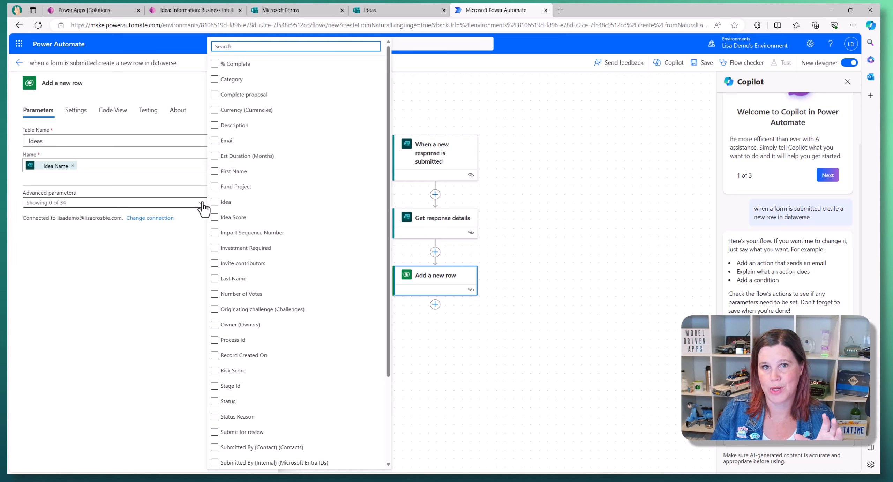
click(176, 11)
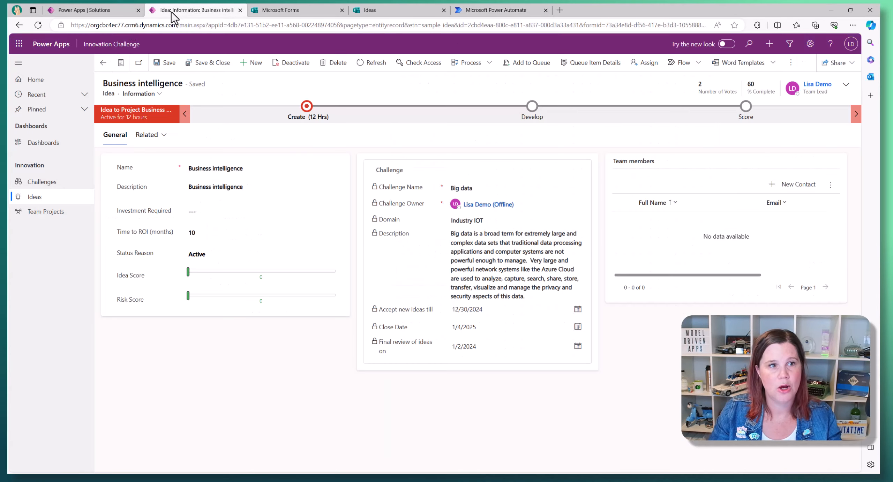
- Display the Business intelligence idea in the Idea Demo form to review Submitted By
click(148, 94)
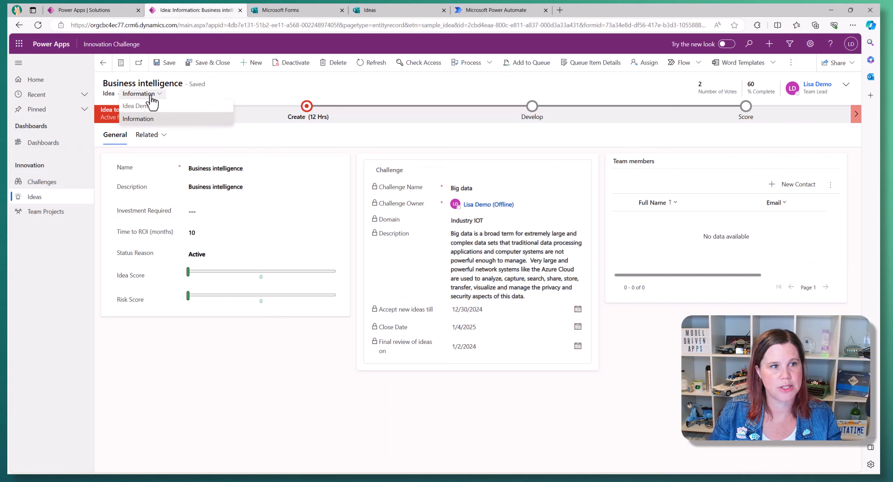
click(143, 106)
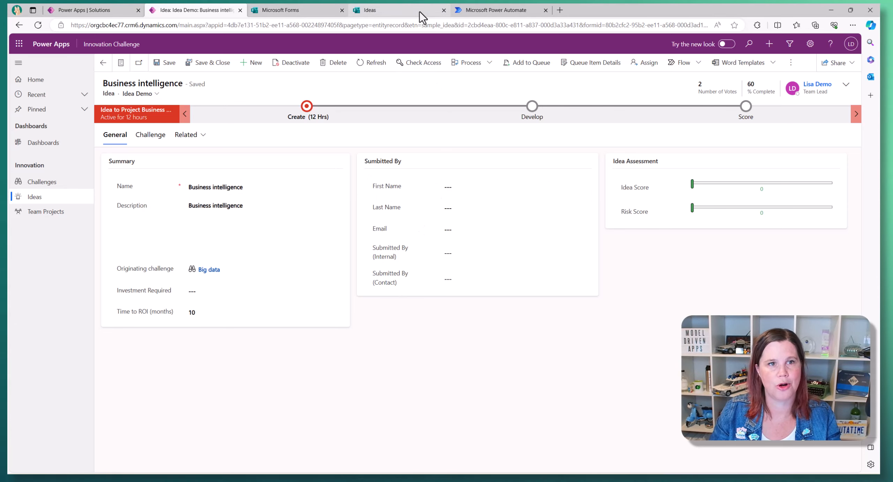
click(495, 10)
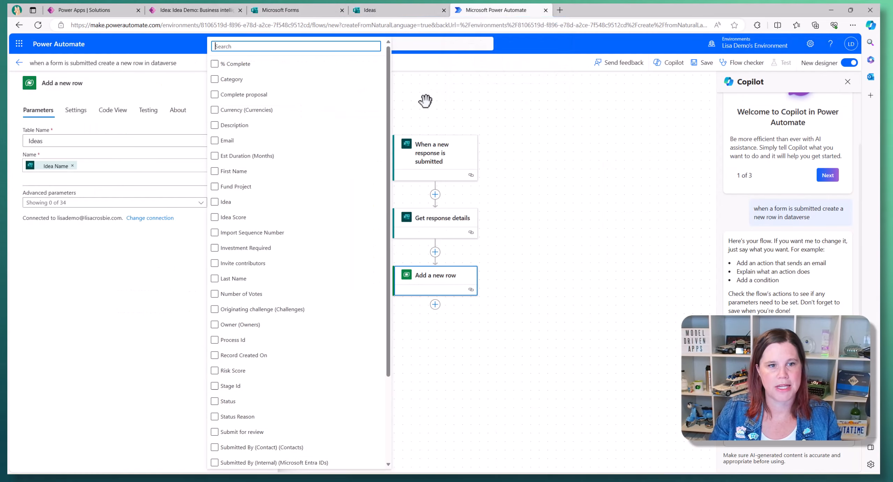
- Add the Email, First Name and Last Name columns to the new Idea row
click(214, 141)
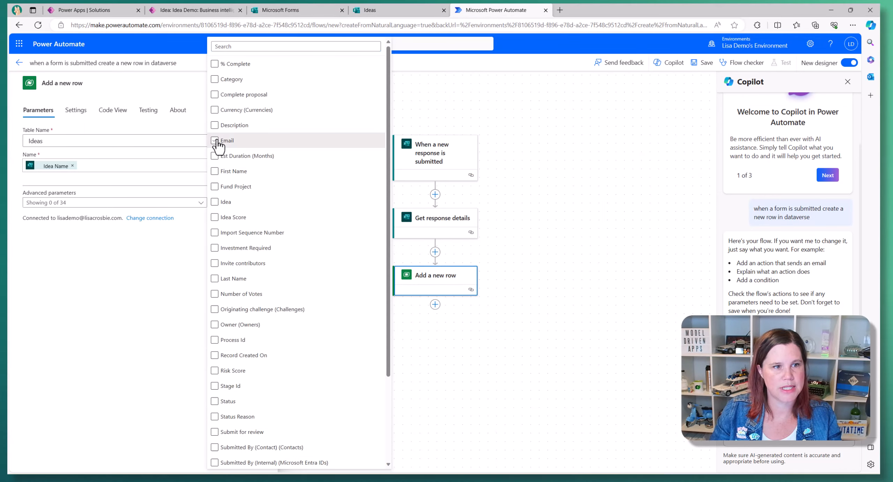
click(214, 171)
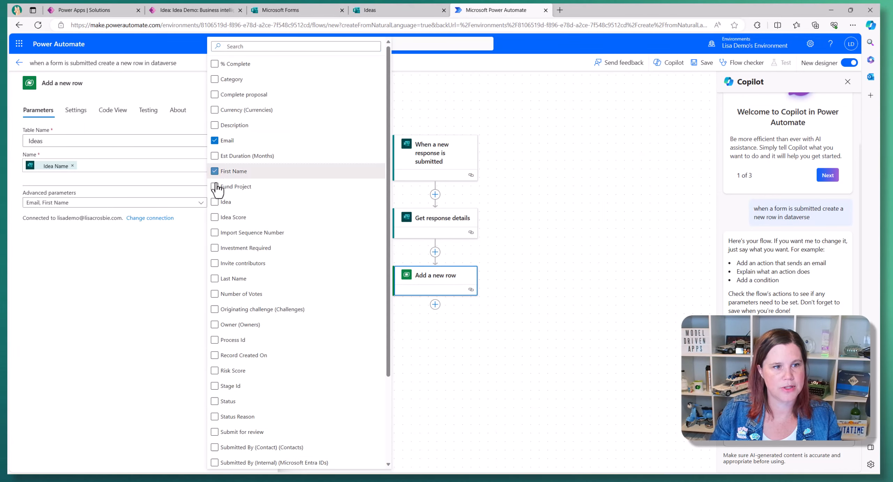
click(214, 279)
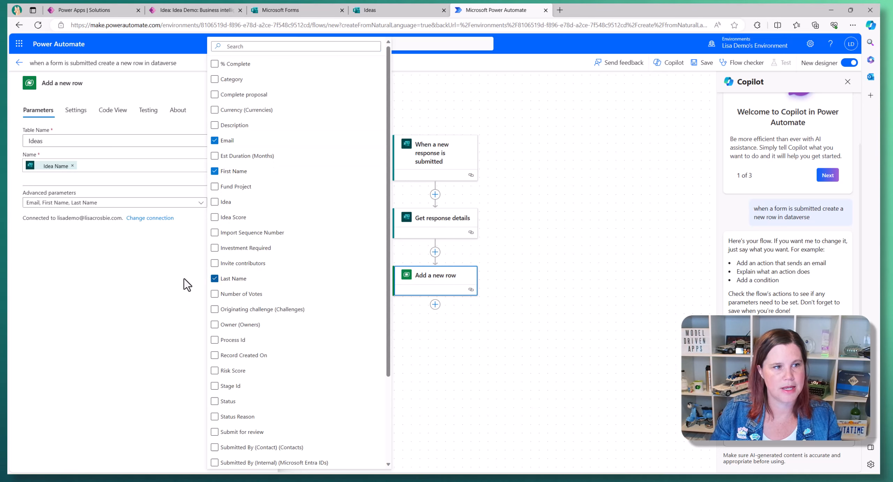
click(108, 257)
- Fill Email and First Name with the form's Your email and Your First Name answers
click(66, 226)
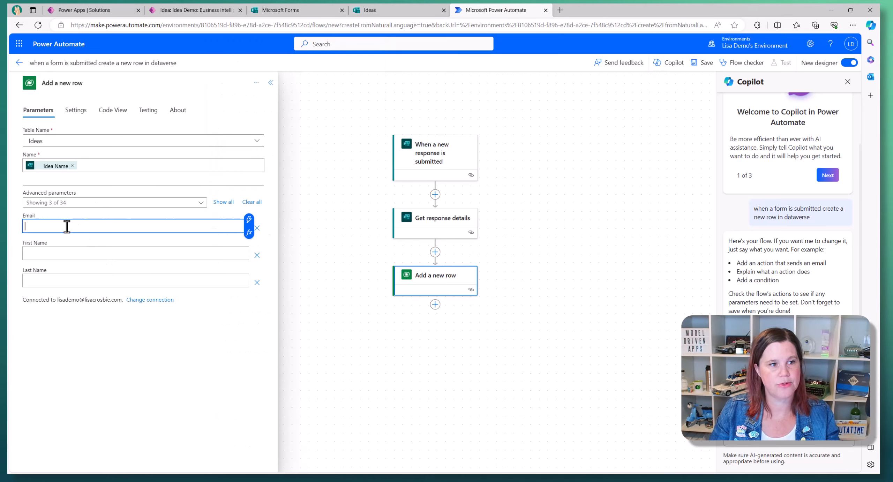
click(249, 220)
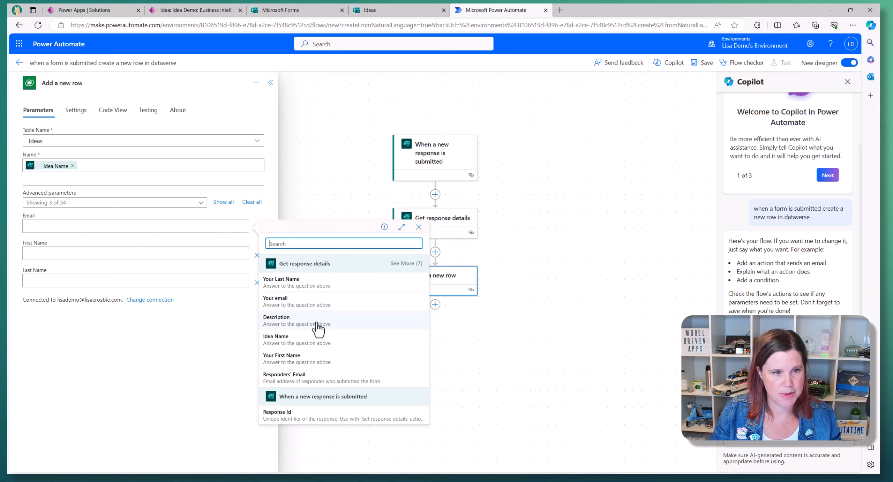
click(315, 302)
click(67, 253)
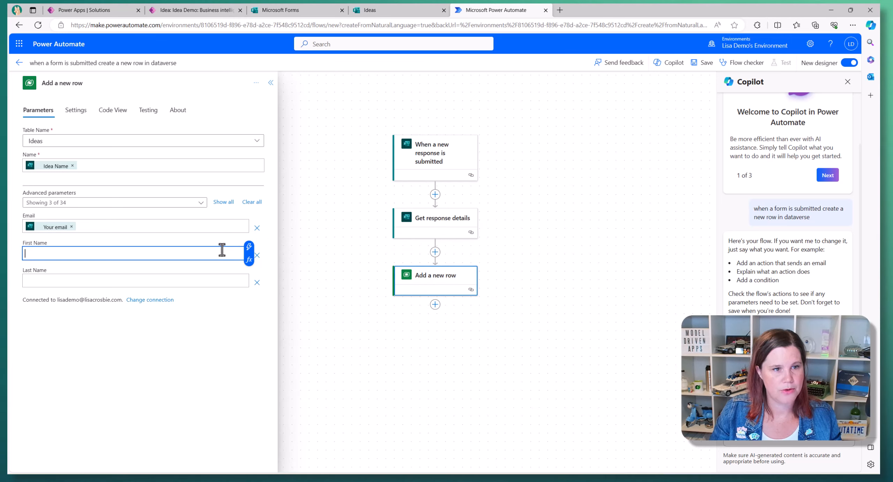
click(249, 247)
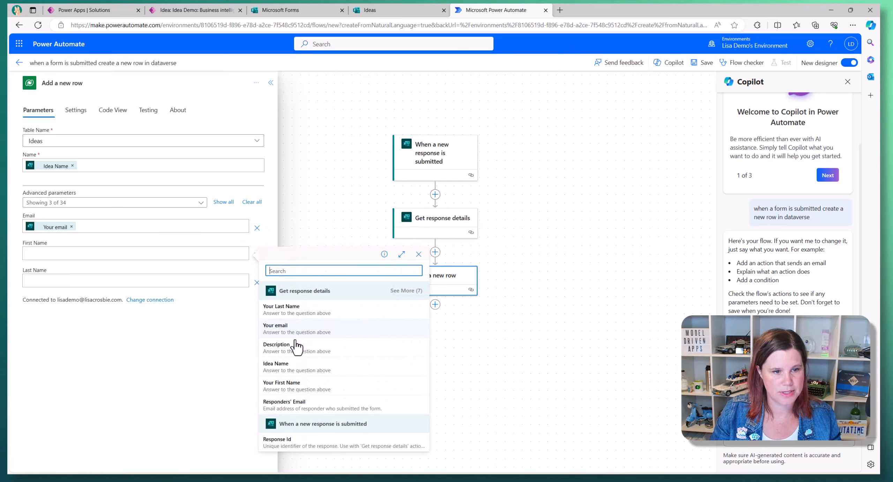
click(299, 385)
- Fill Last Name with the Your Last Name answer and save the flow
click(121, 281)
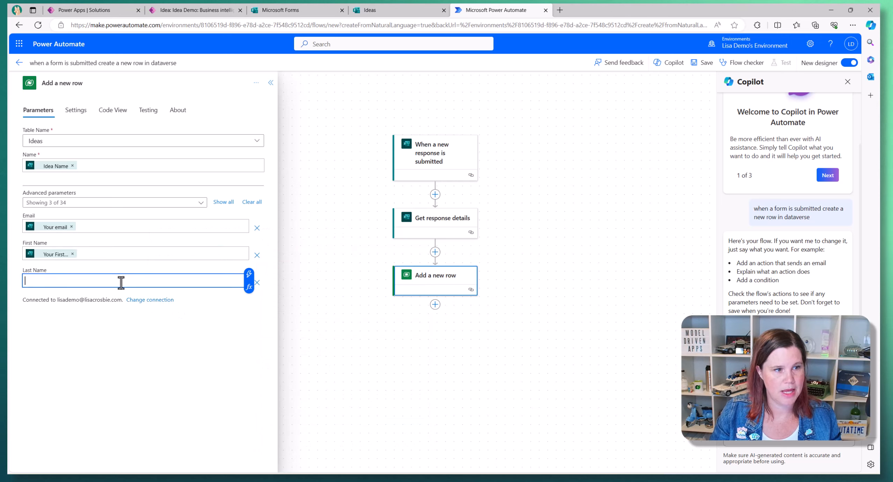
click(253, 281)
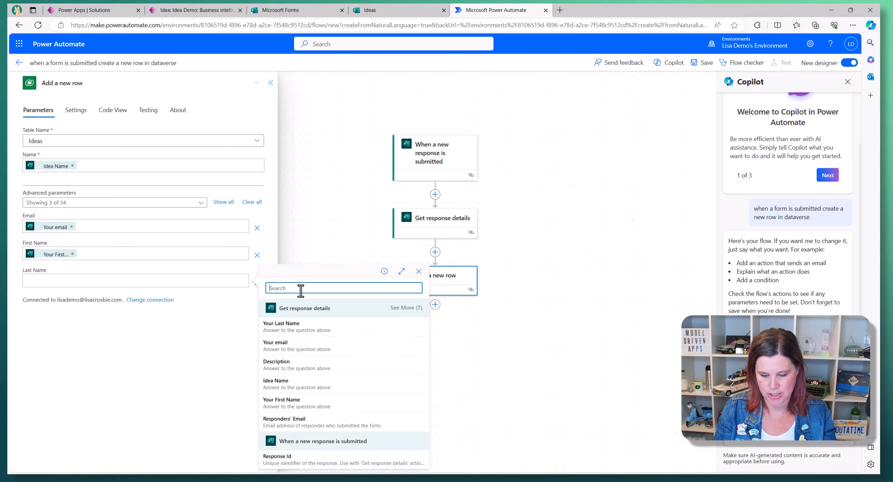
text(las)
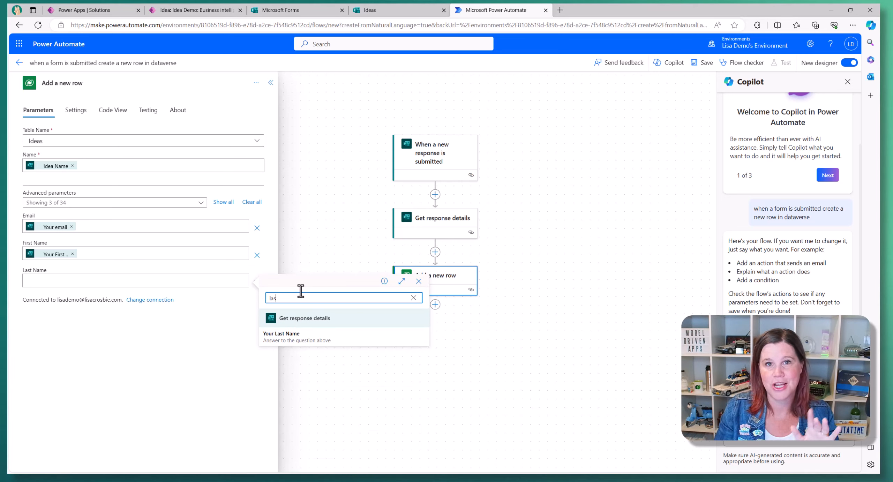
click(297, 339)
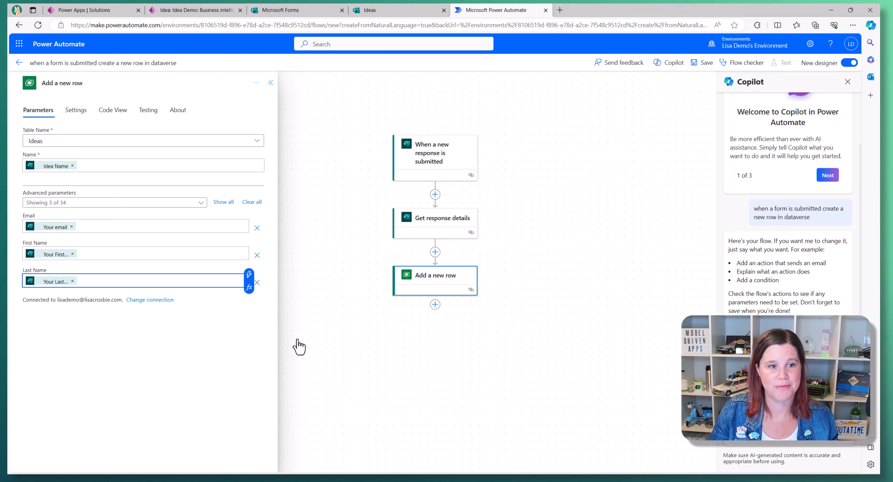
click(330, 340)
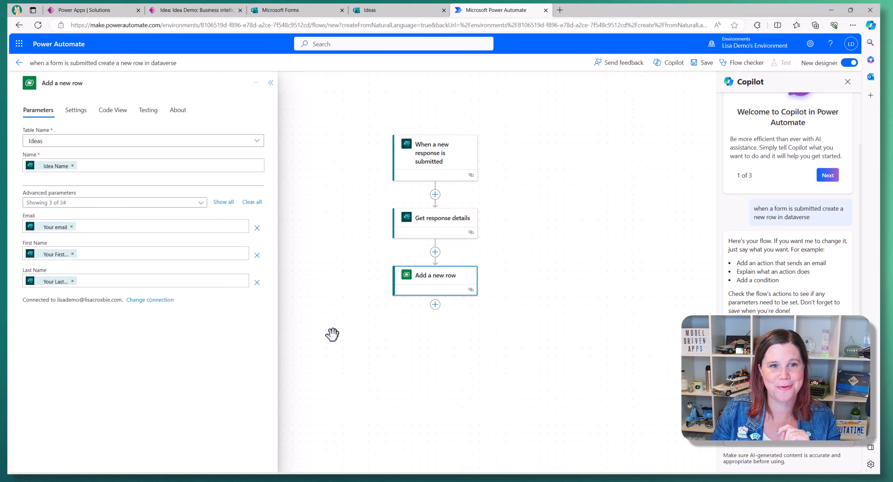
click(703, 71)
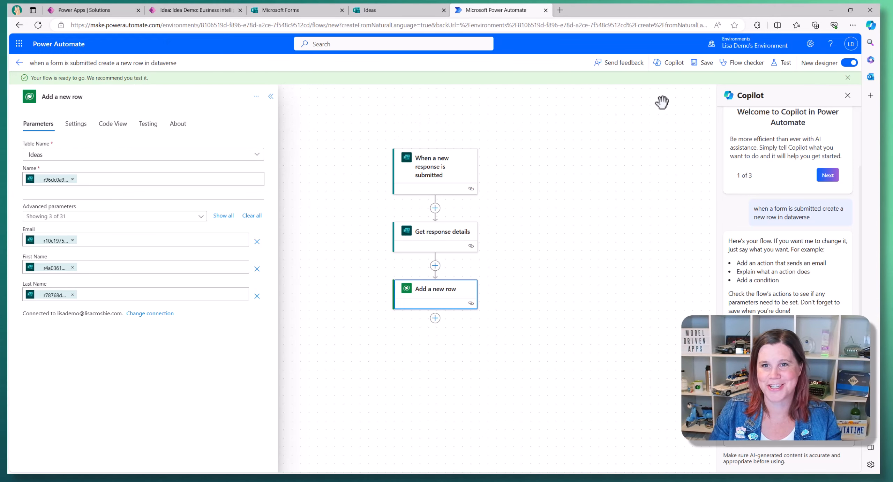
click(402, 10)
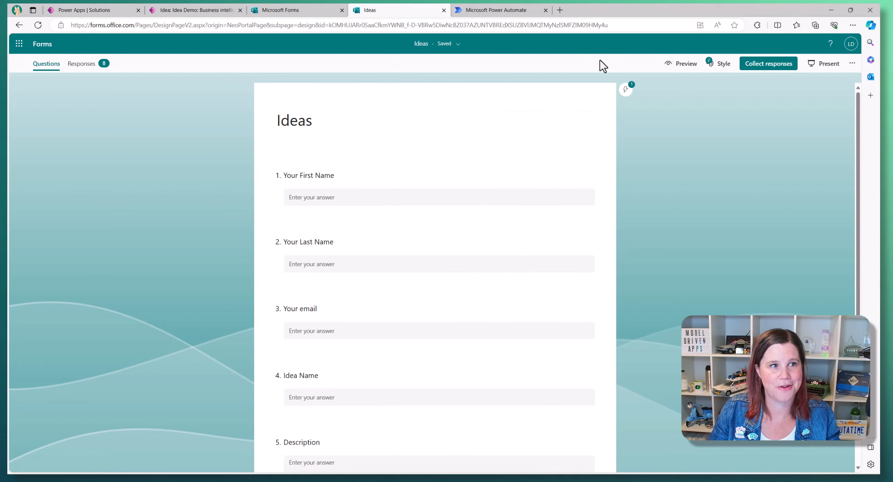
- Preview the Ideas form and enter the submitter's name and e-mail address
click(684, 63)
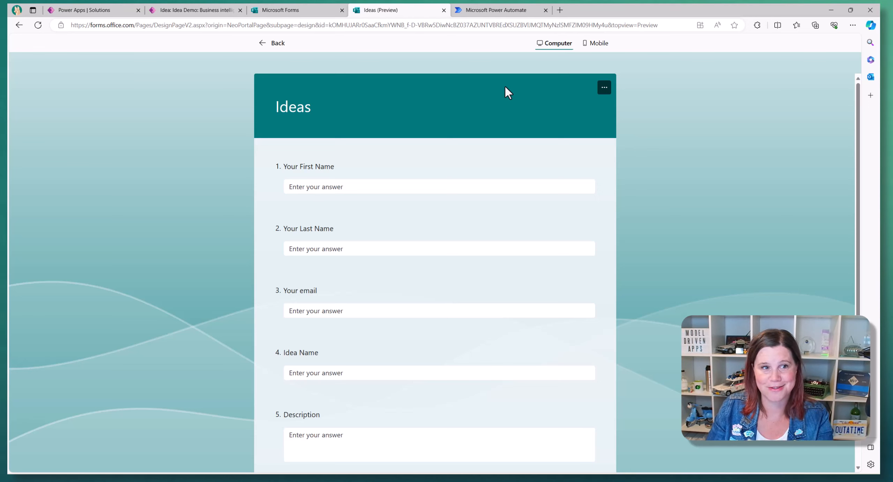
click(343, 185)
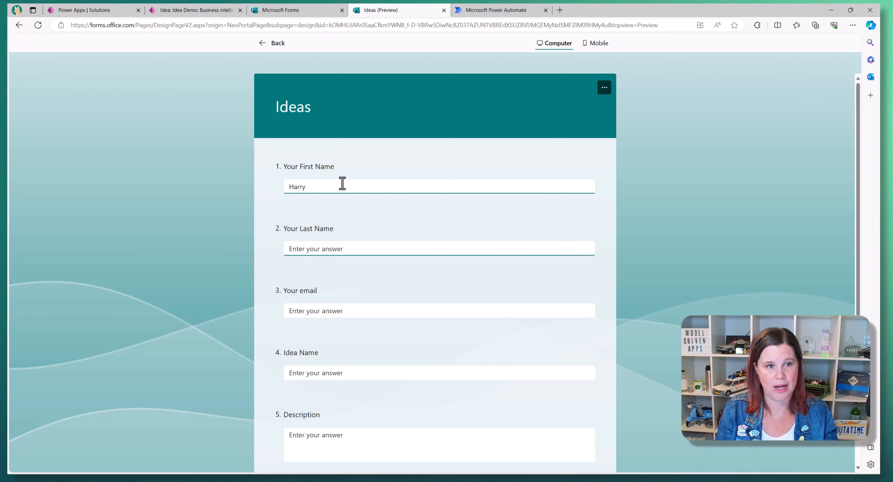
text(Smith)
key(Tab)
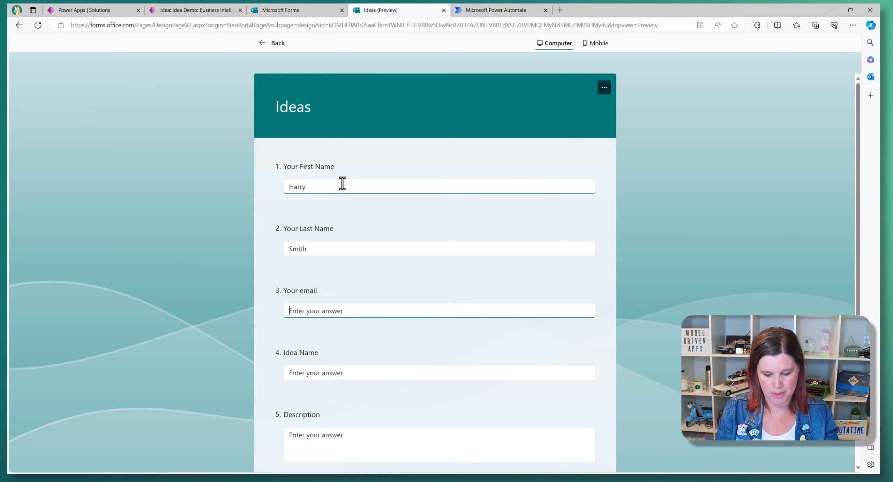
text(harry@demo)
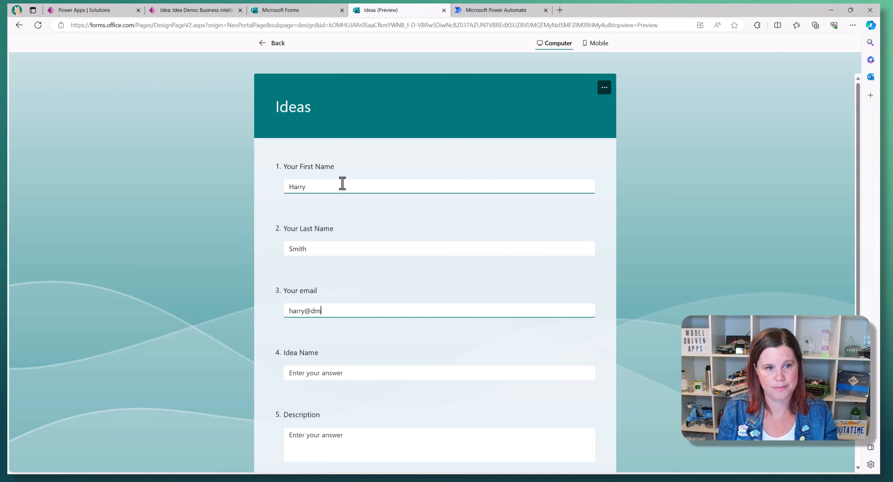
text(.com)
key(Tab)
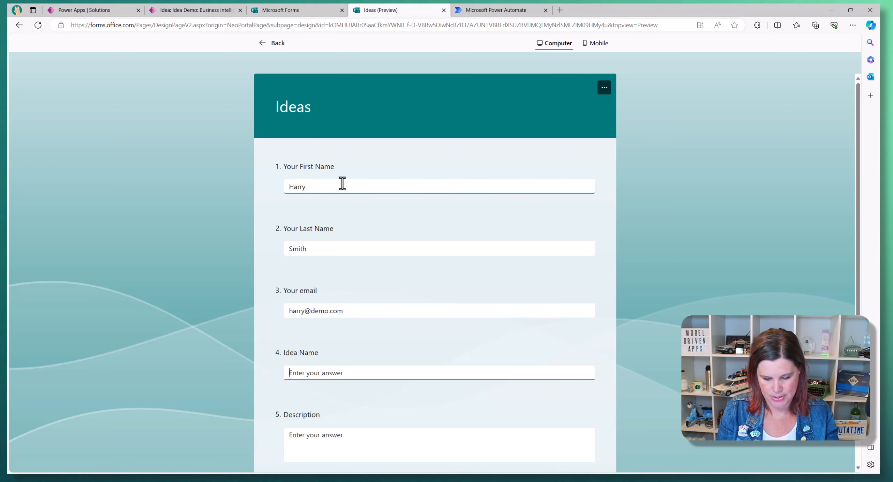
- Enter Idea Name 'Longer lunch breaks' with a short description and submit the response
text(Longer lu)
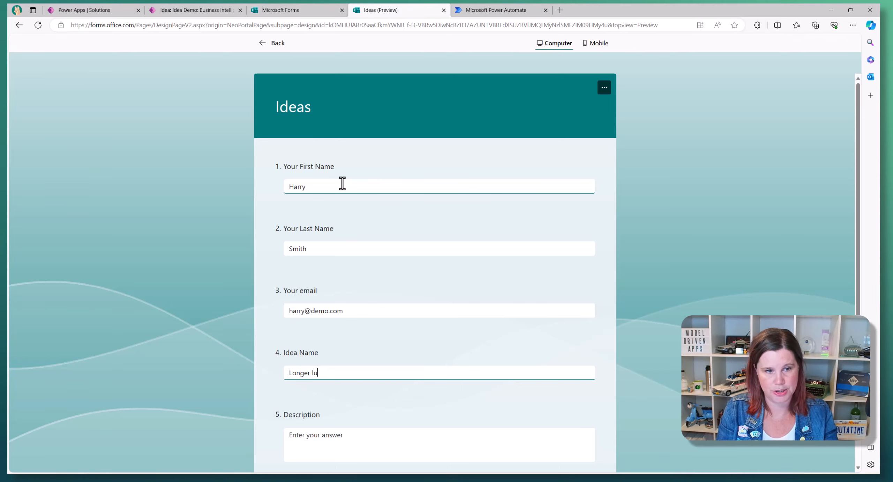
text(nch breaks)
key(Tab)
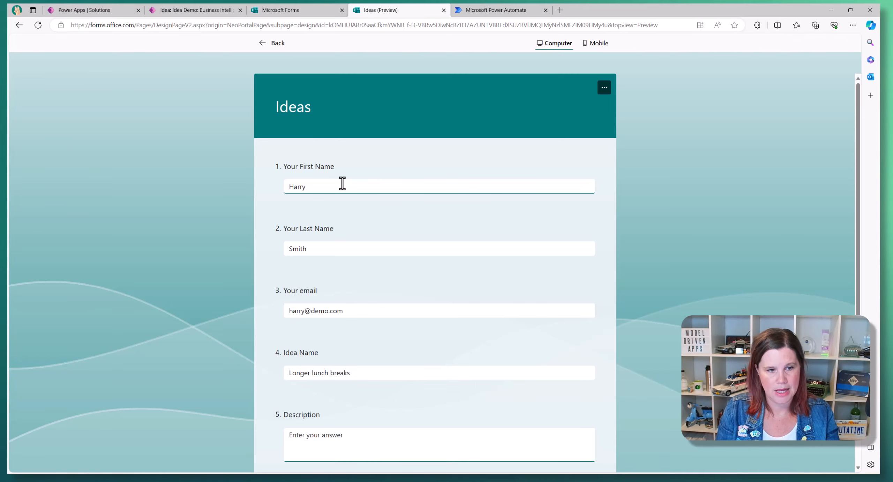
text(we dd)
key(BackSpace)
key(BackSpace)
text(s)
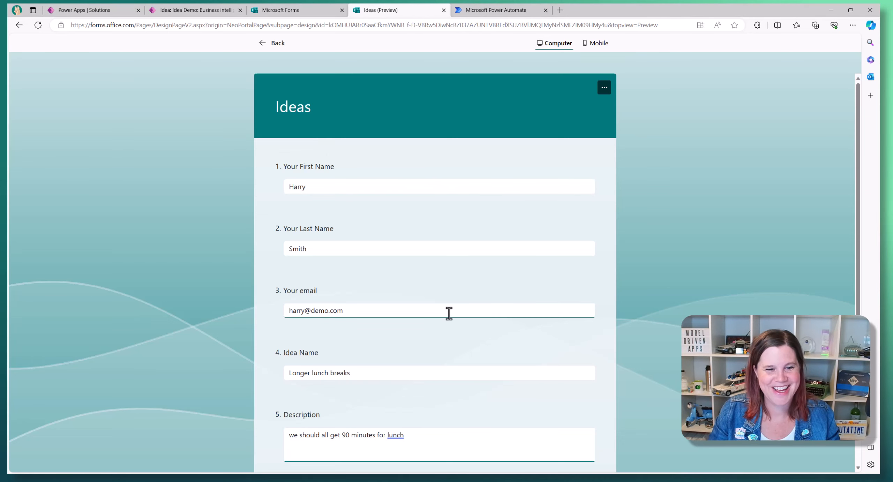
scroll(362, 367, down, 3)
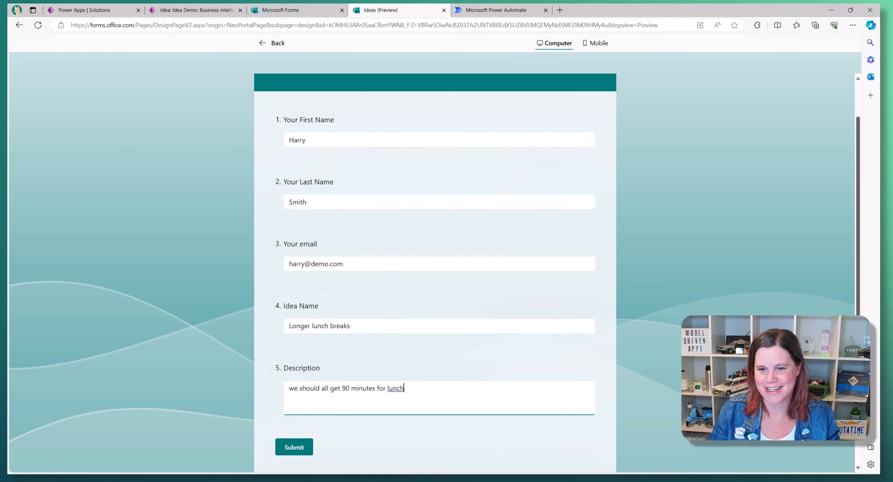
click(302, 367)
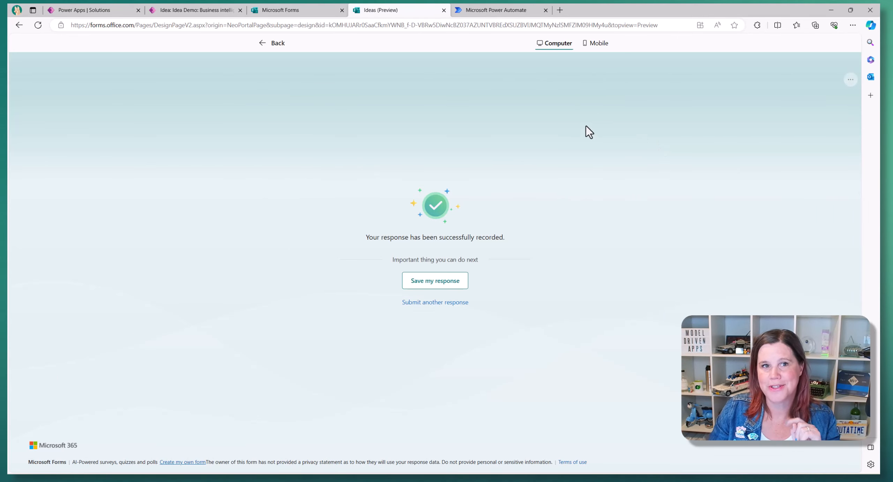
click(483, 12)
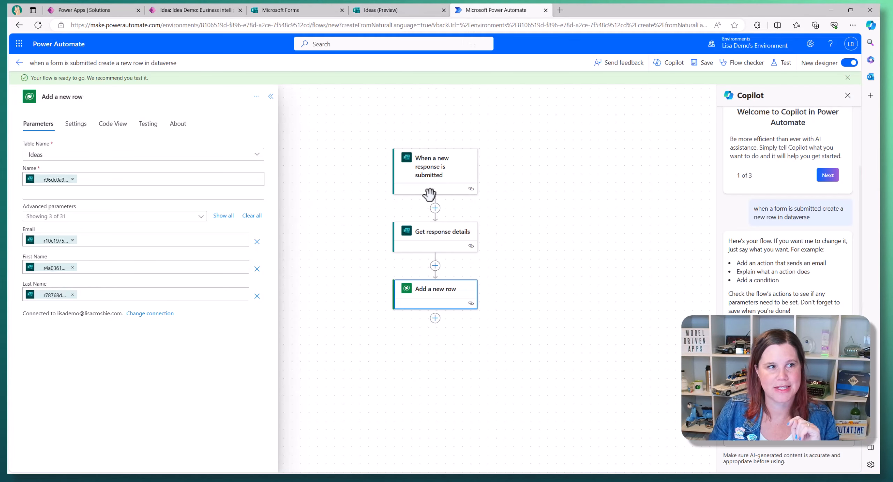
- Return to the flow's details page, dismiss the ready message, and check the succeeded run
click(19, 63)
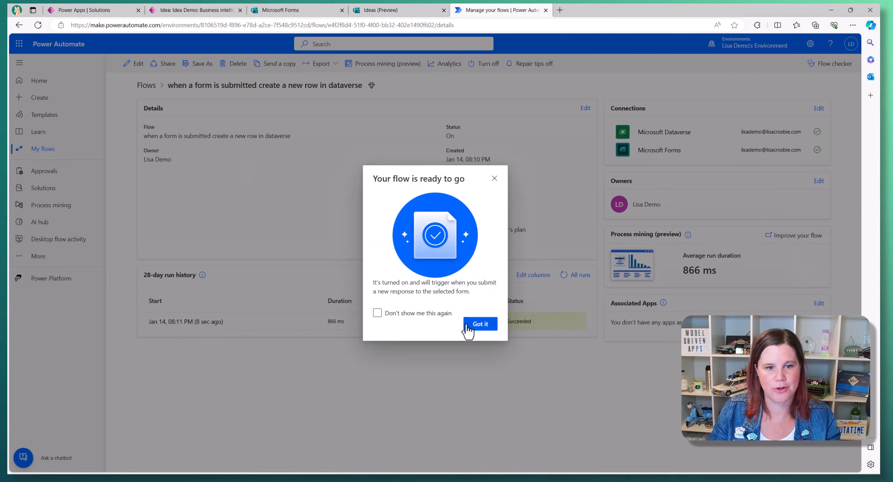
click(471, 326)
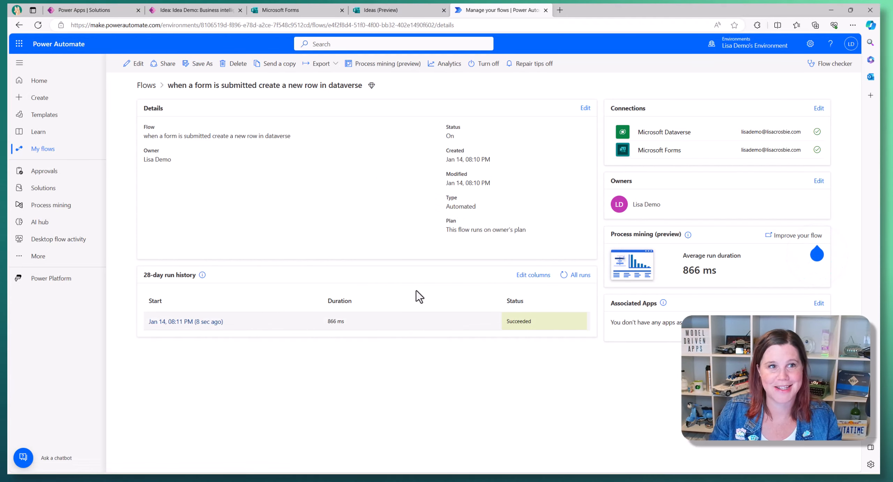
click(204, 10)
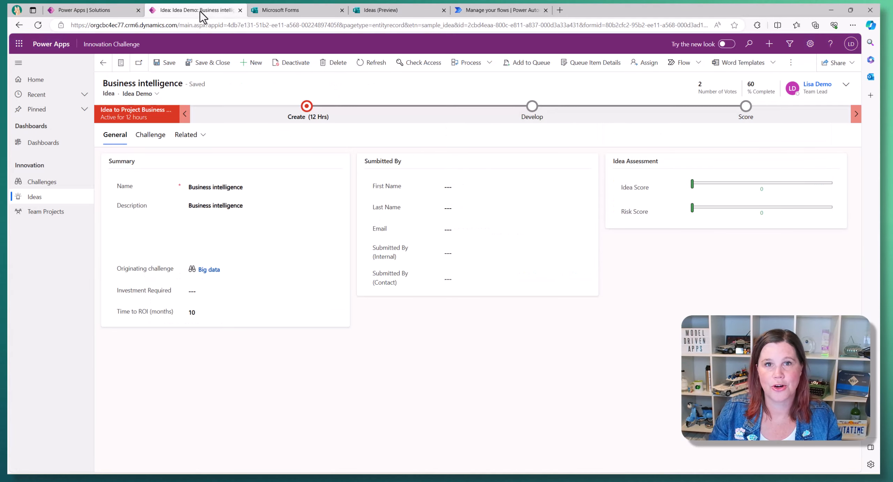
- Open the new 'Longer lunch breaks' record from the Ideas list in Power Apps
click(24, 197)
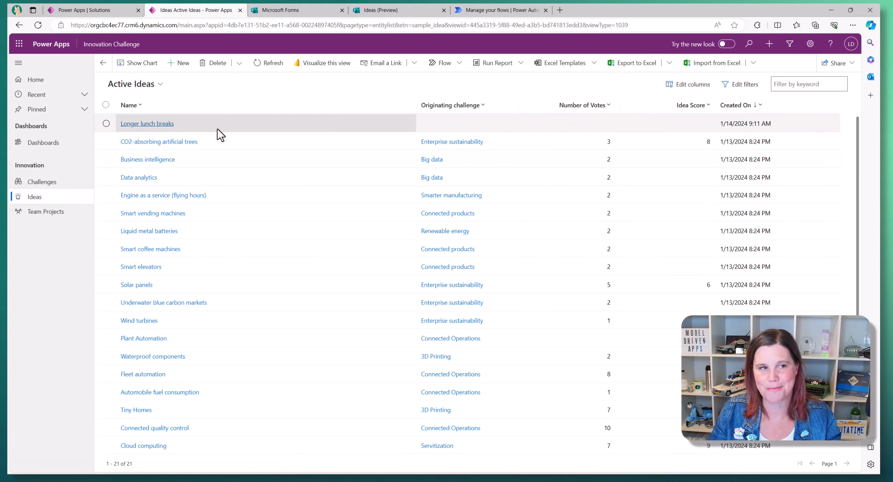
click(131, 126)
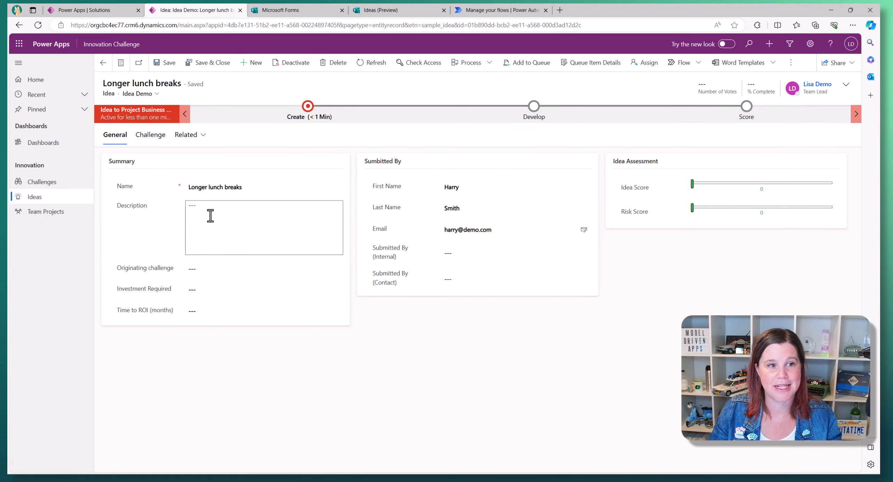
click(391, 10)
- Reopen the flow in the designer and expand the Add a new row step
click(523, 10)
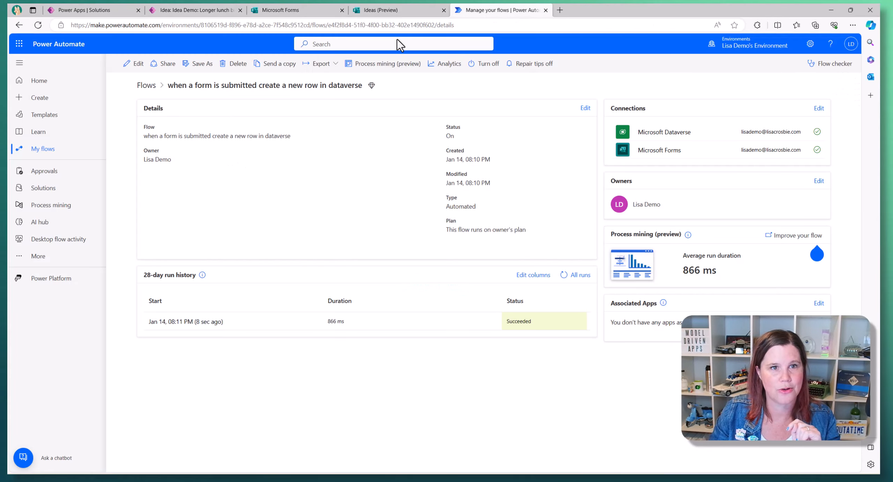
click(133, 64)
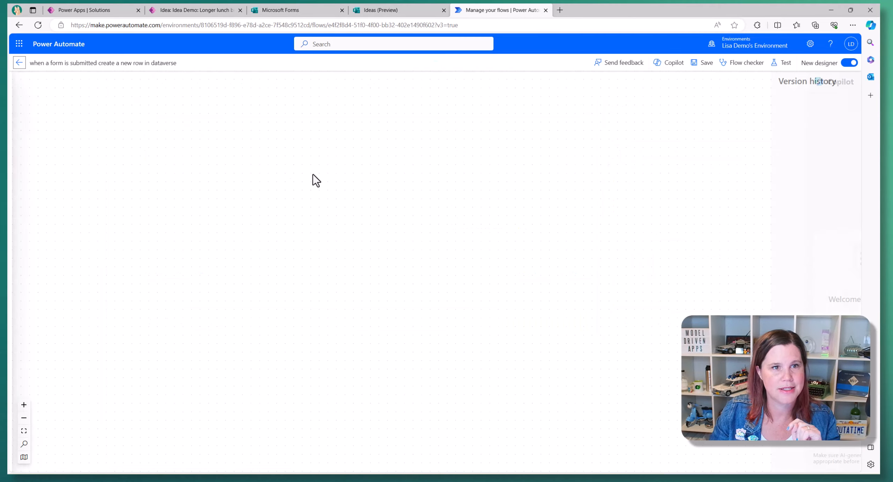
click(432, 269)
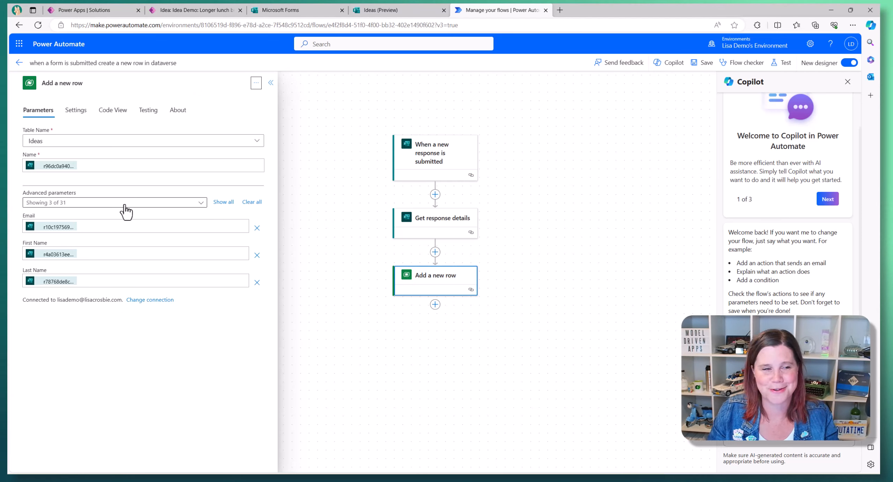
- Add Description to Add a new row, map it to the form's Description answer, and save
click(202, 205)
click(220, 171)
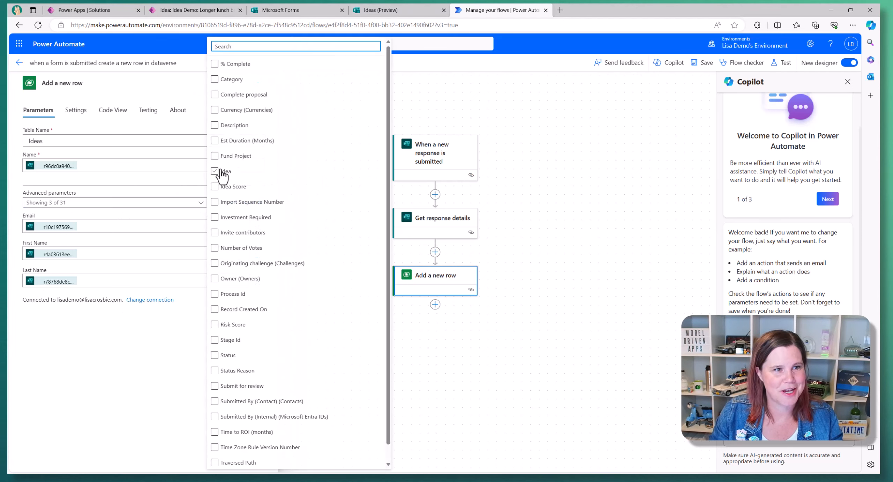
click(214, 126)
click(136, 335)
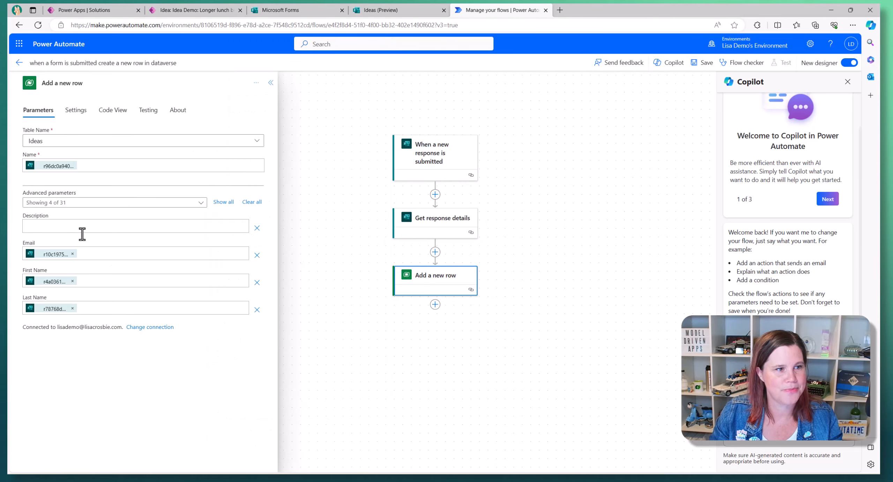
click(66, 226)
click(250, 226)
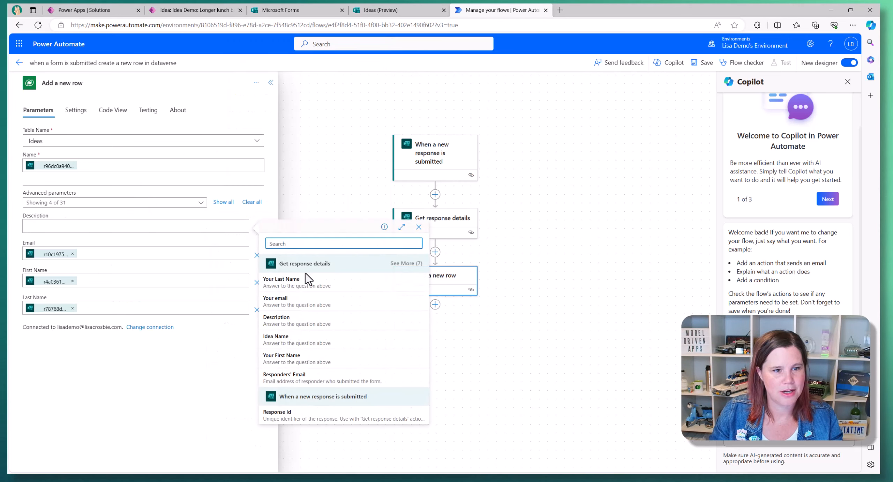
click(293, 321)
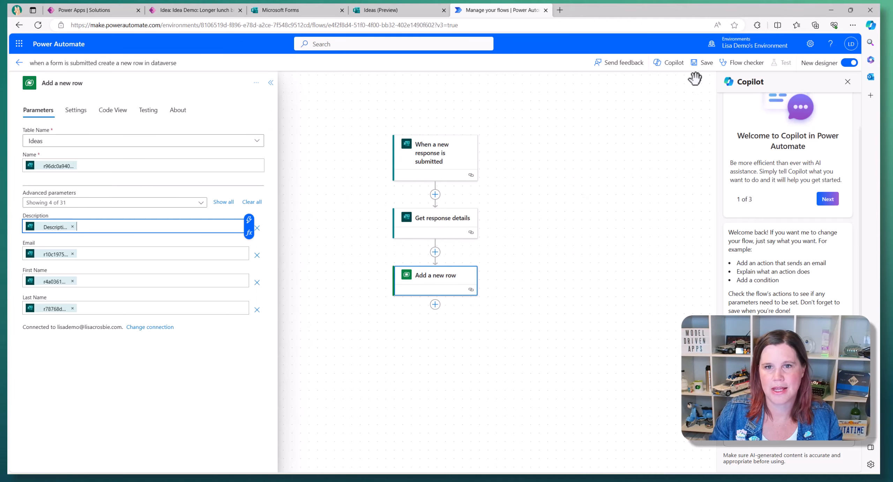
click(702, 62)
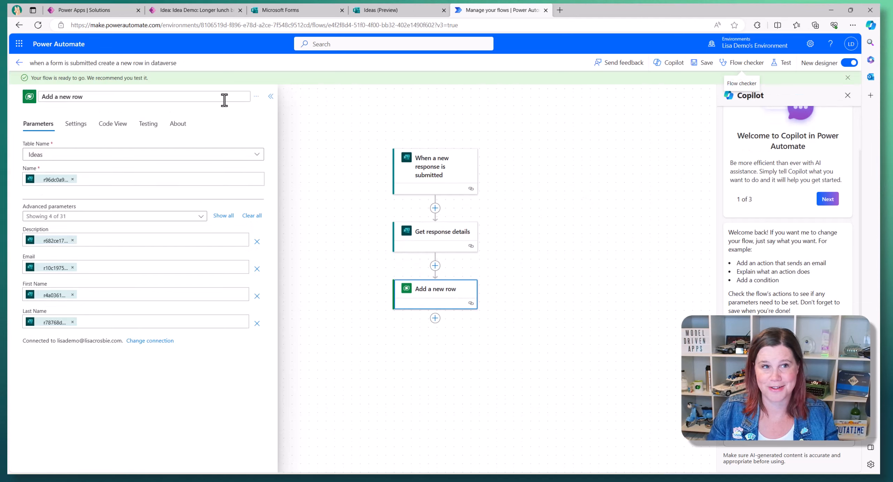
- Resubmit the most recent successful run, then switch back to the Longer lunch breaks idea
click(19, 63)
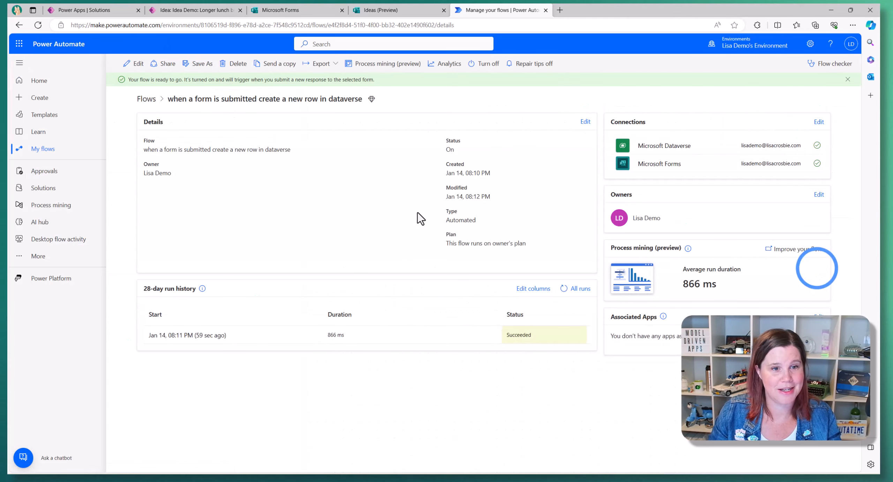
click(188, 335)
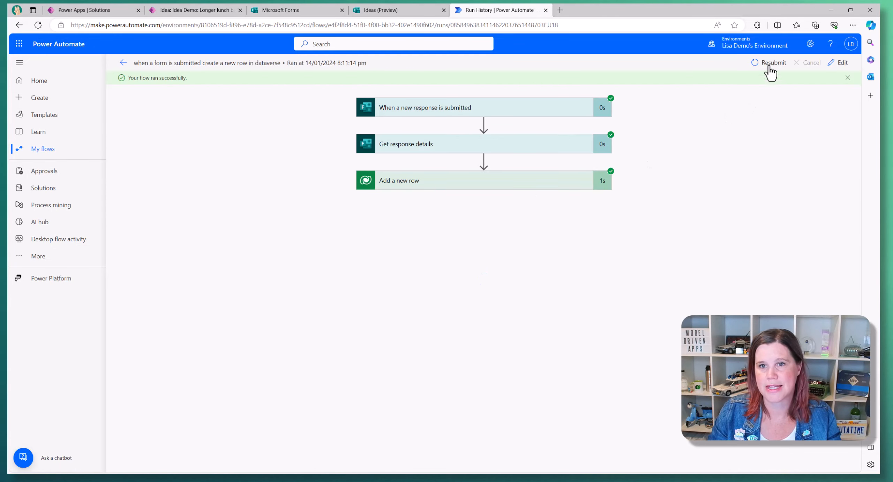
click(771, 66)
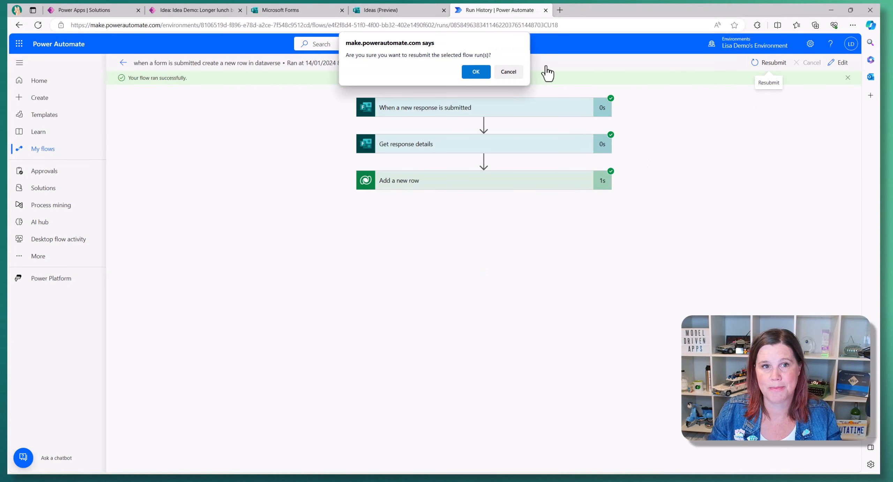
click(477, 73)
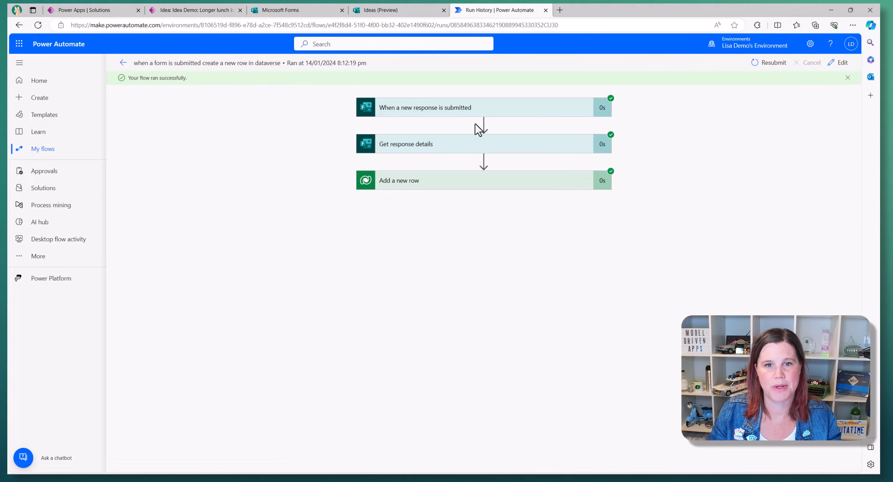
click(199, 11)
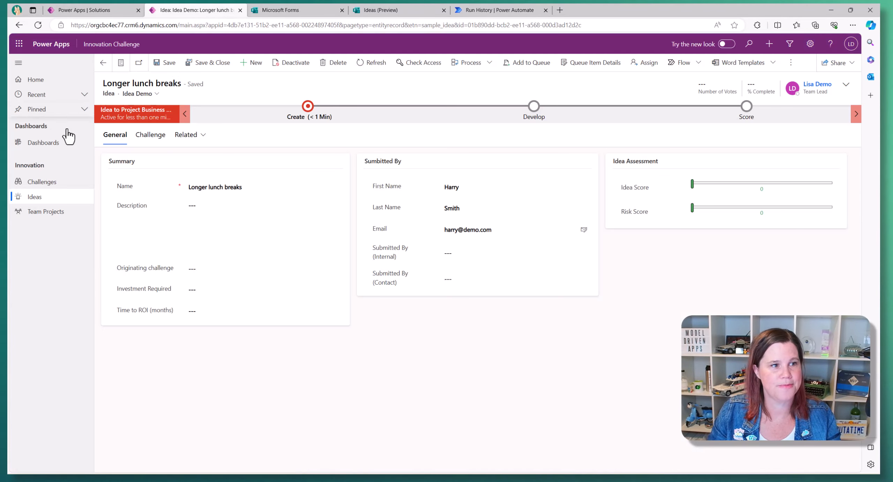
- Open the newest 'Longer lunch breaks' idea to check its description, then view Active Challenges
click(31, 197)
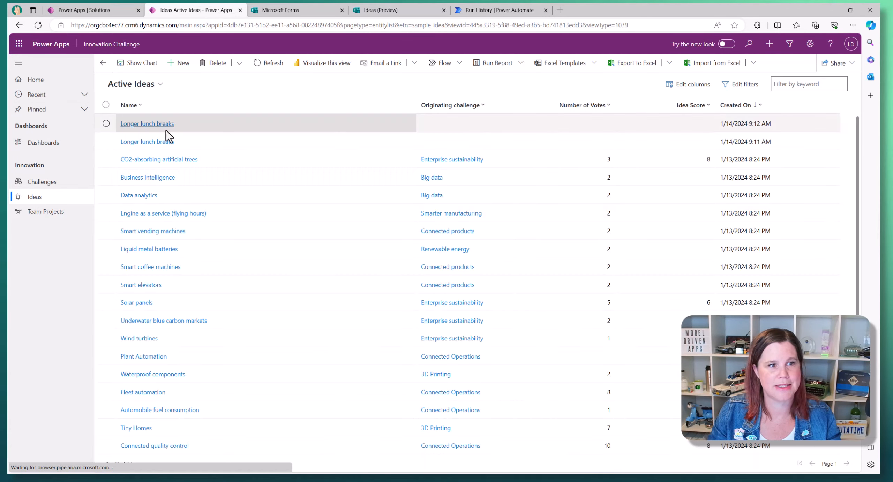
click(161, 128)
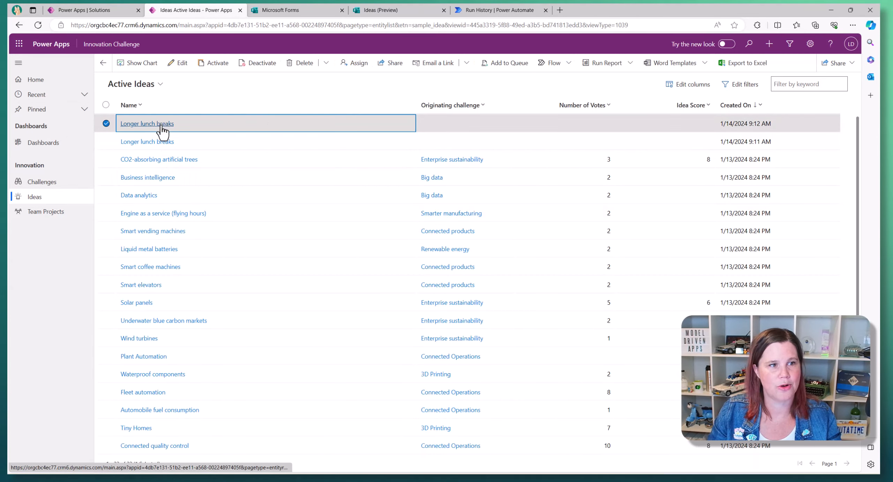
click(161, 125)
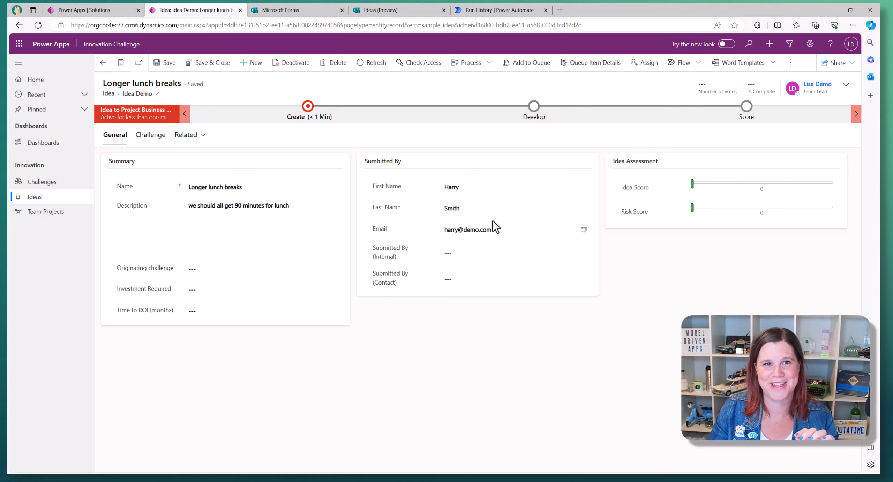
click(53, 181)
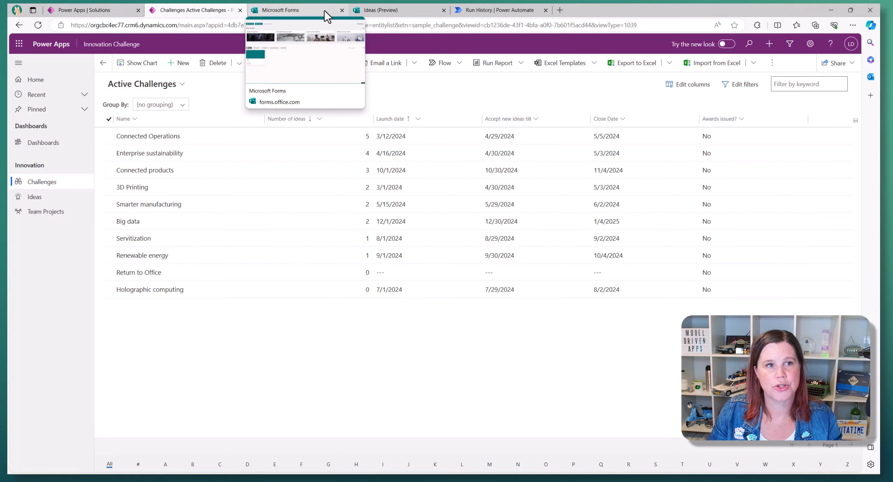
- Edit the flow and insert a new step after Get response details
click(492, 11)
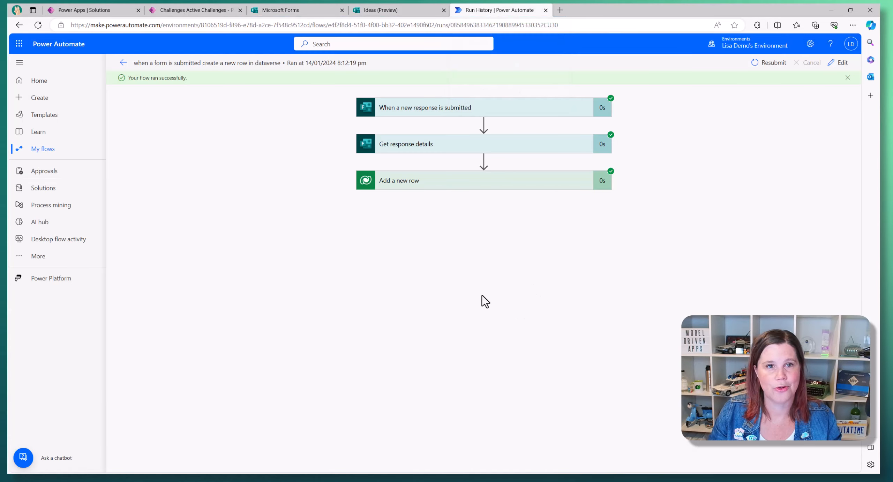
click(843, 66)
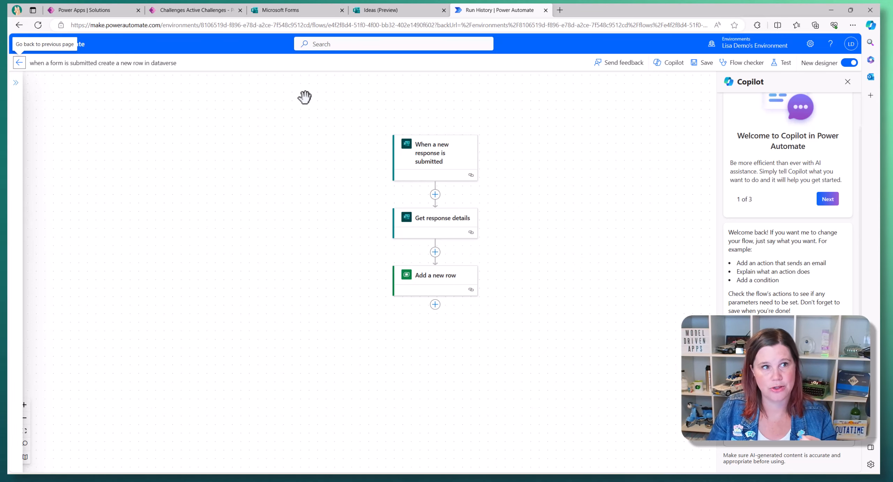
click(179, 10)
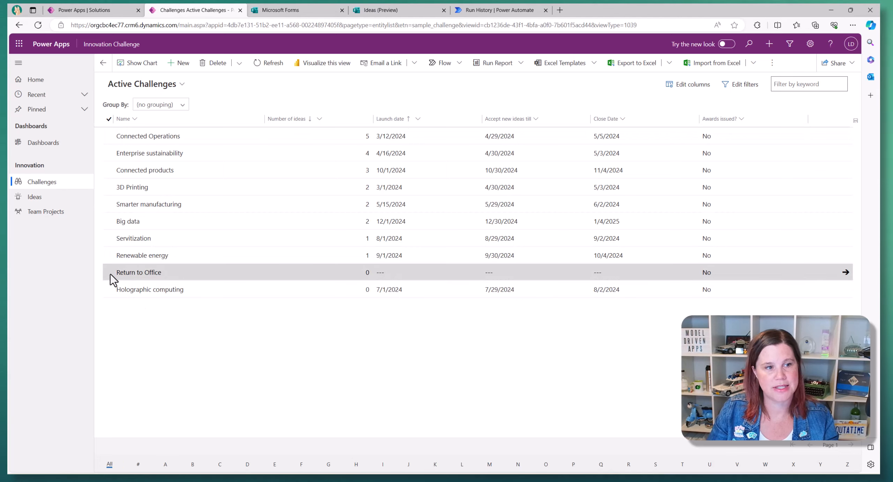
click(501, 9)
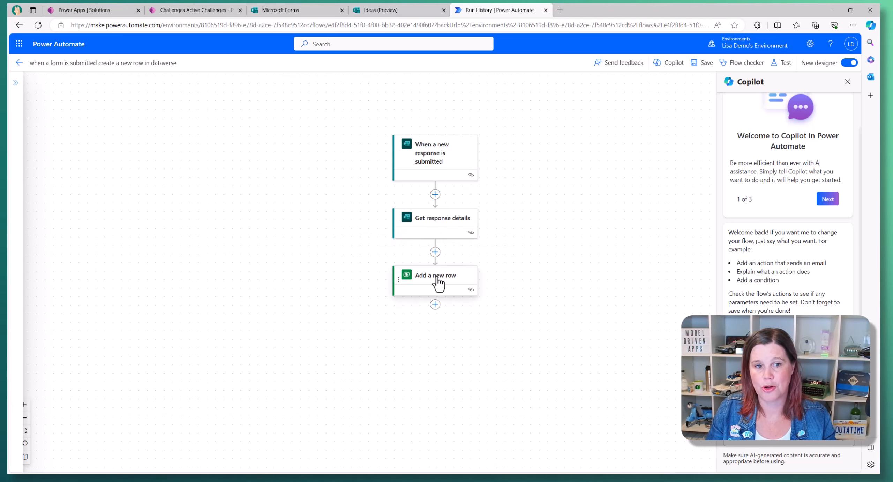
click(435, 252)
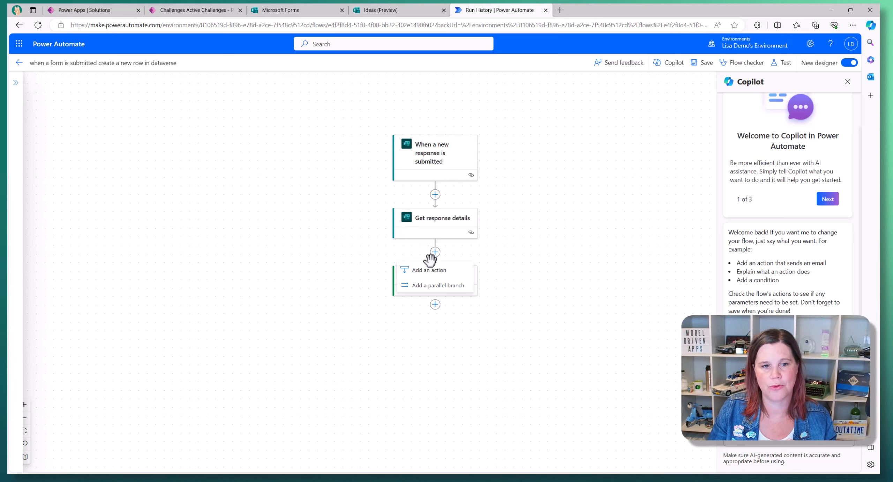
- Add a Microsoft Dataverse List rows action before Add a new row
click(428, 269)
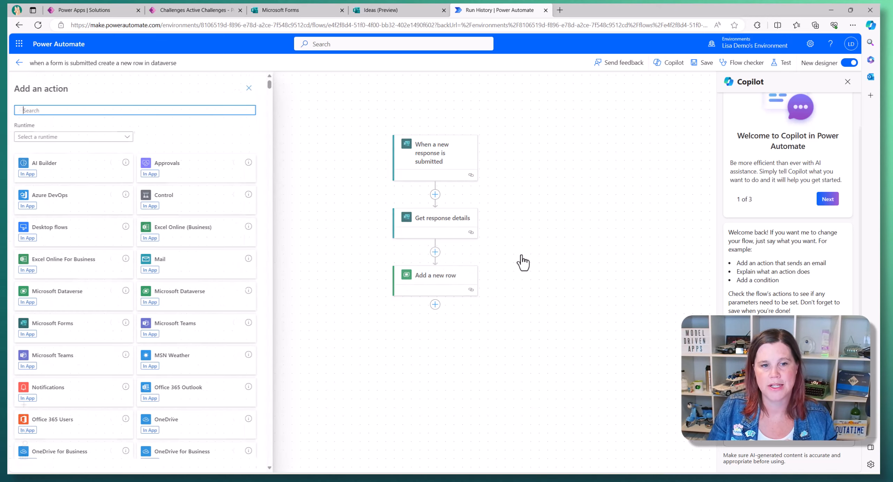
click(73, 292)
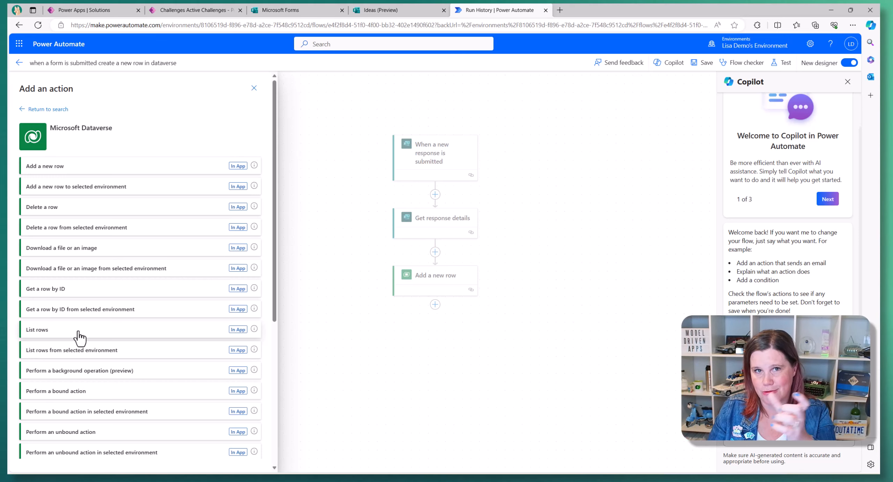
click(79, 332)
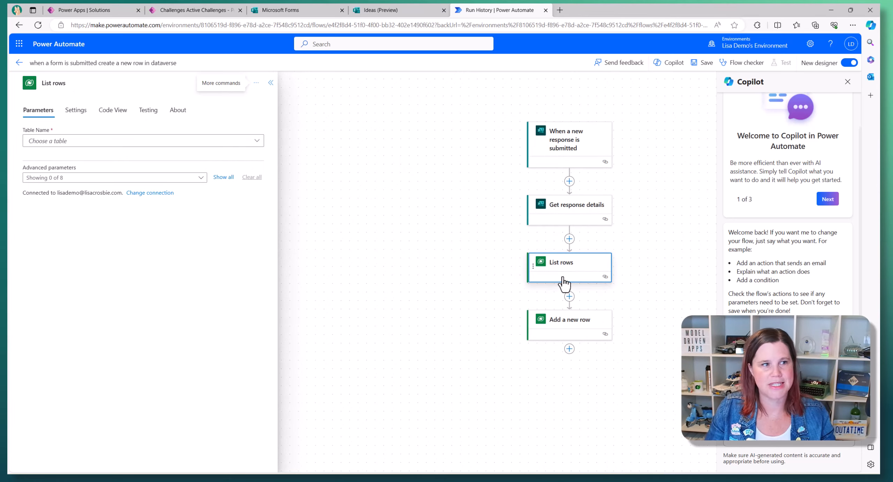
- Set the List rows Table Name to Challenges
click(34, 142)
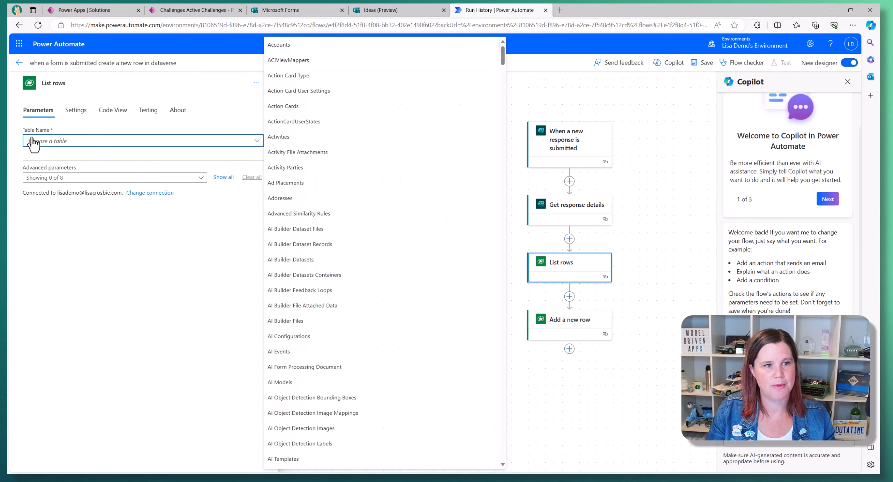
text(chall)
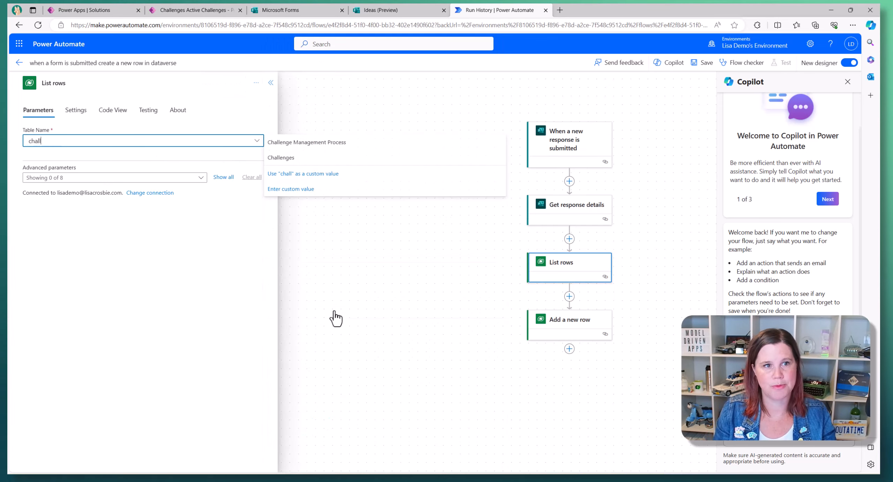
click(297, 160)
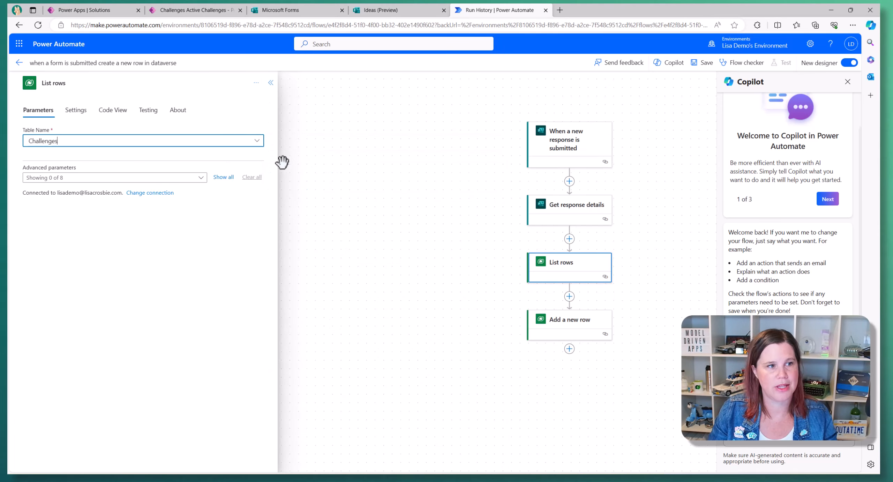
click(38, 115)
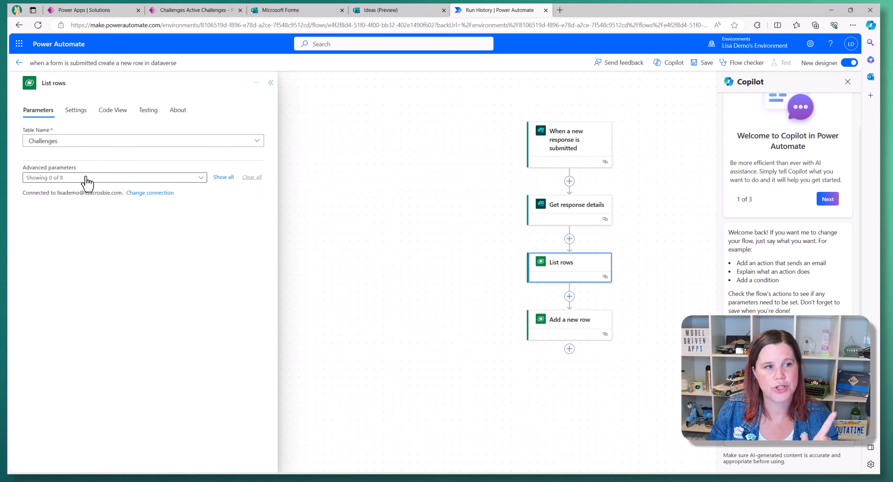
- Add the Filter rows and Row count advanced parameters and focus the Filter Rows field
click(201, 178)
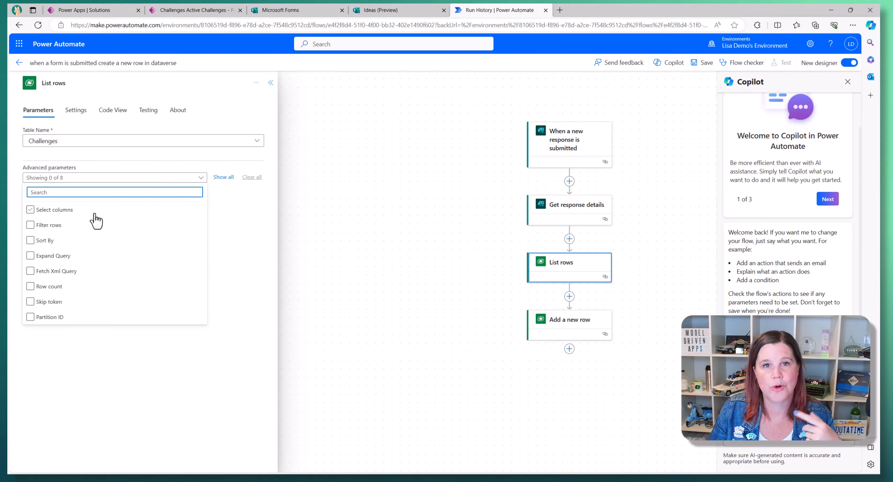
click(103, 271)
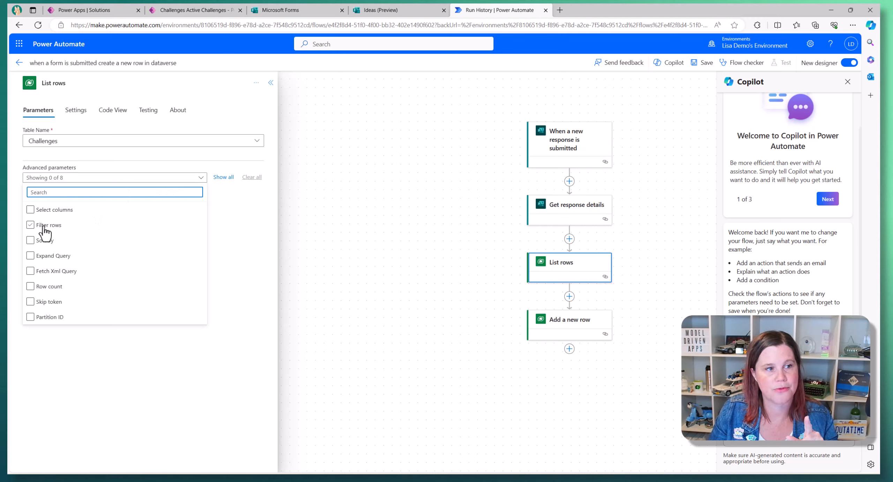
click(30, 225)
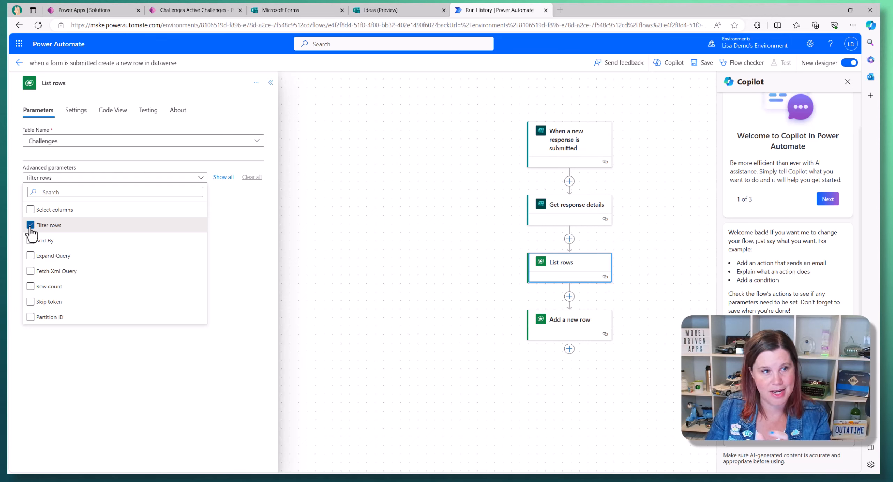
click(31, 287)
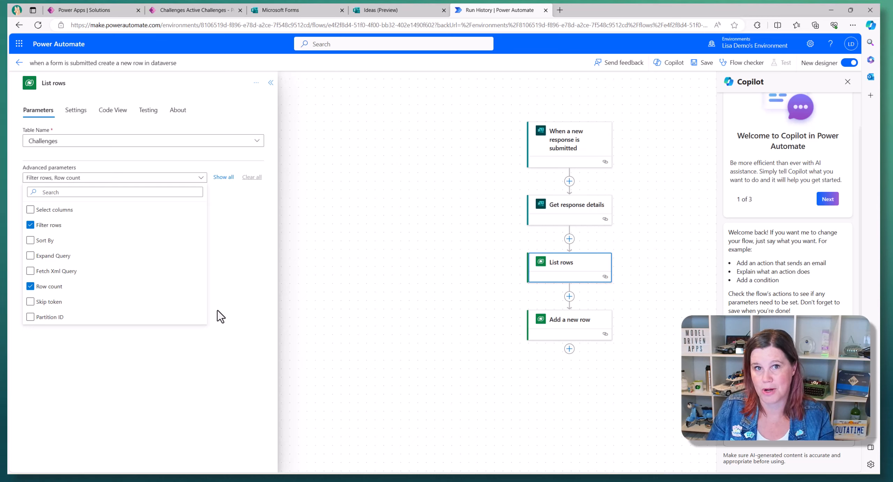
click(224, 323)
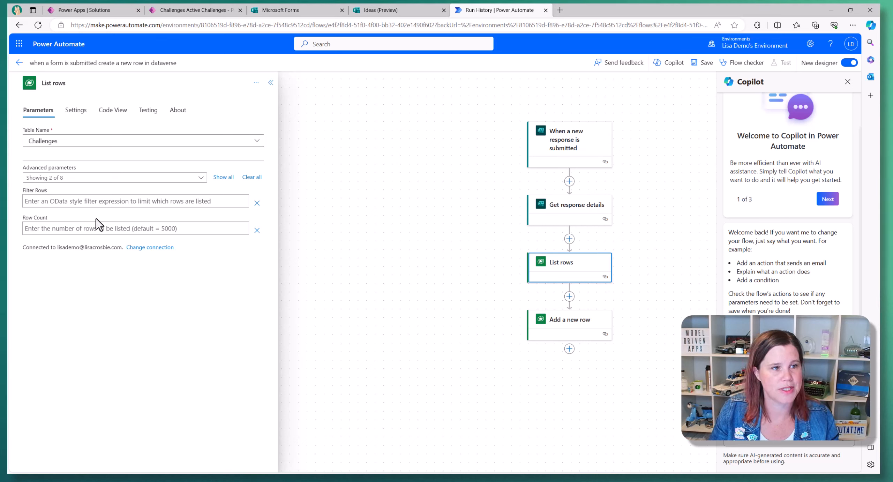
click(53, 203)
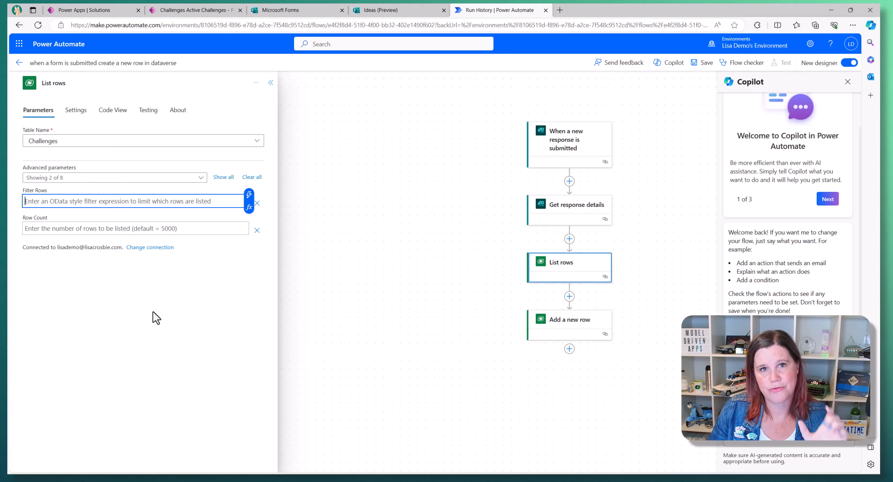
- In the Innovation solution, open the Challenge table's Name column advanced options
click(125, 14)
click(152, 169)
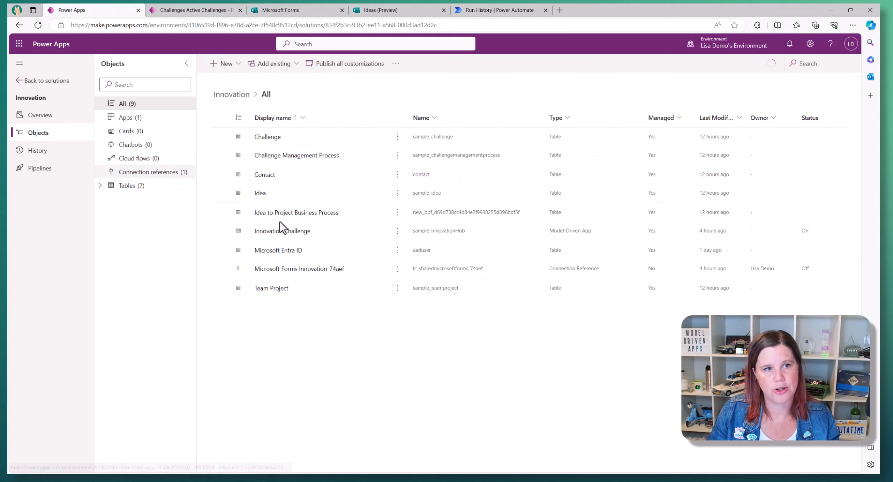
click(269, 141)
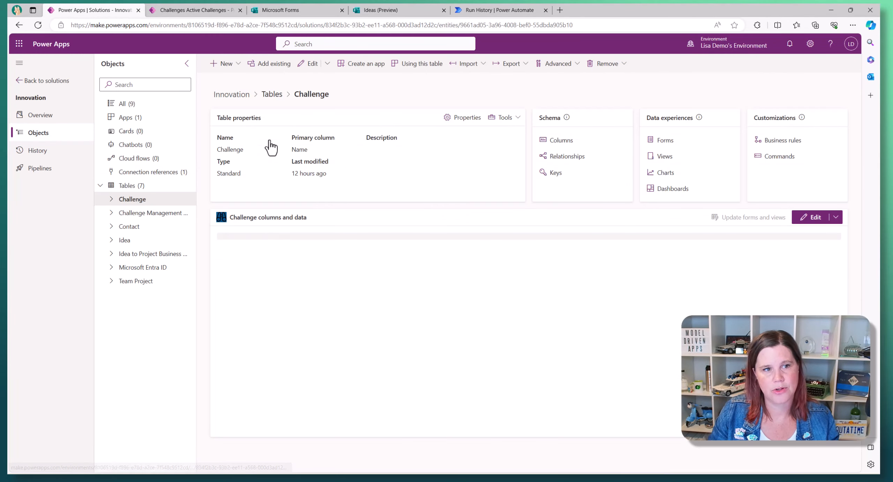
click(558, 141)
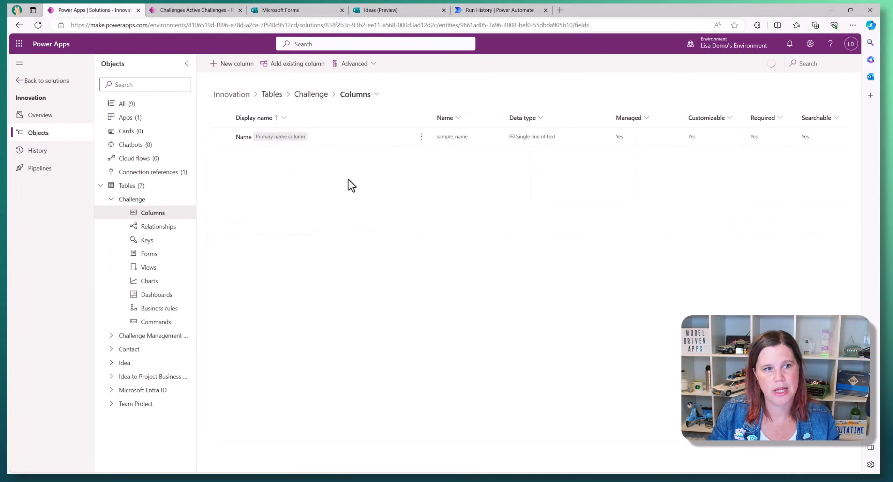
click(313, 145)
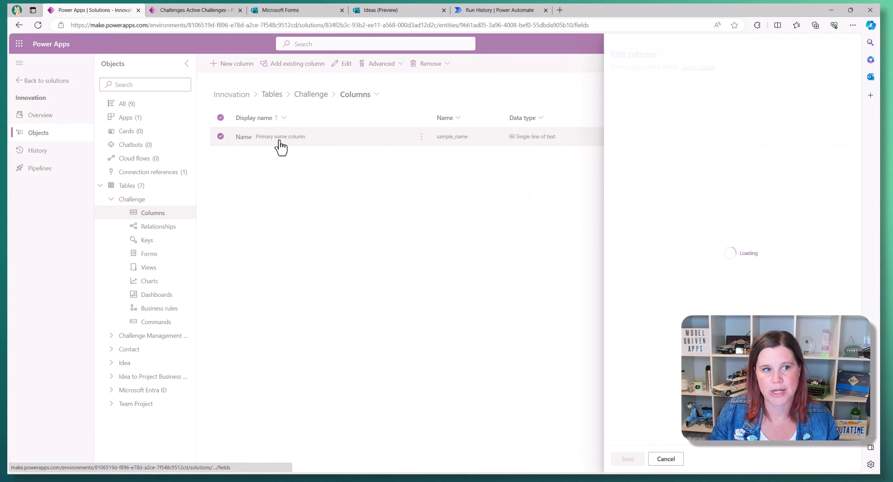
click(630, 318)
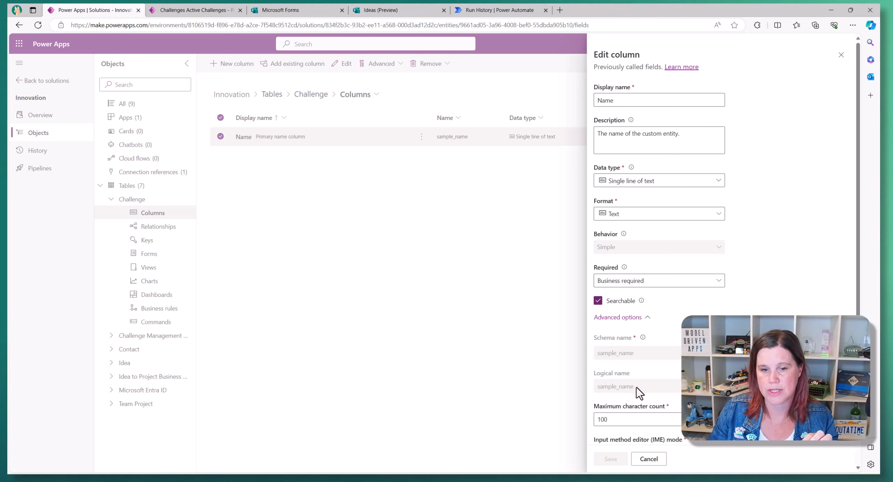
- Copy the logical name sample_name into the List rows Filter Rows field
drag(637, 388, 594, 388)
key(ctrl+c)
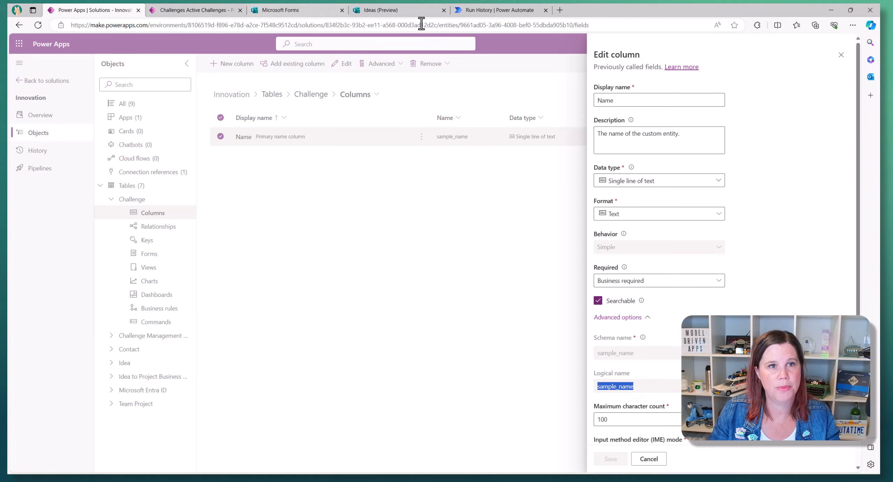
click(472, 10)
key(ctrl+v)
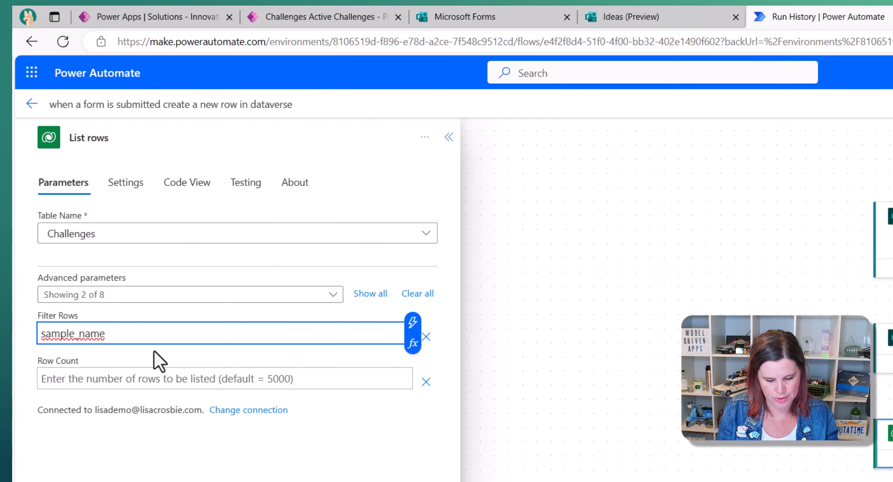
- Filter the Challenges List rows on sample_name eq 'Return to Office', checking the exact name in Power Apps
text(e)
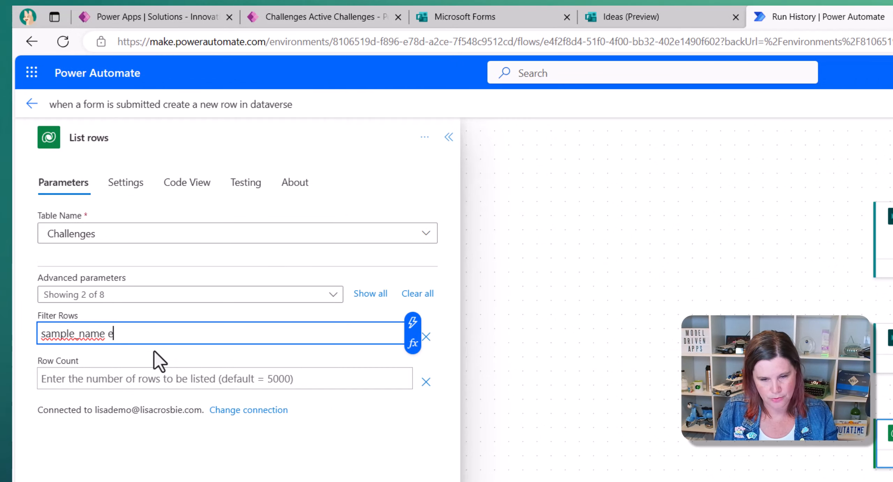
text(q)
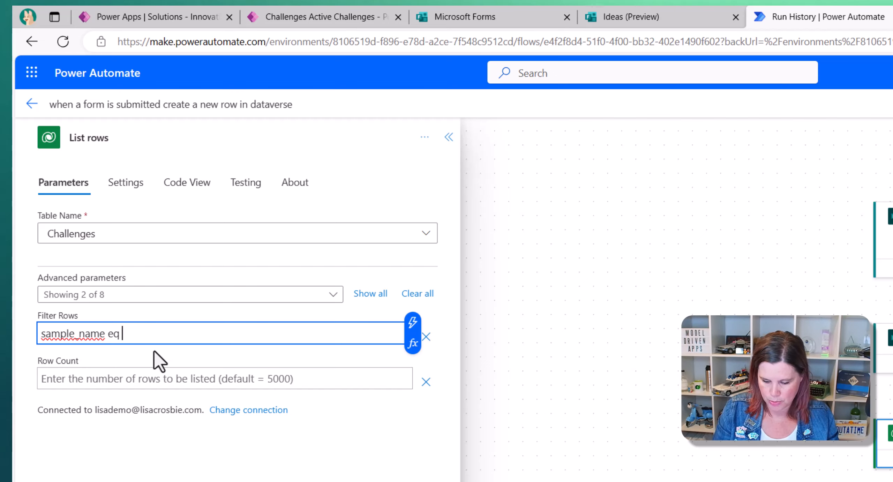
text( ')
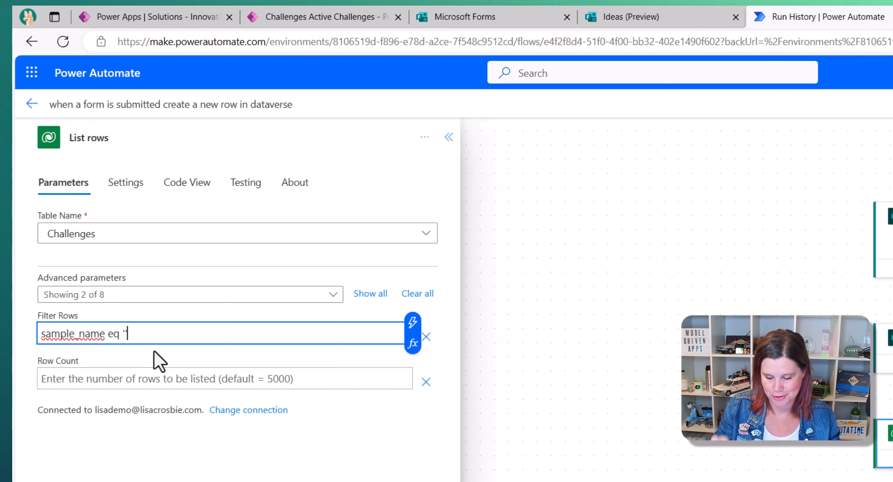
key(Left)
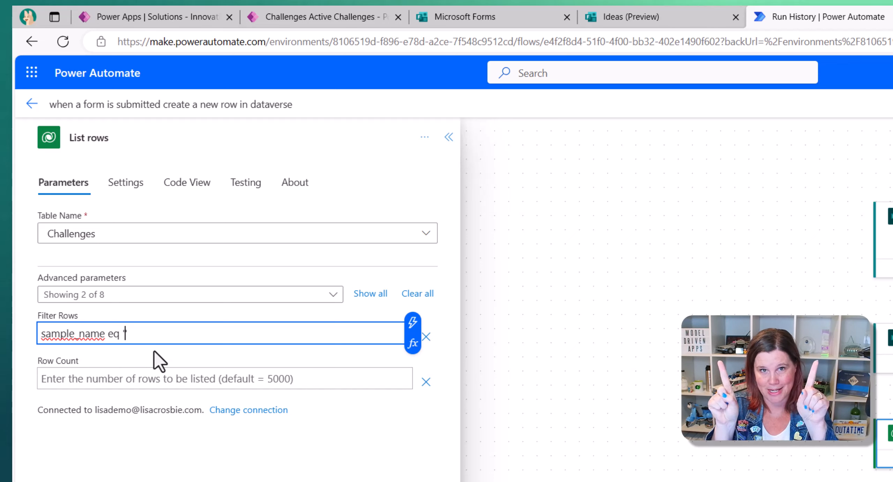
click(155, 14)
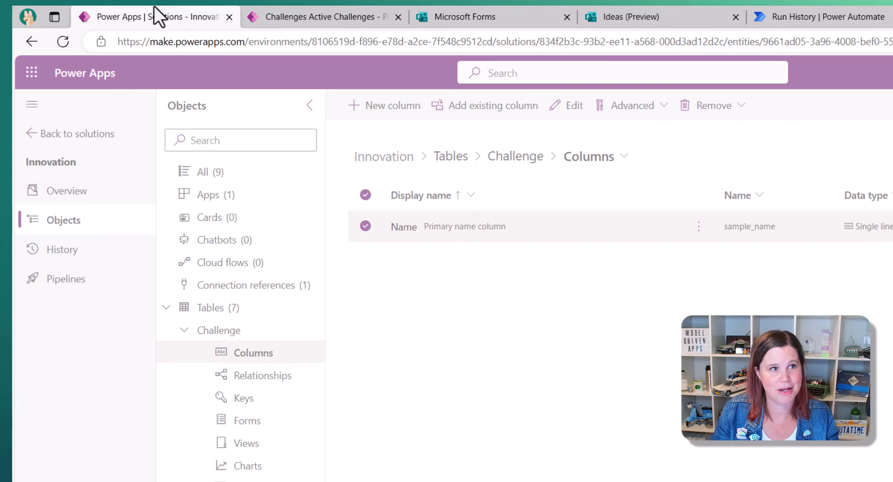
click(301, 18)
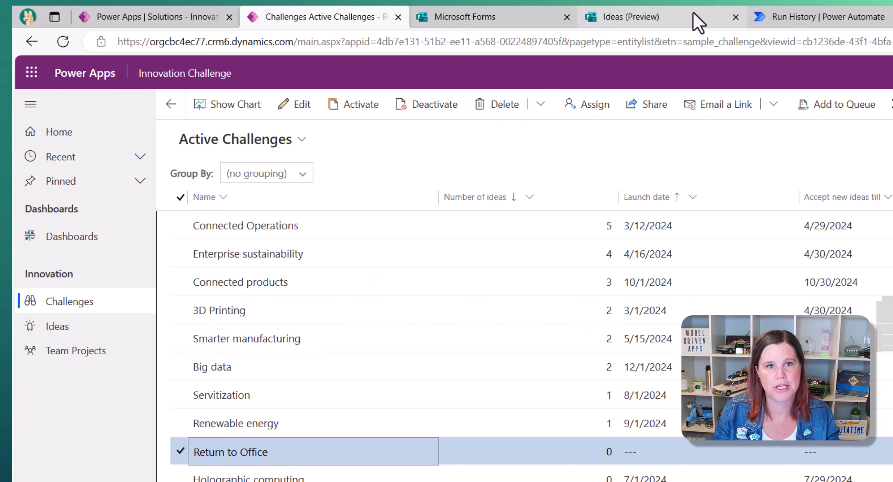
click(844, 18)
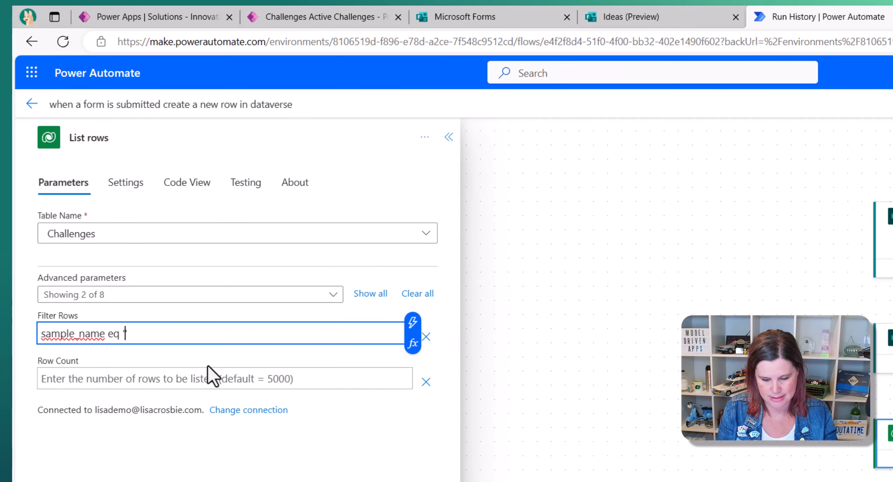
text(Return t)
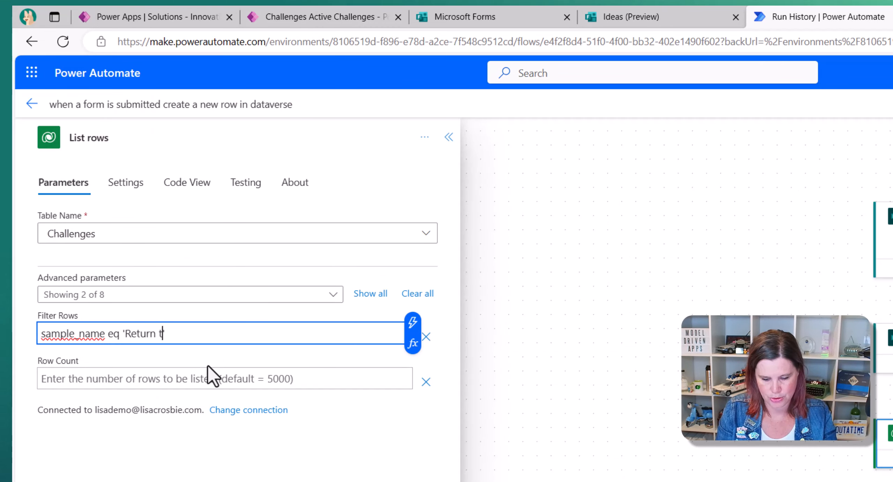
text(o Office')
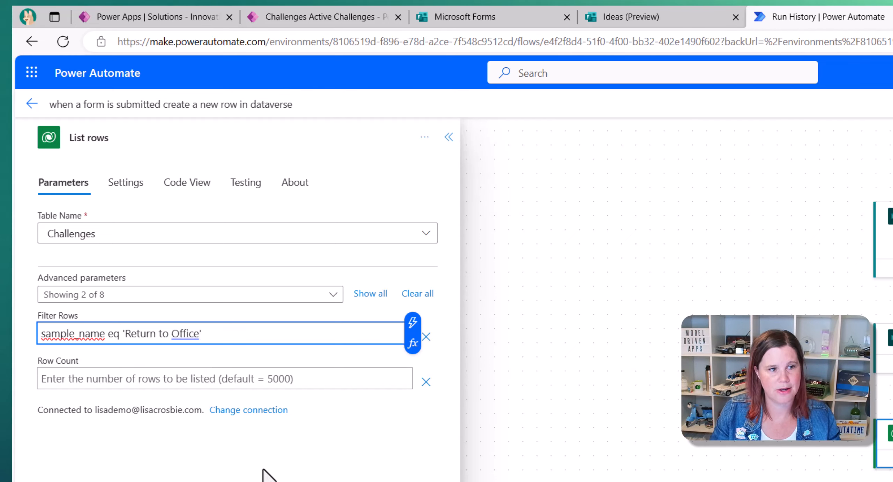
- Set Row Count to 1 and bring up the Add a new row step's parameters
click(206, 380)
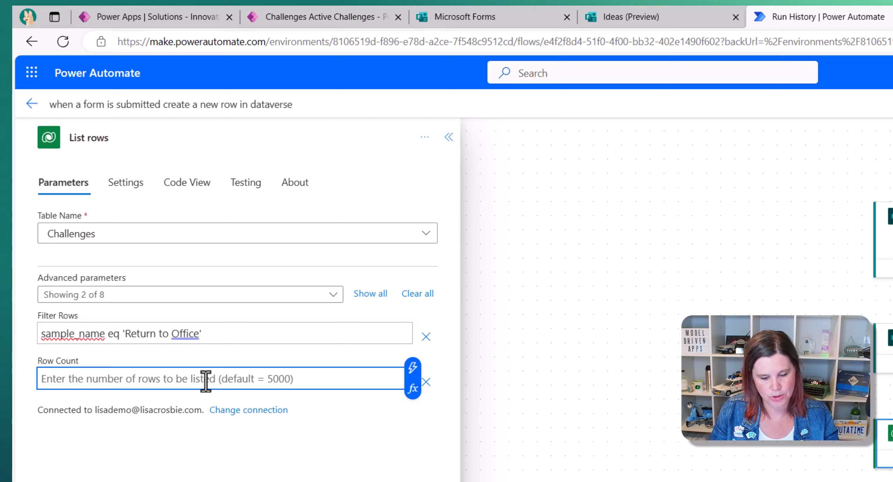
text(1)
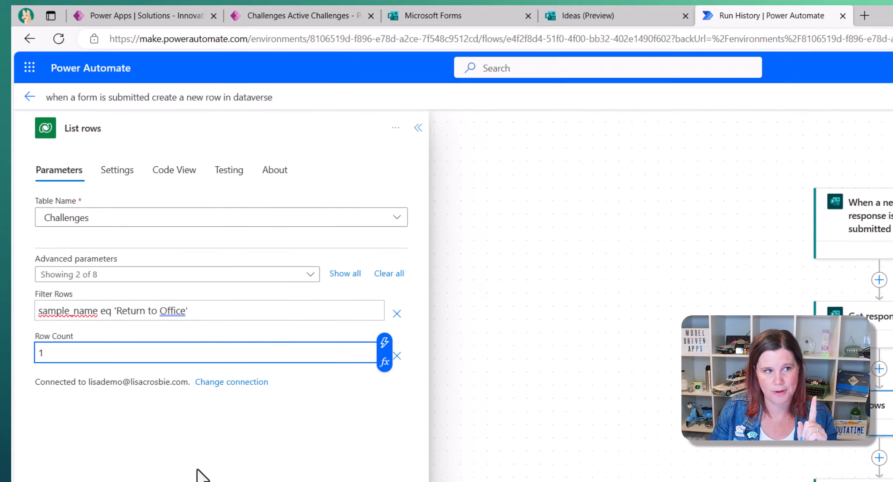
click(379, 347)
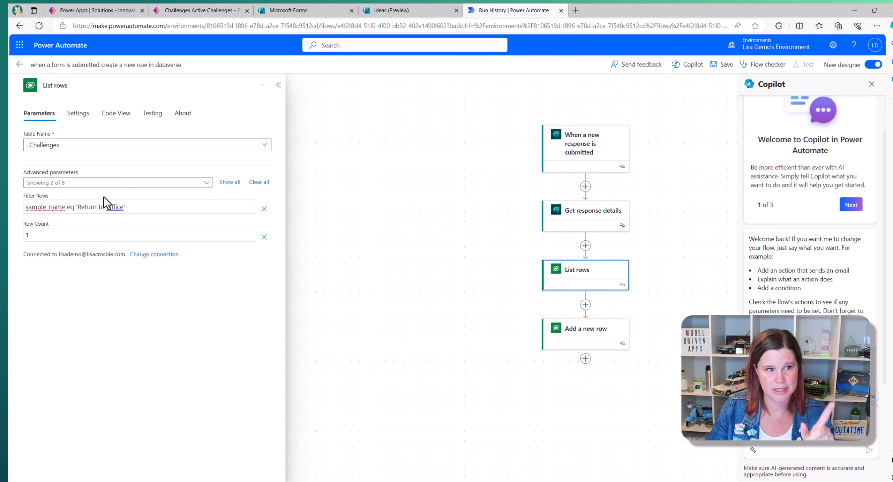
click(564, 345)
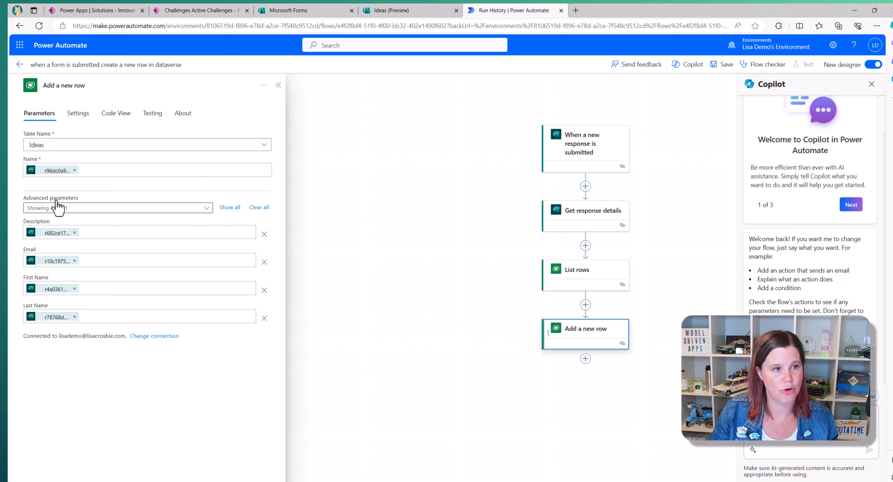
- Add the Originating challenge (Challenges) advanced parameter to the Add a new row step, comparing against existing ideas
click(205, 209)
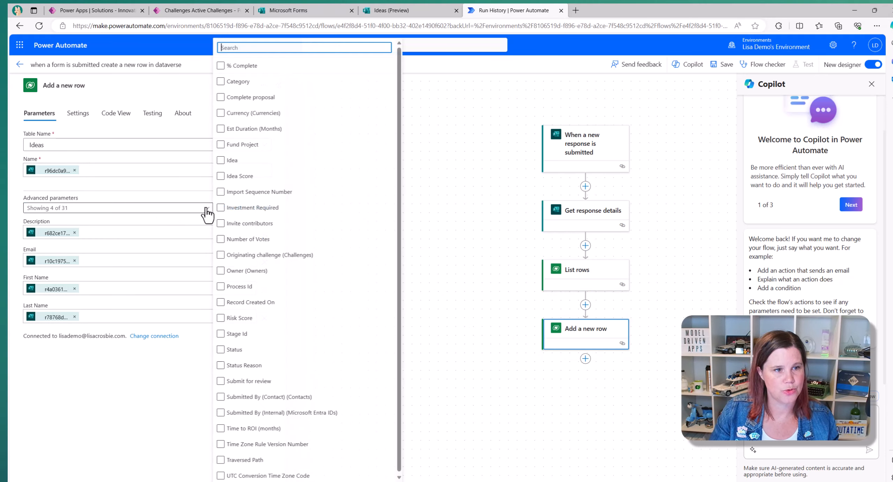
click(220, 256)
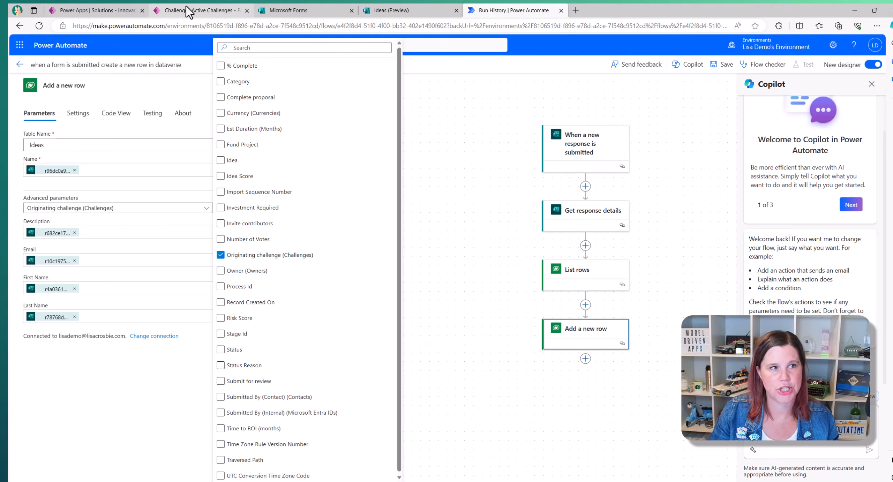
click(170, 11)
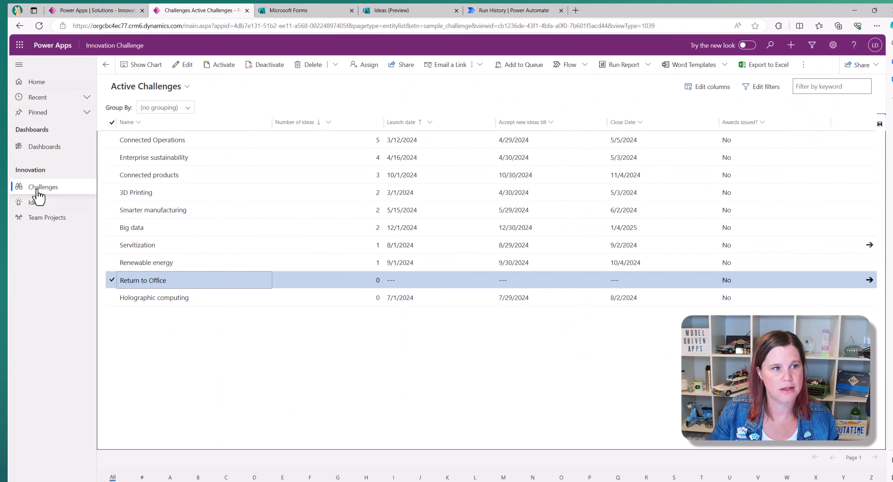
click(36, 204)
click(151, 128)
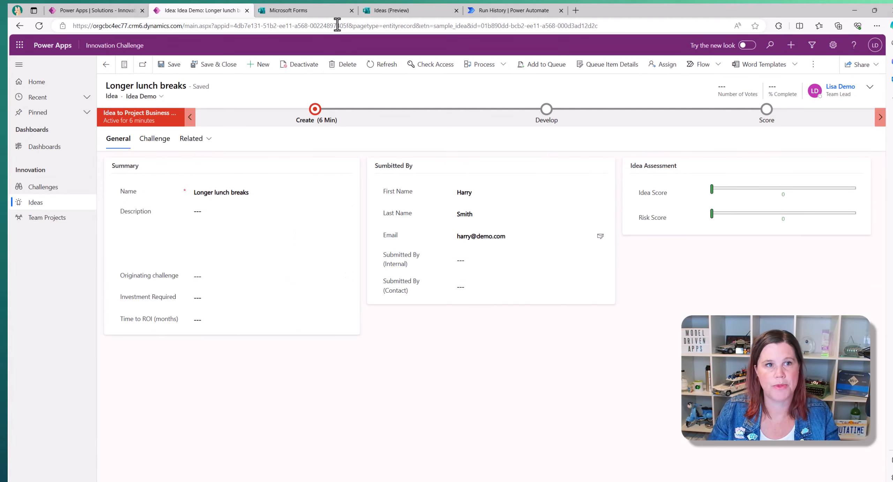
click(504, 14)
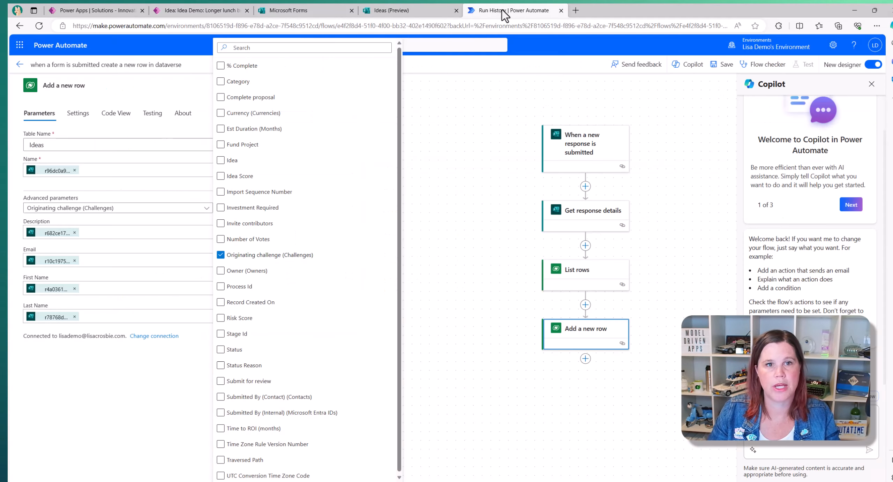
click(148, 419)
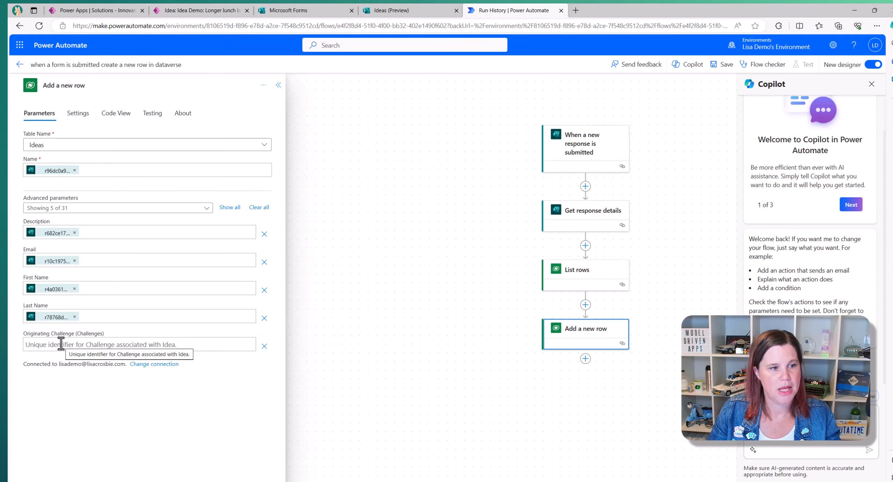
click(72, 346)
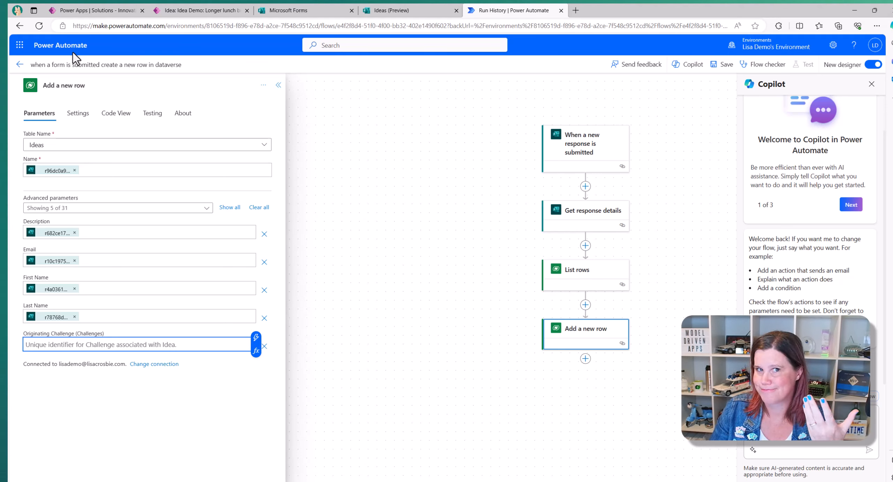
click(81, 9)
- Copy the Challenge table's logical name, sample_challenge, from its advanced properties in Power Apps
click(865, 57)
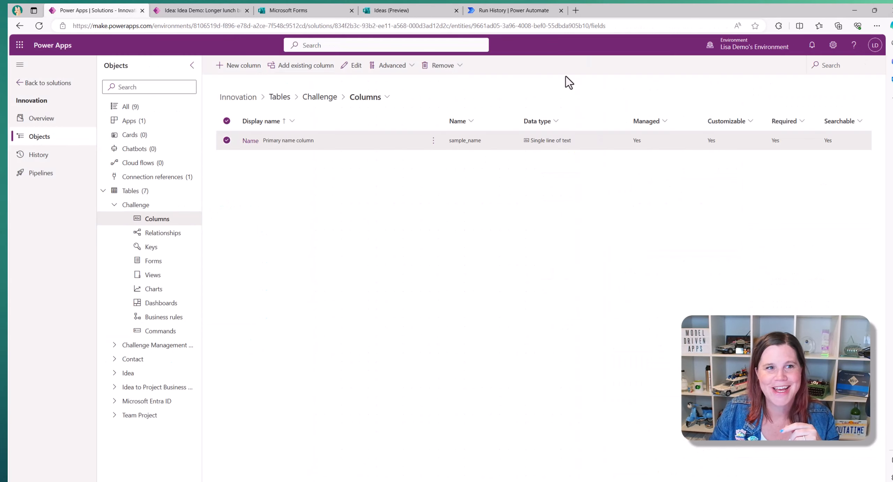
click(320, 98)
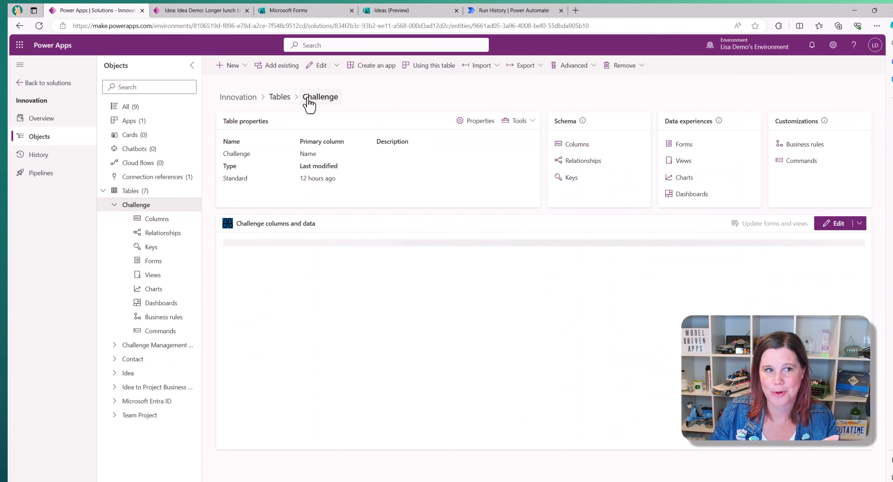
click(475, 122)
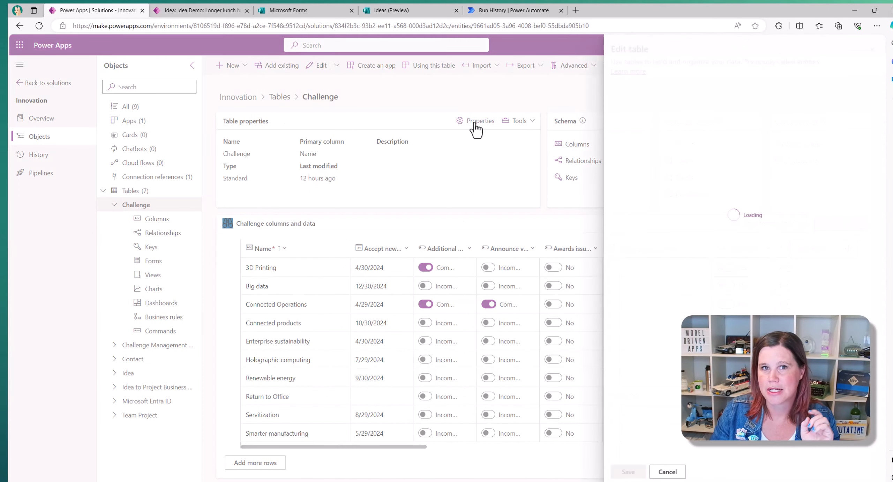
click(643, 241)
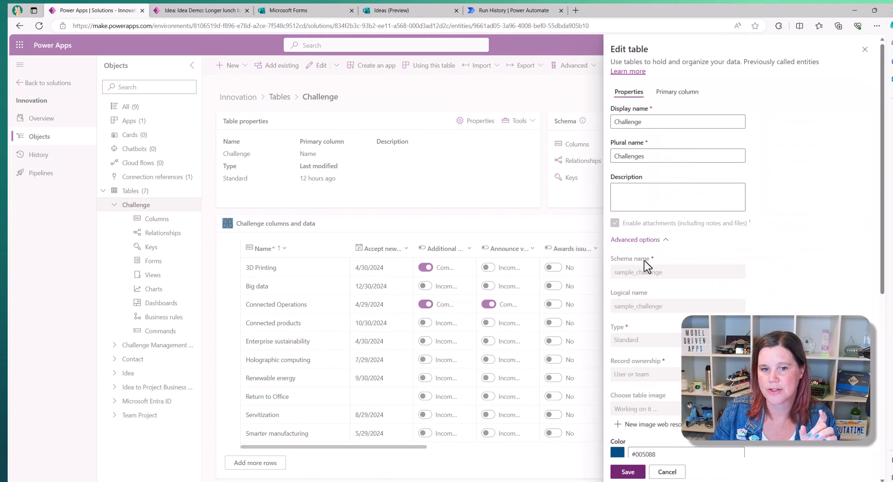
drag(668, 310, 606, 312)
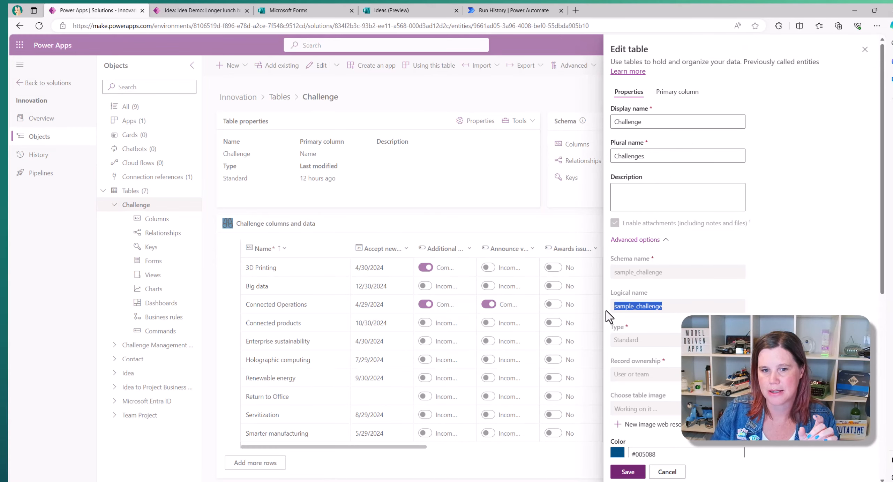
key(ctrl+c)
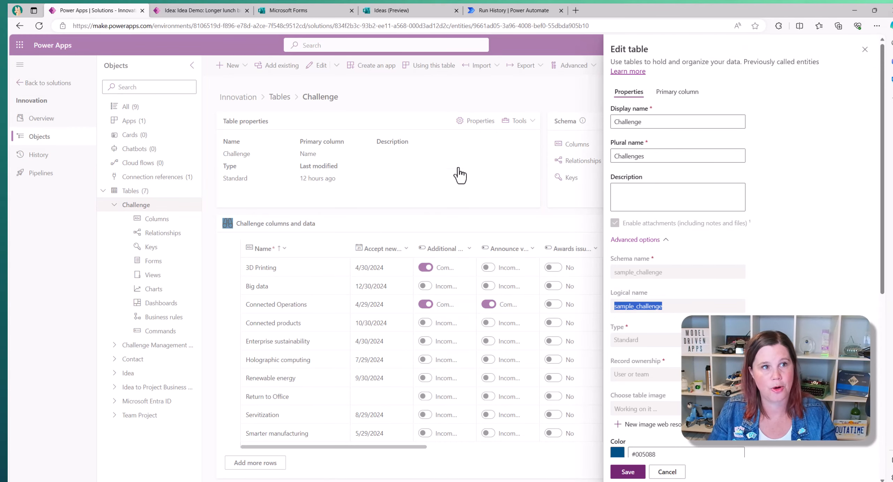
click(486, 14)
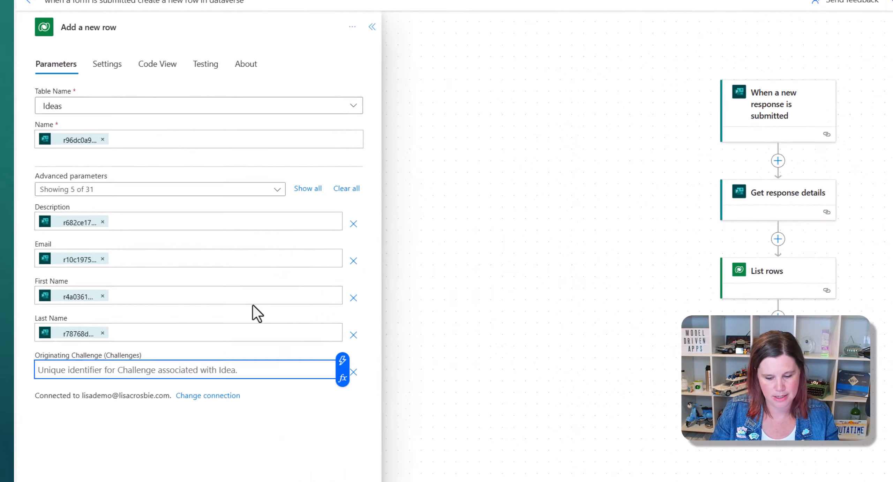
- Set Originating Challenge to sample_challenges(Challenge) using the List rows Challenge dynamic value
key(ctrl+v)
text(s)
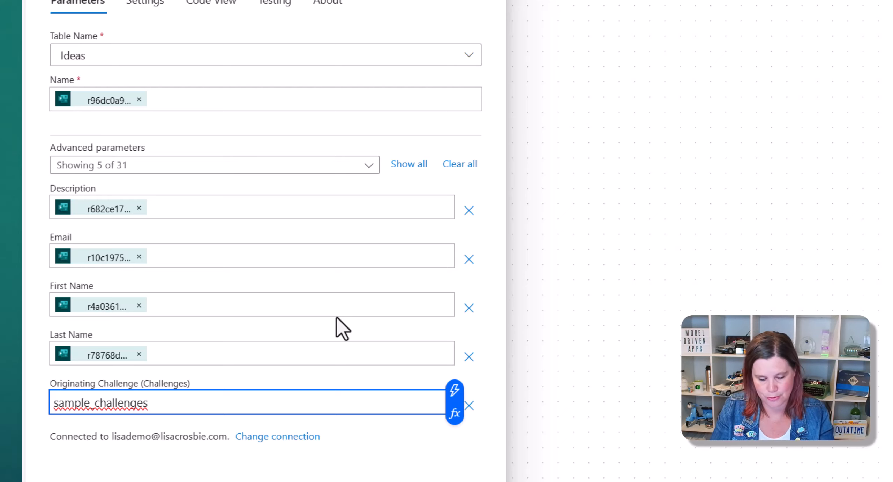
text(())
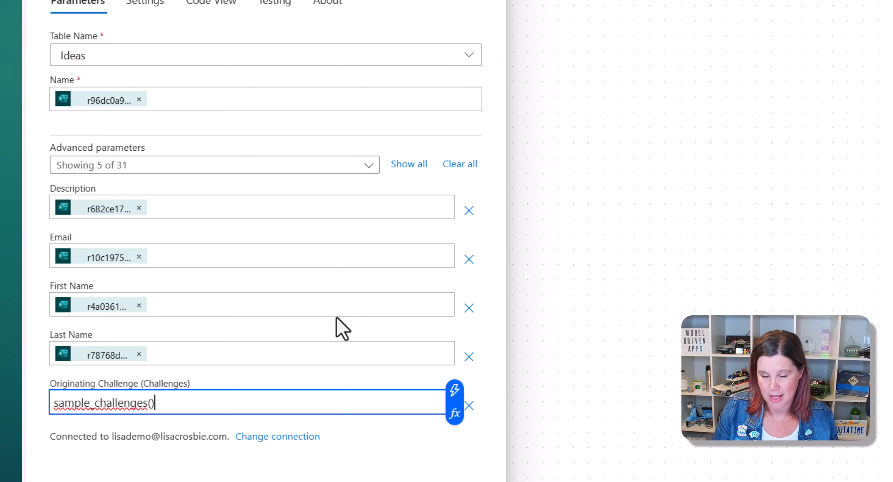
key(Left)
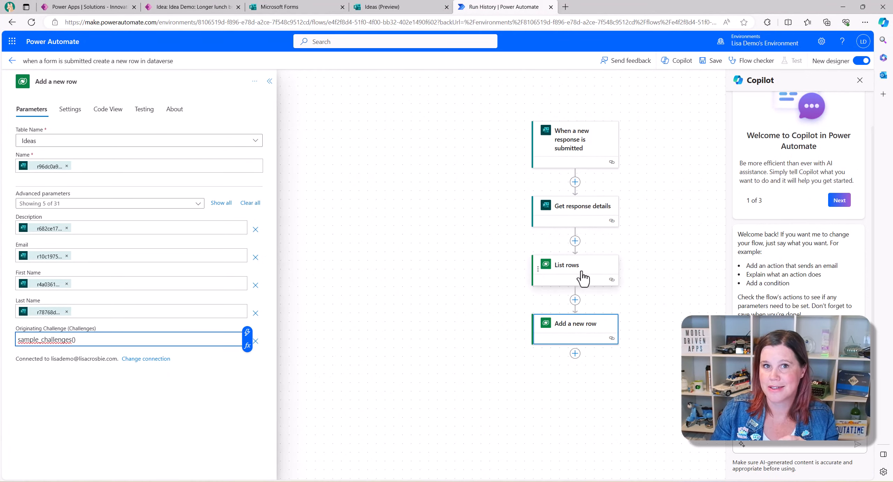
click(247, 332)
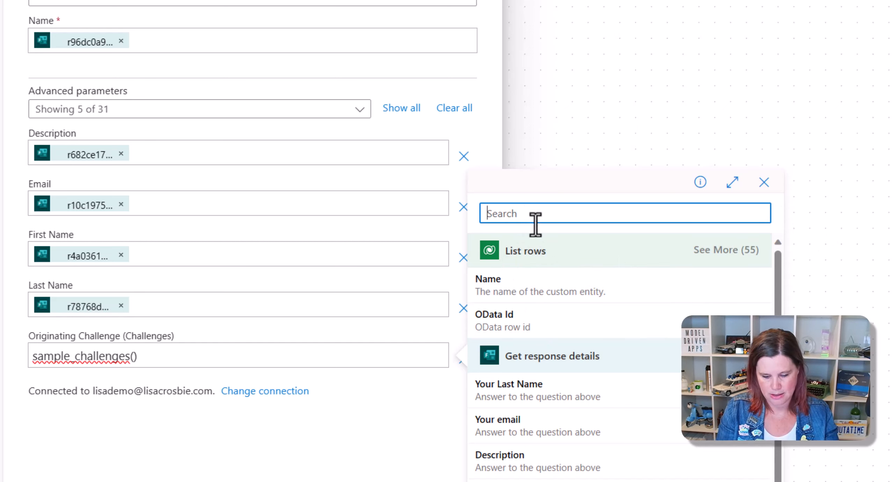
text(challe)
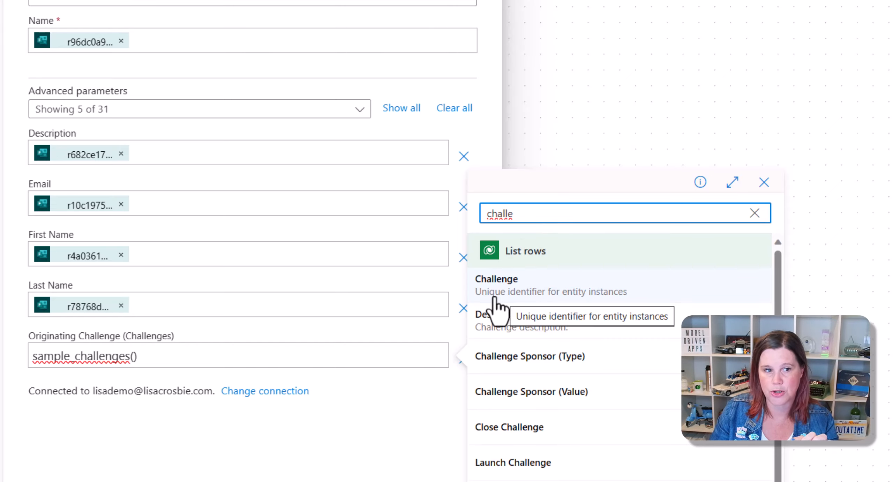
click(495, 296)
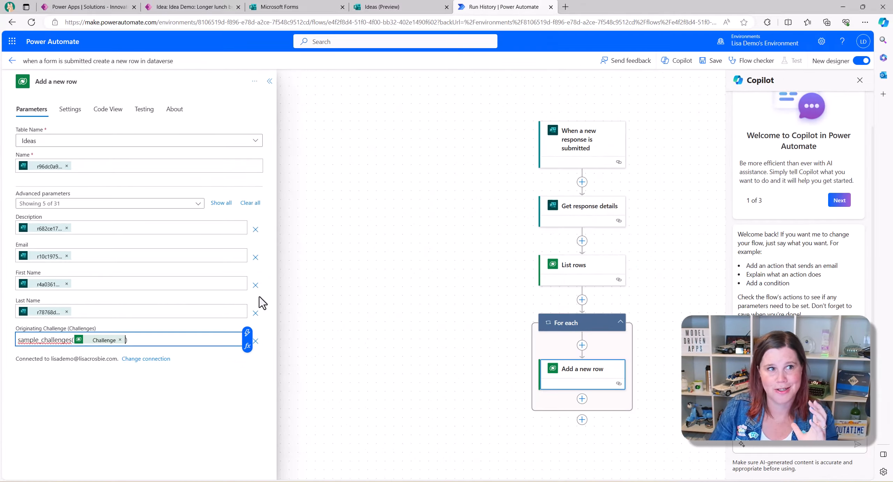
click(195, 8)
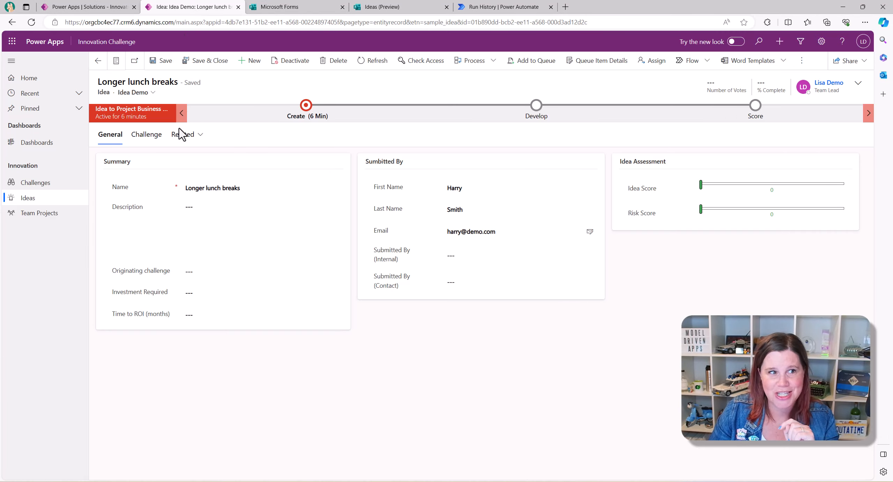
- Open the Return to Office challenge record and select its record ID after id= in the address bar
click(34, 188)
click(136, 277)
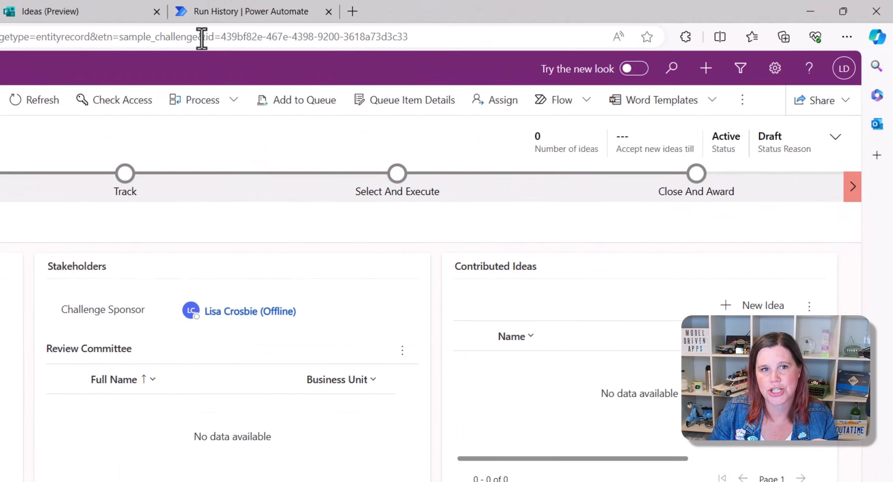
drag(220, 37, 442, 37)
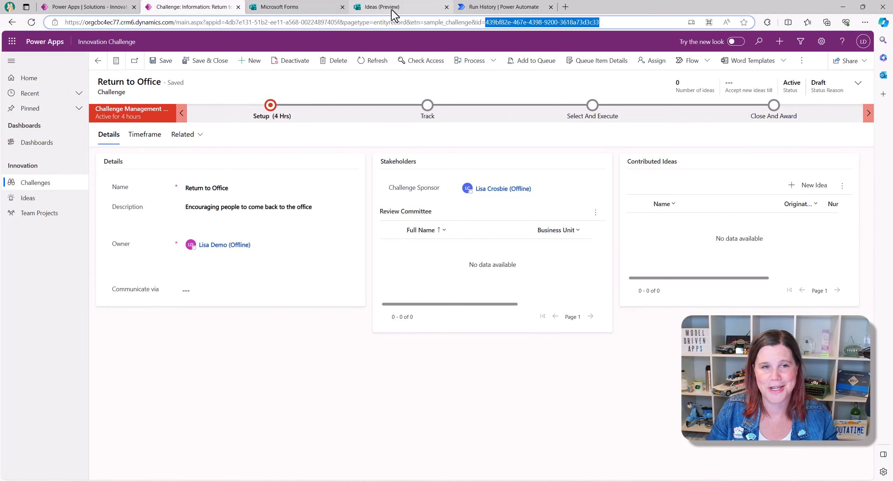
click(388, 8)
click(308, 8)
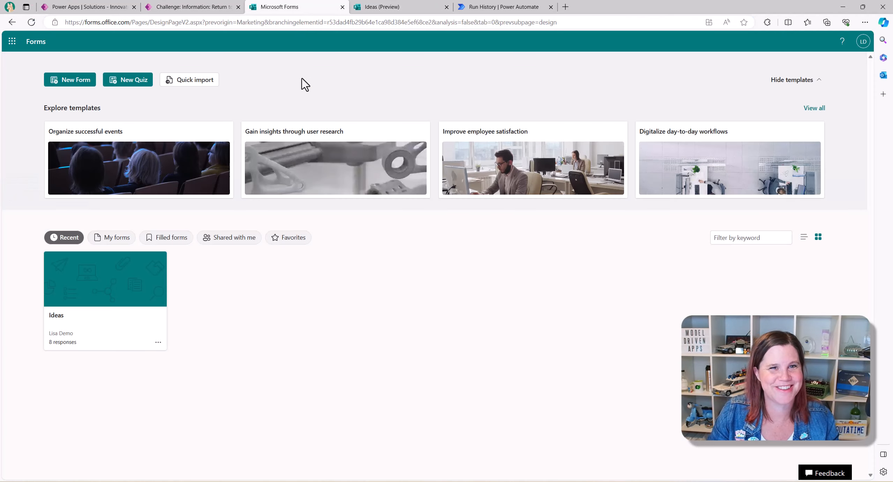
- Switch back to the Run History | Power Automate tab showing the flow designer
click(503, 7)
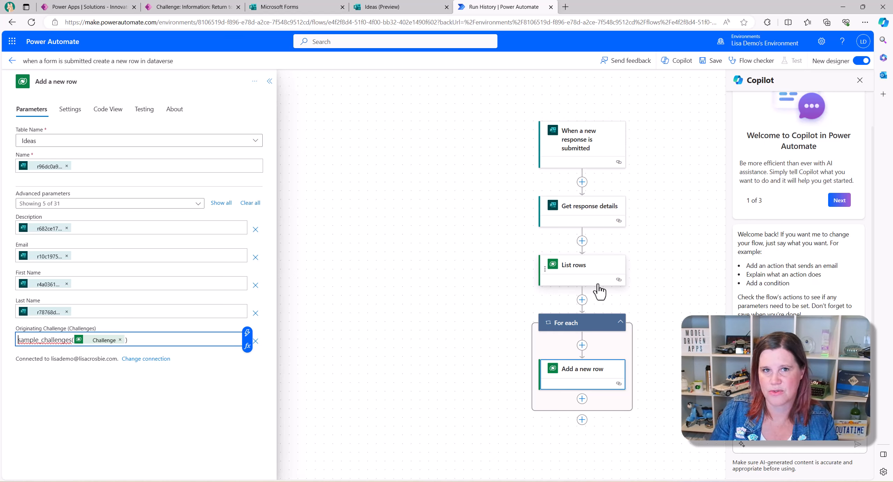
- Save the flow and start a manual test run that waits for a form response
click(492, 305)
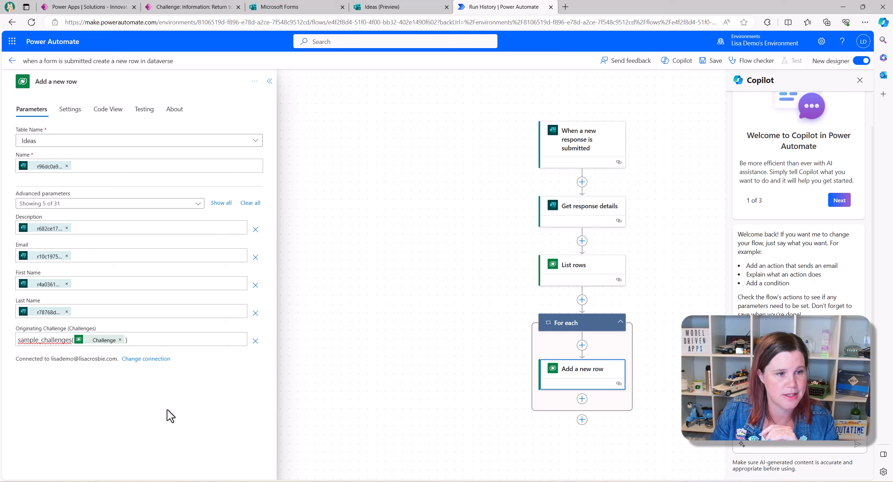
click(711, 61)
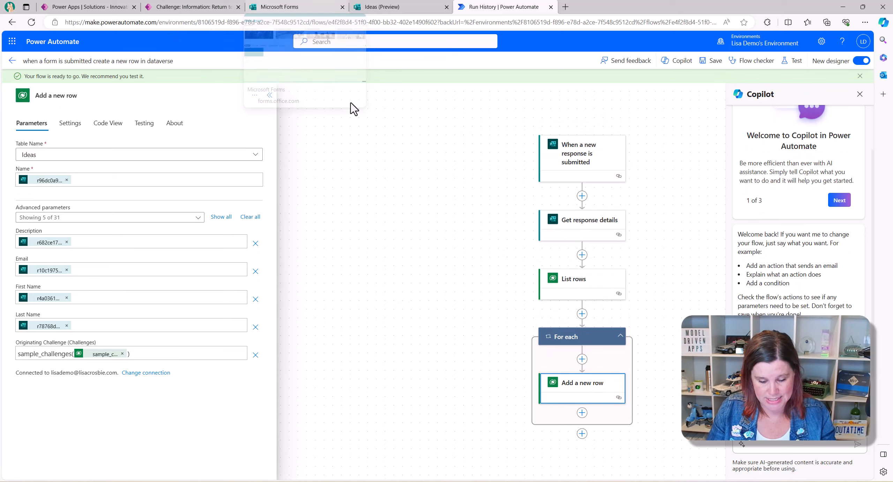
click(794, 60)
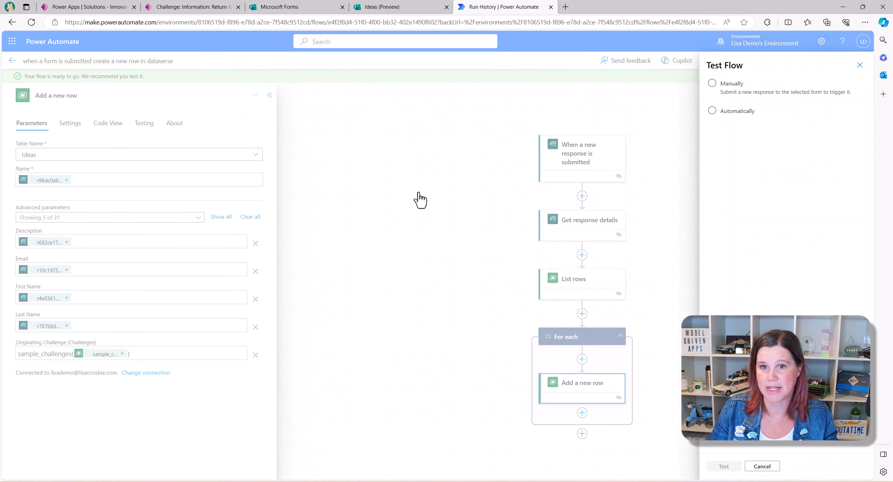
click(713, 84)
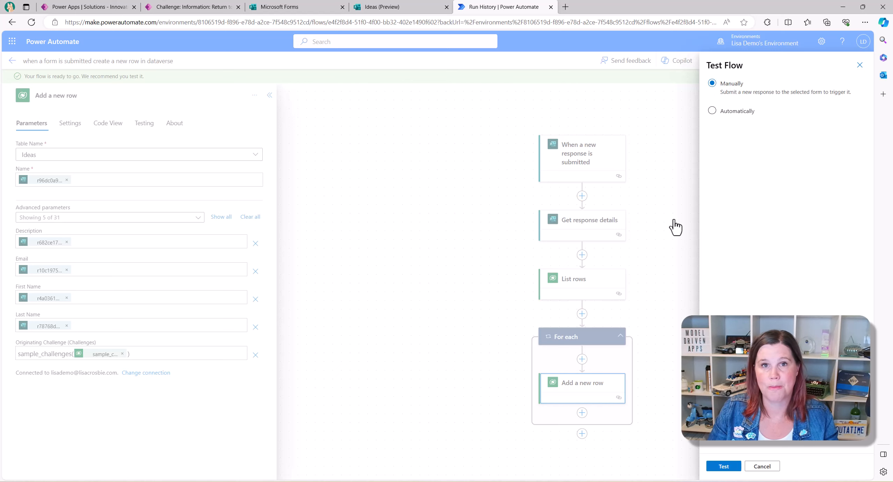
click(722, 467)
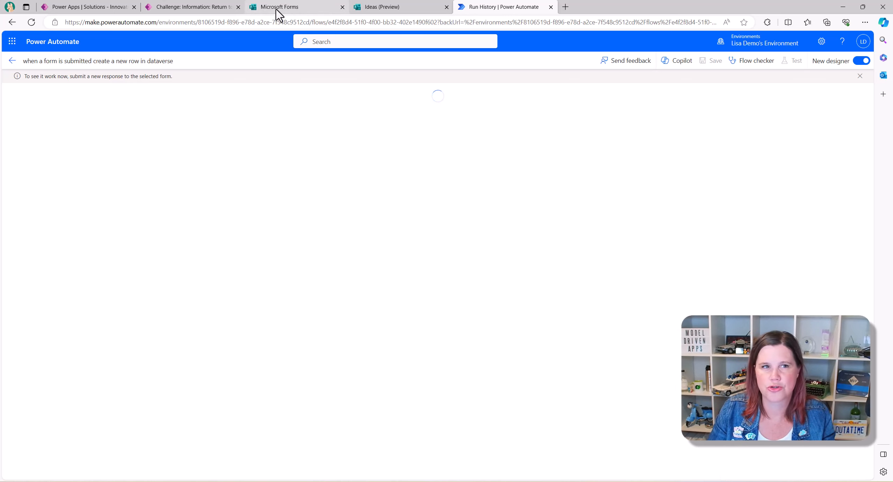
- Start a new Ideas form response and enter the submitter's first name, last name and e-mail
click(396, 7)
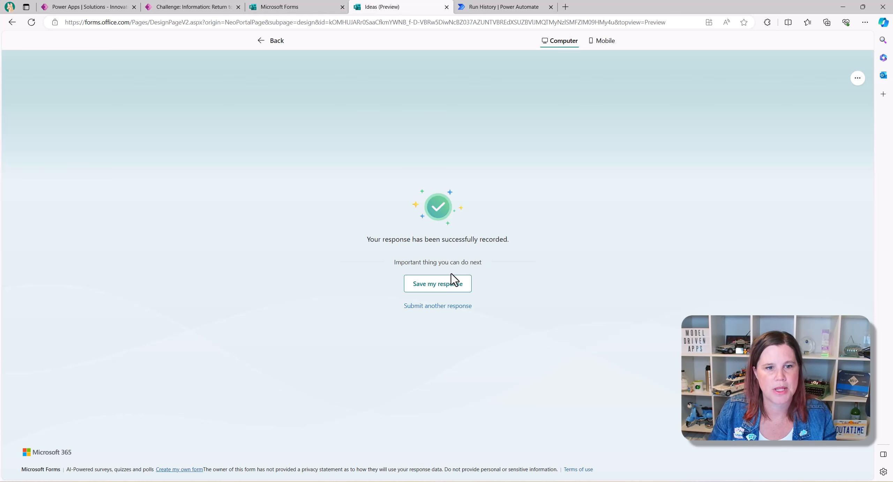
click(413, 307)
click(342, 189)
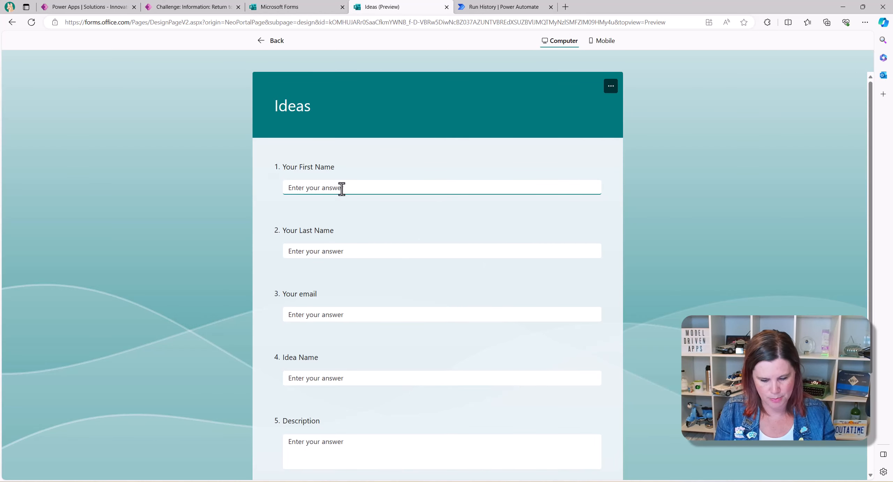
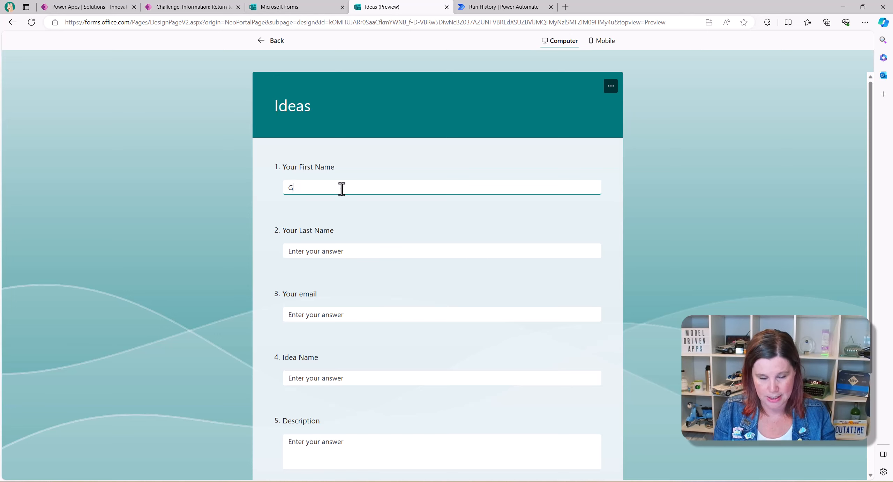
key(Tab)
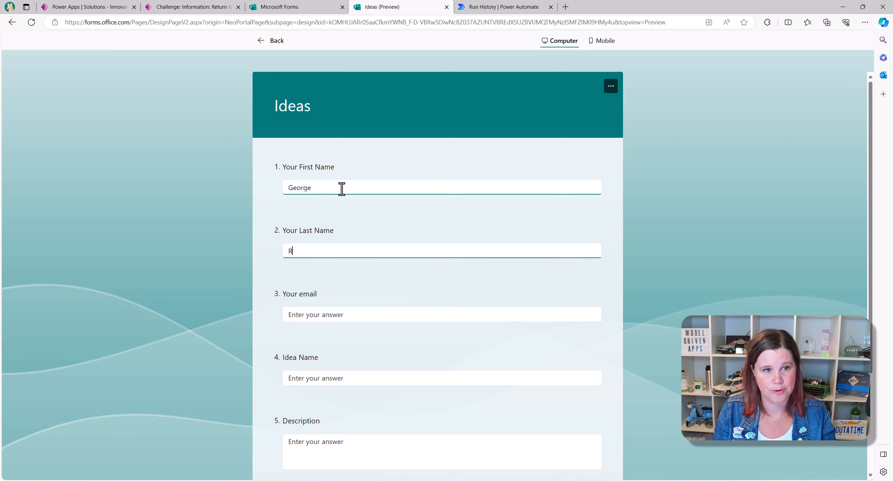
key(Tab)
text(george)
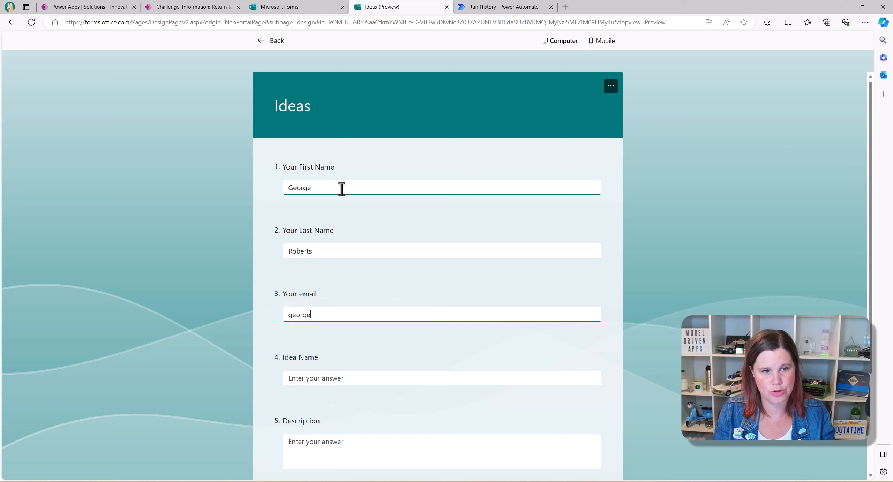
text(@demo.com)
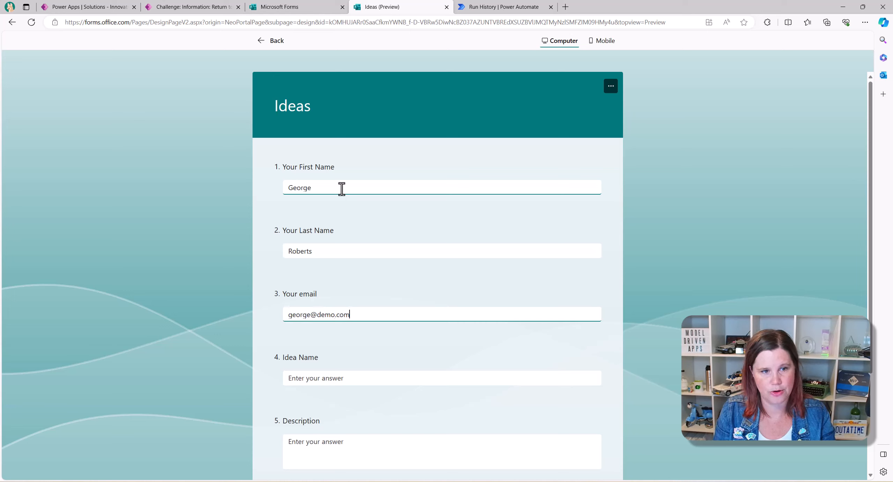
key(Tab)
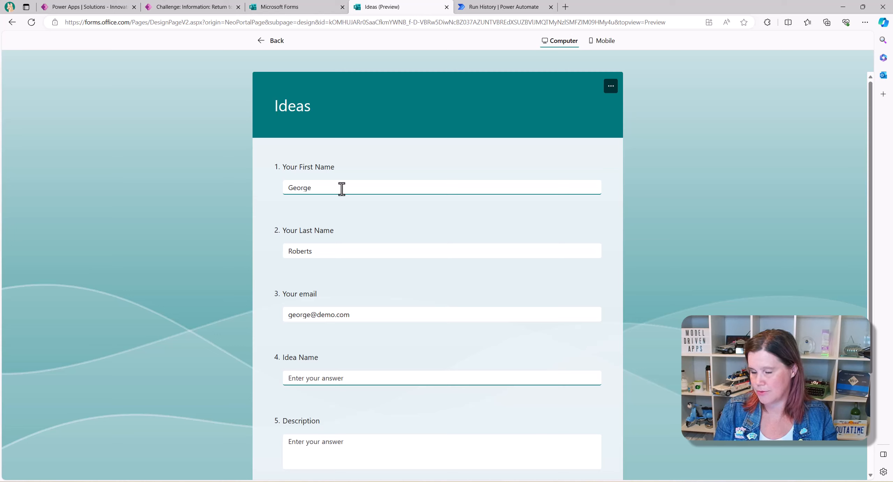
- Enter idea 'Later start time', described as starting at 9:30 to avoid traffic, and submit
text(Later st)
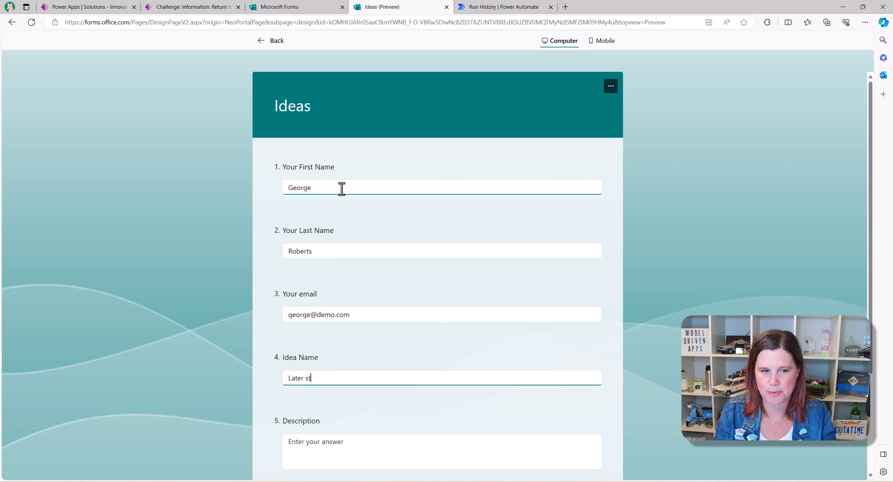
text(art )
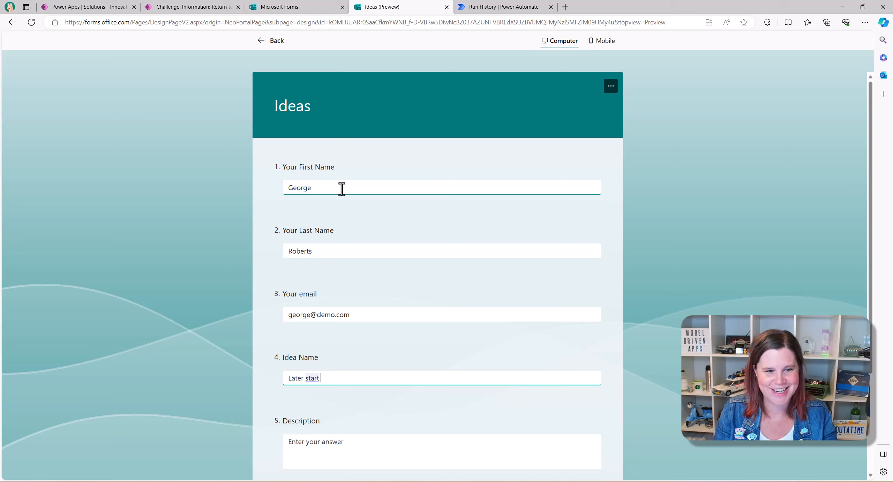
text(time)
key(Tab)
text(We)
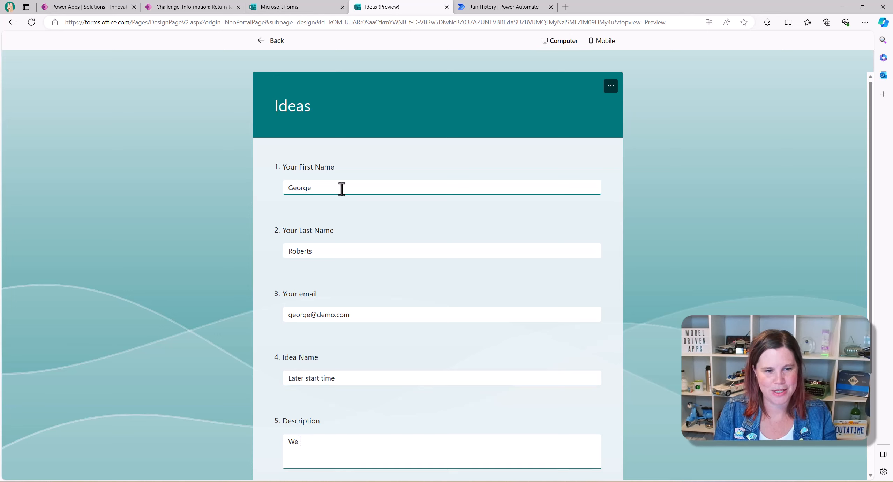
text( should stawr)
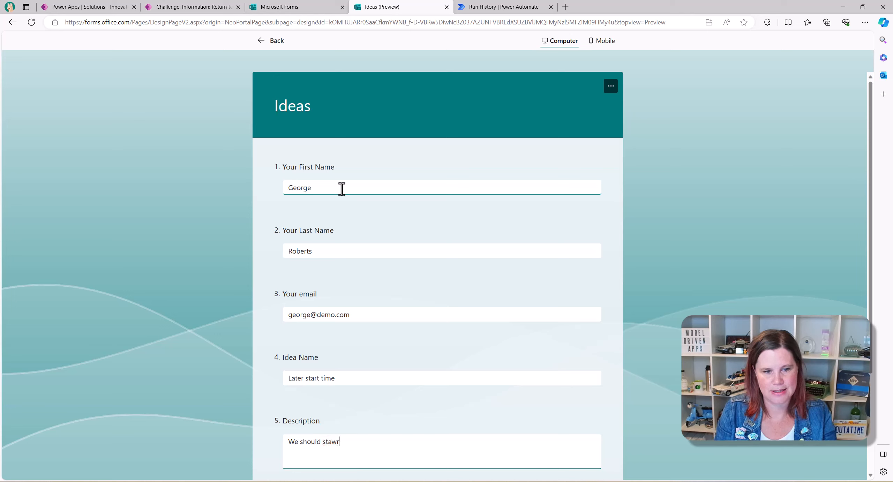
key(BackSpace)
key(BackSpace)
text(r t)
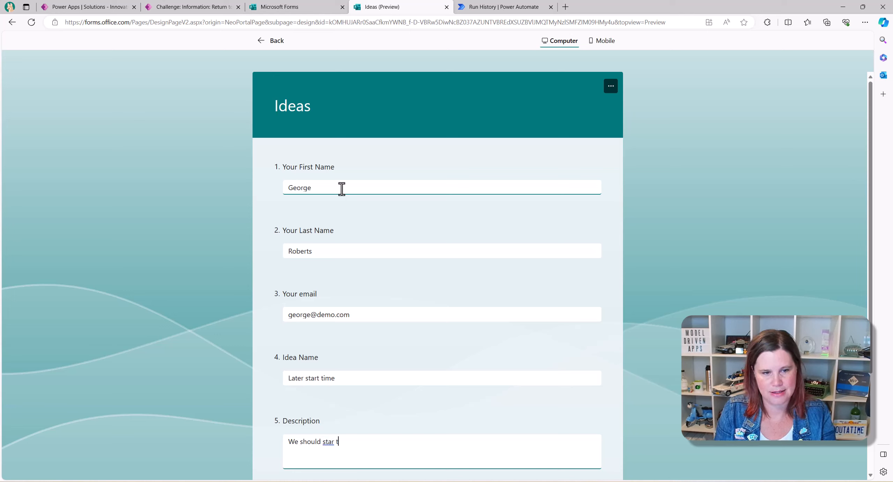
key(BackSpace)
key(BackSpace)
text(t at )
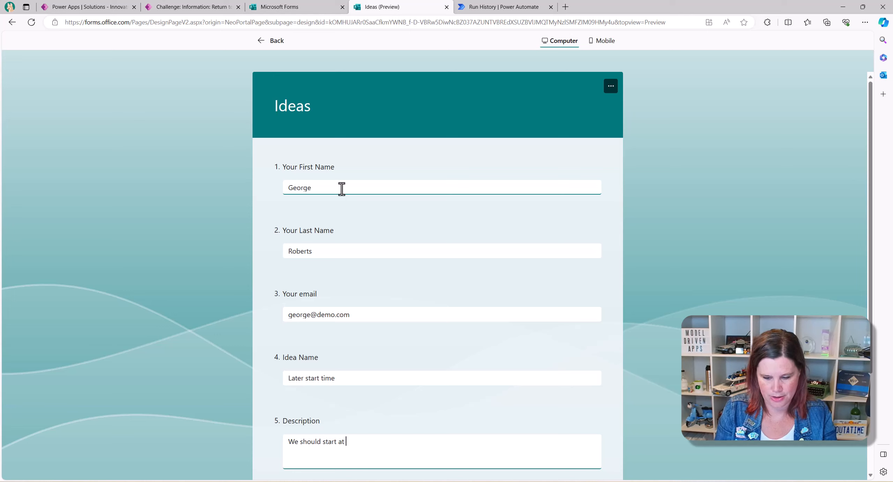
text(9:30 to )
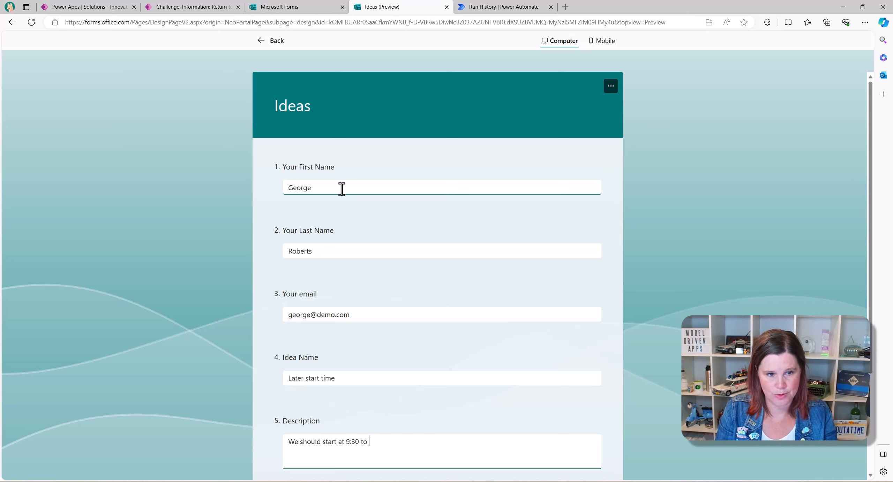
text(avoid traffa)
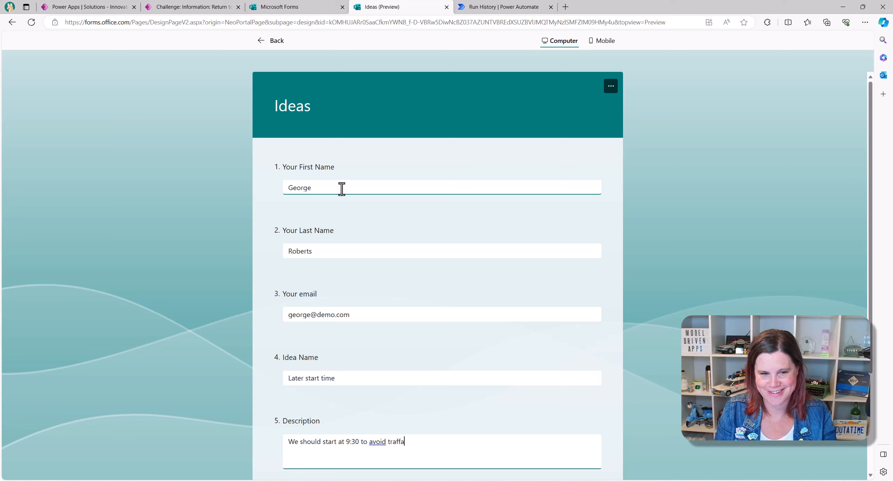
key(BackSpace)
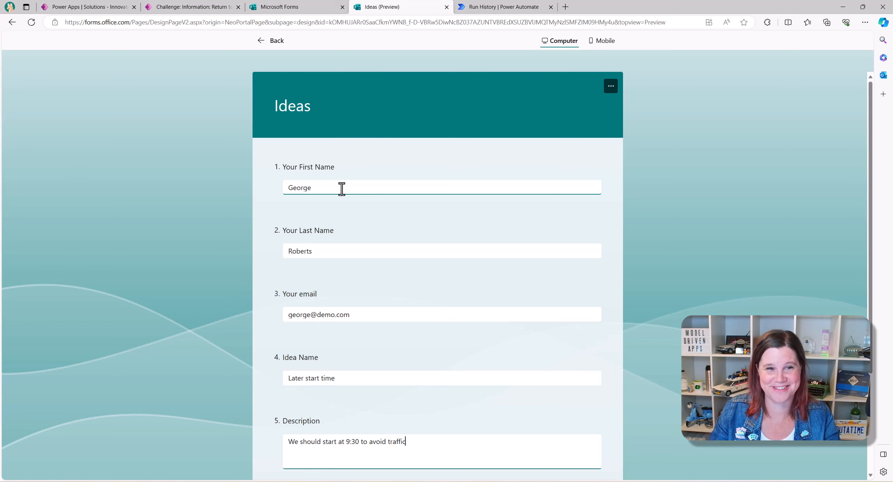
scroll(367, 254, down, 4)
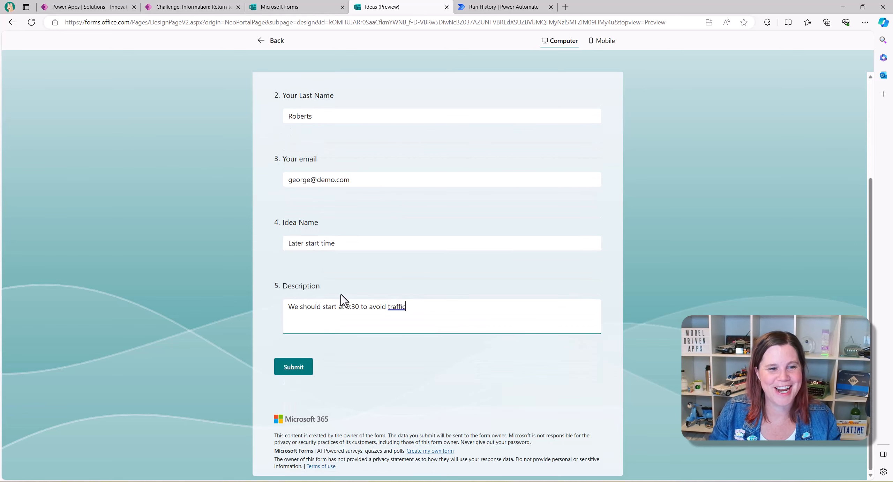
click(293, 365)
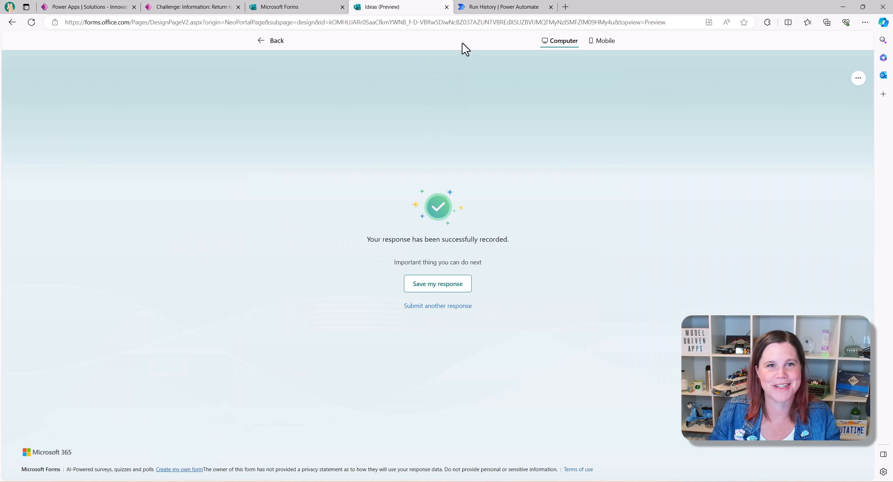
click(480, 8)
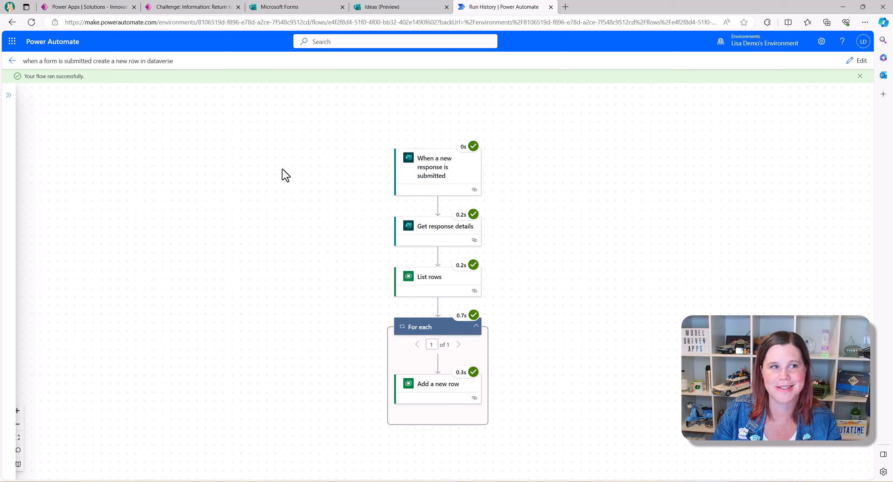
- After confirming every run step passed, reopen the Return to Office challenge record in Power Apps
click(193, 7)
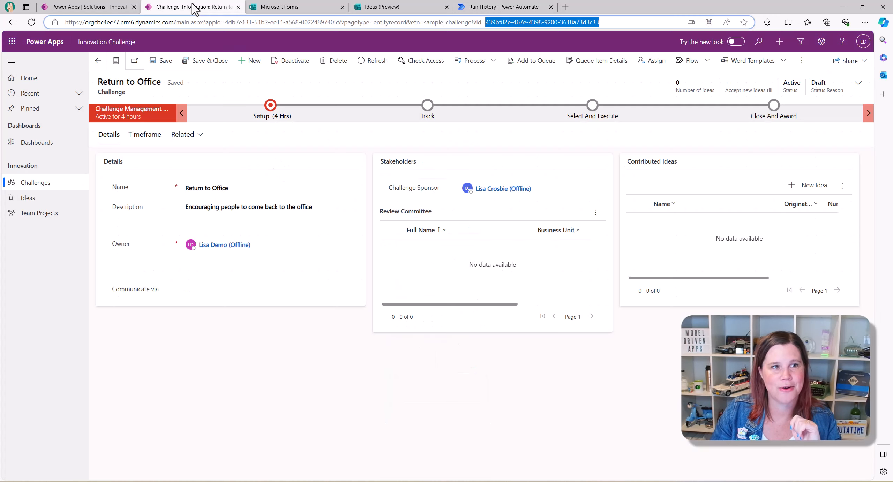
- Inspect the Later start time idea record, comparing with Longer lunch breaks, to confirm its Return to Office link
click(26, 198)
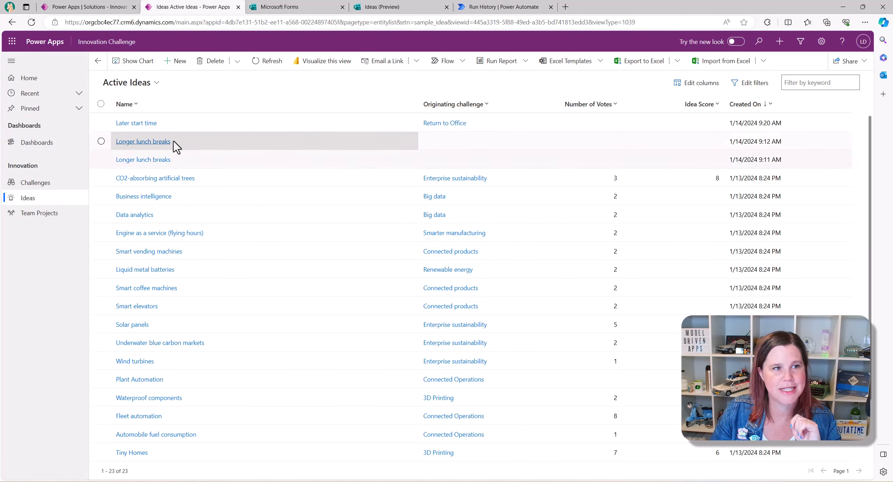
click(153, 124)
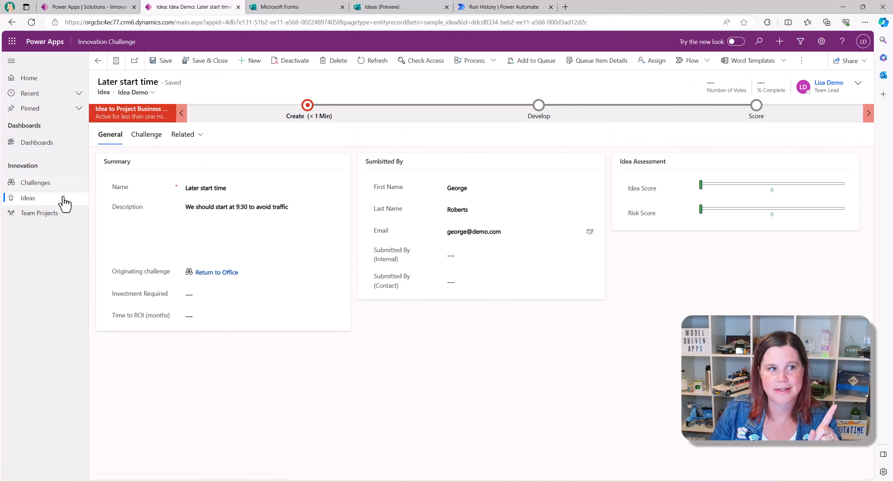
click(41, 202)
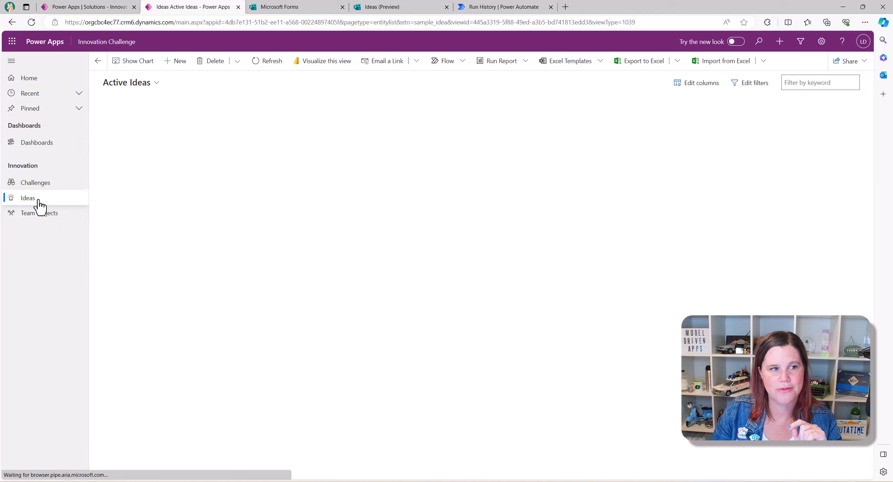
click(132, 144)
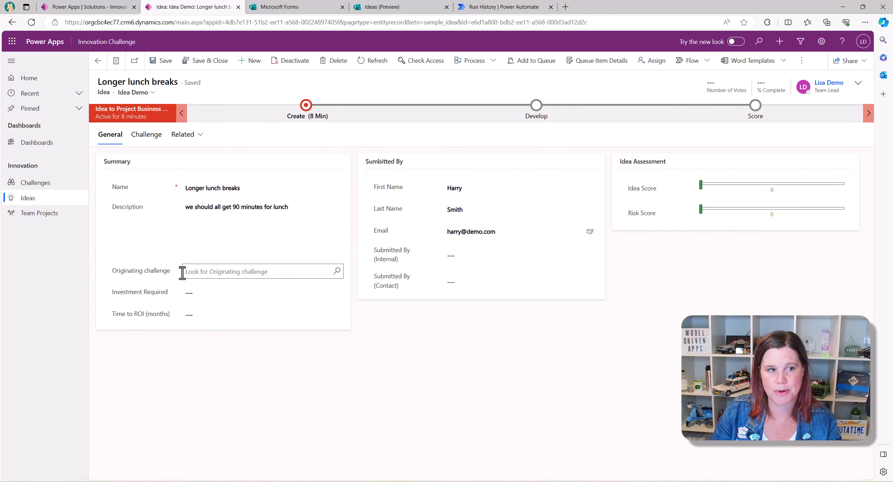
click(40, 185)
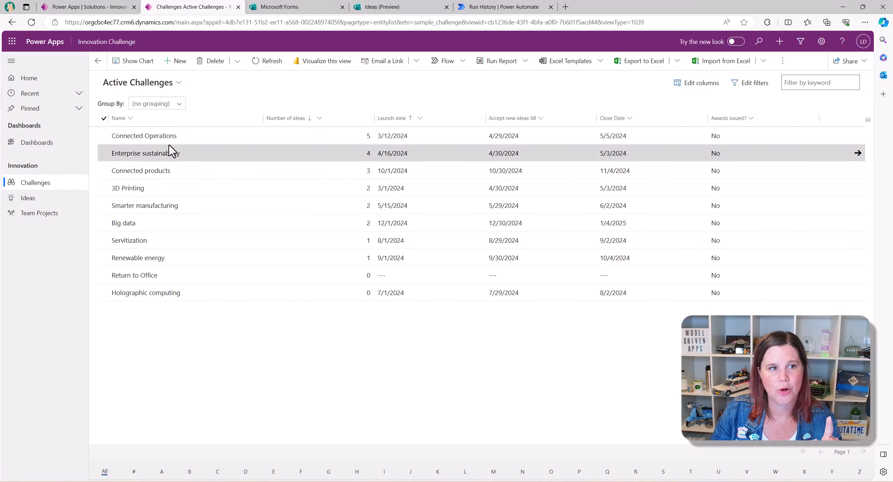
click(25, 198)
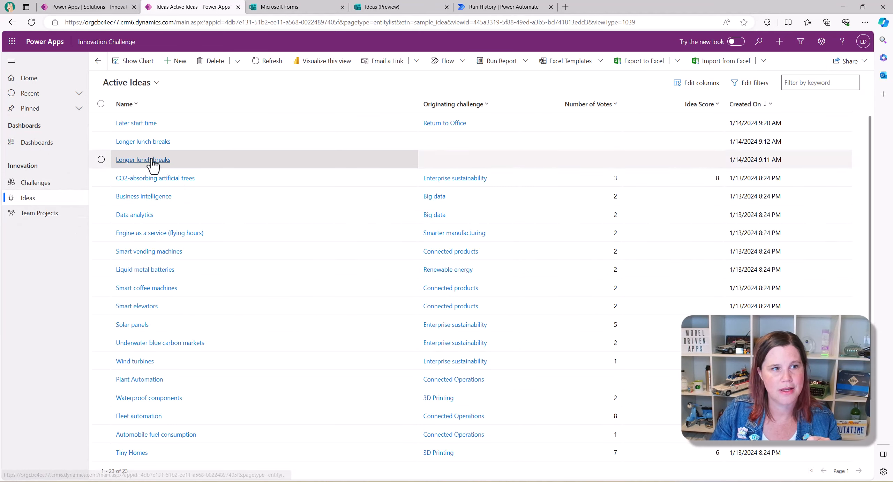
click(136, 129)
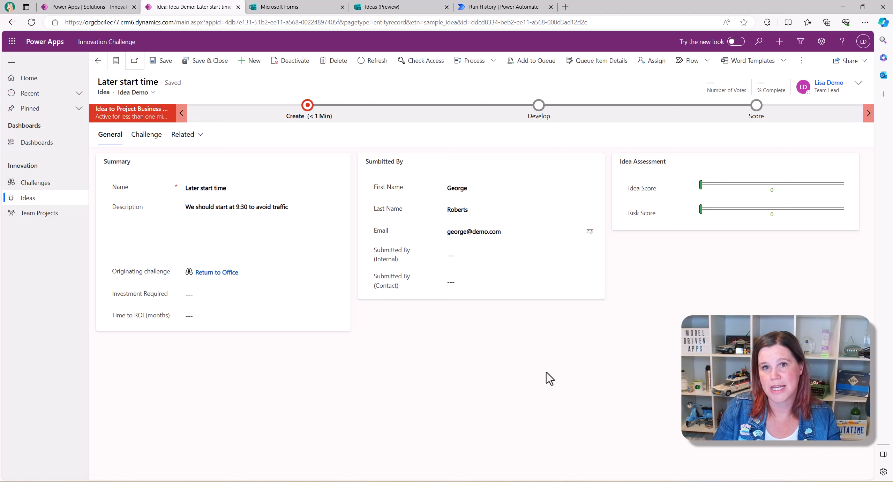
click(496, 7)
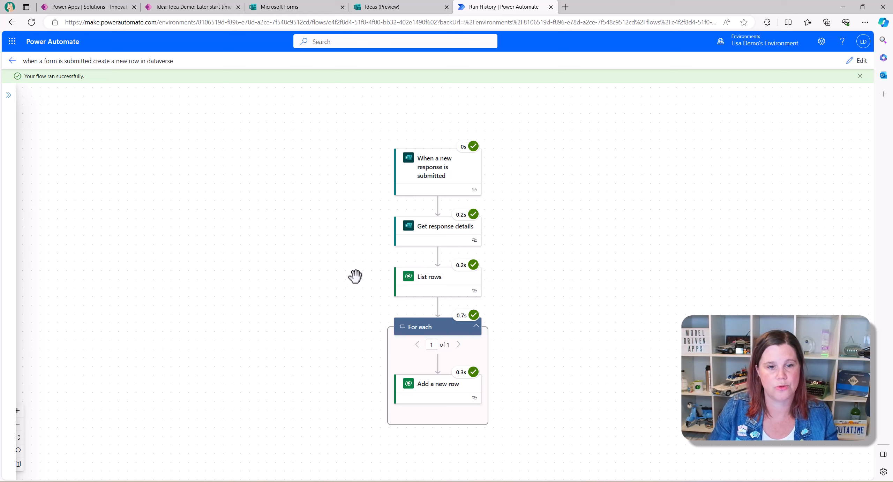
- Go back to the flow's details page and reopen the flow in the designer
click(12, 61)
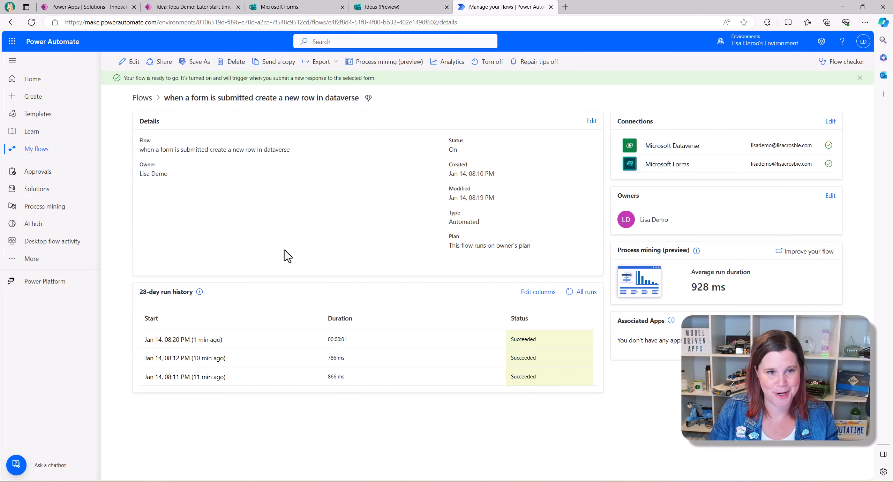
click(130, 62)
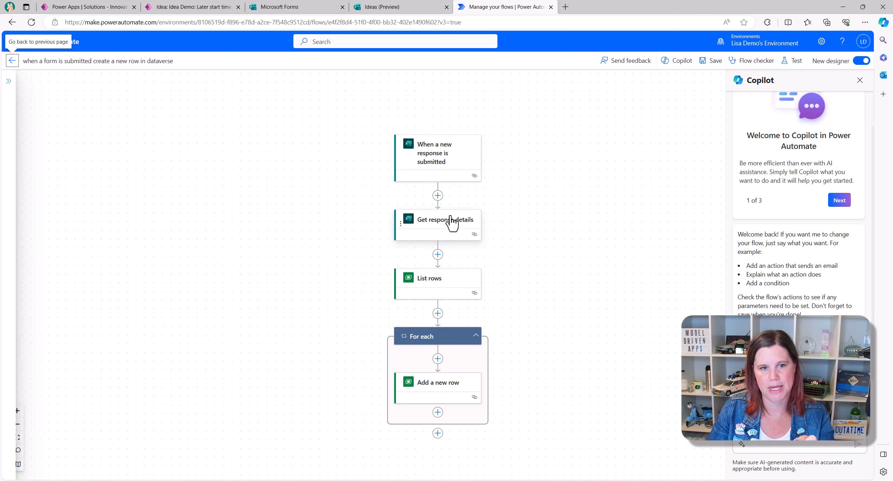
- Add a Dataverse 'Add a new row' step after Get response details that targets the Contacts table
click(436, 255)
click(433, 273)
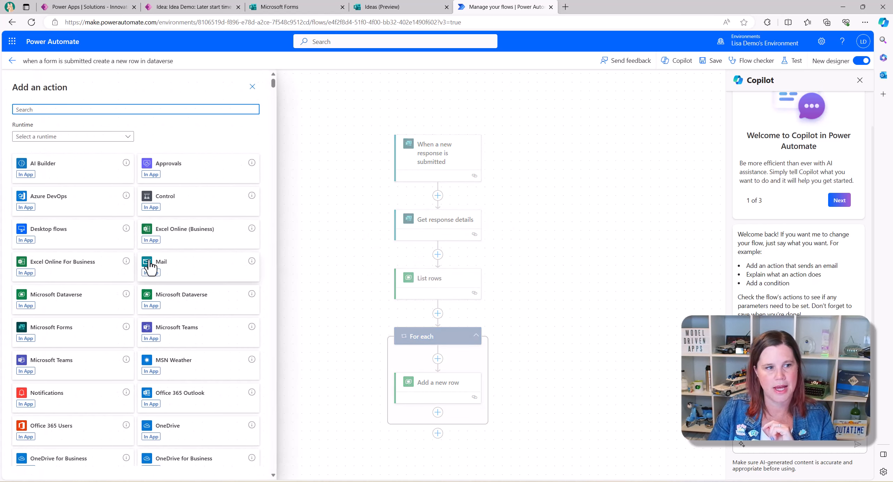
click(71, 307)
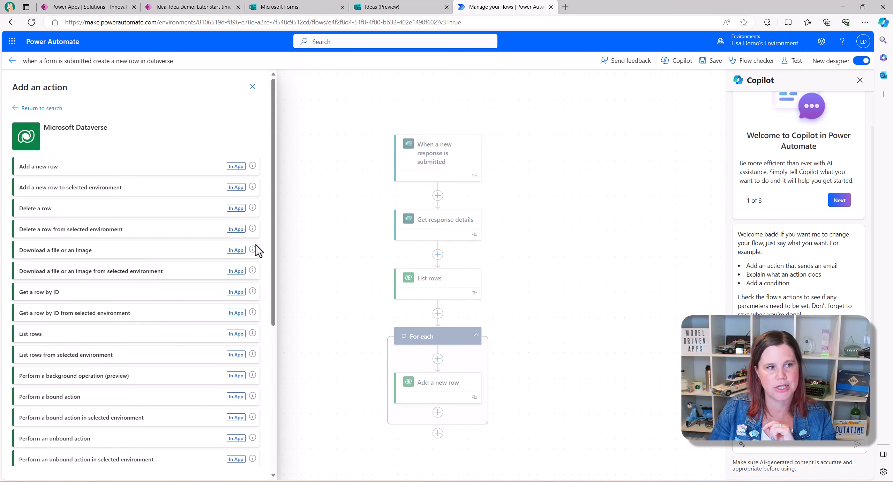
click(30, 174)
click(40, 143)
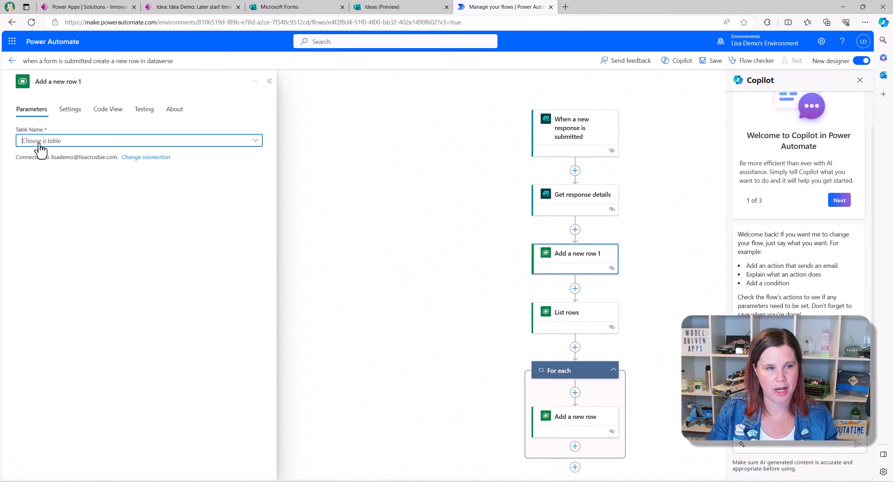
text(contsct)
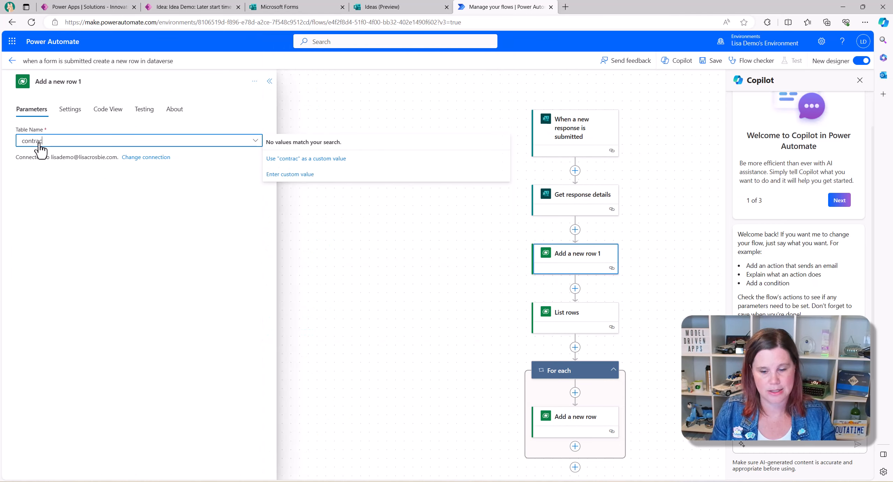
key(BackSpace)
key(BackSpace)
key(BackSpace)
text(ac)
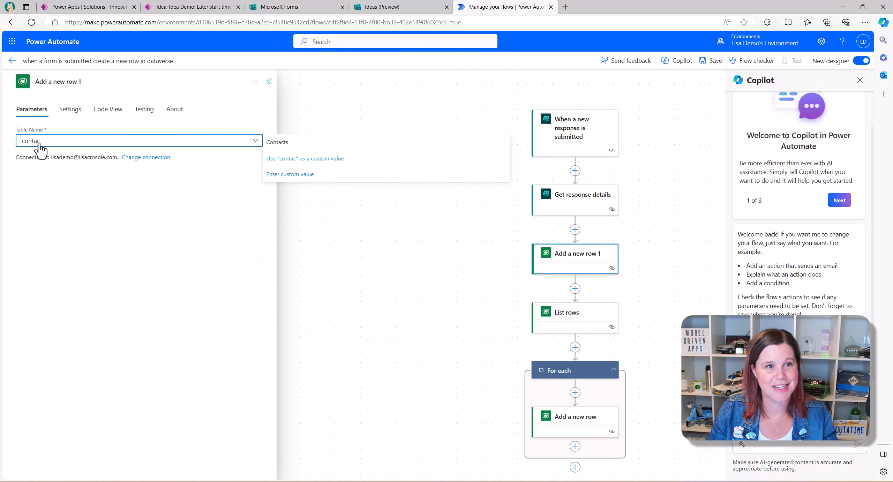
click(286, 142)
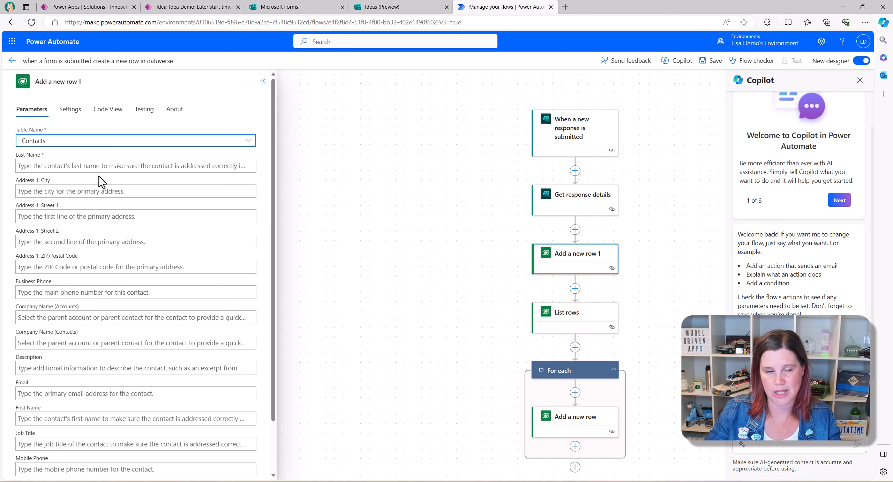
- Map Last Name, Email and First Name to the Your Last Name, Your email and Your First Name answers
click(94, 166)
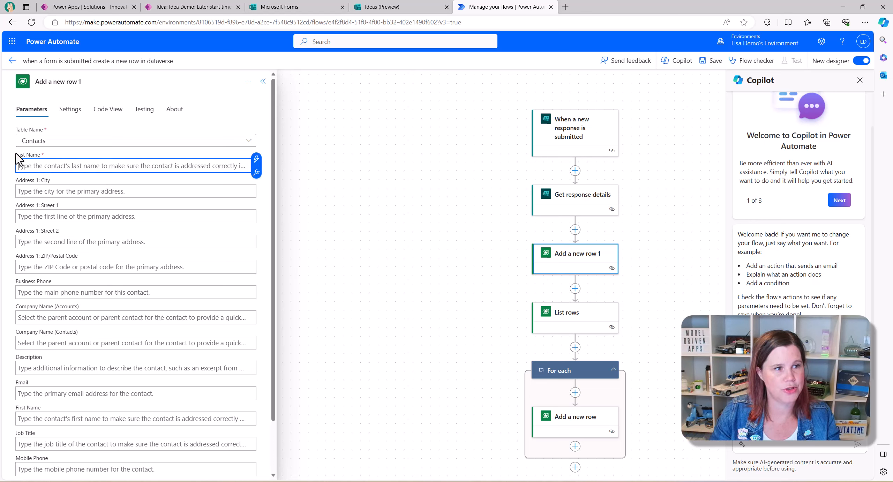
click(257, 159)
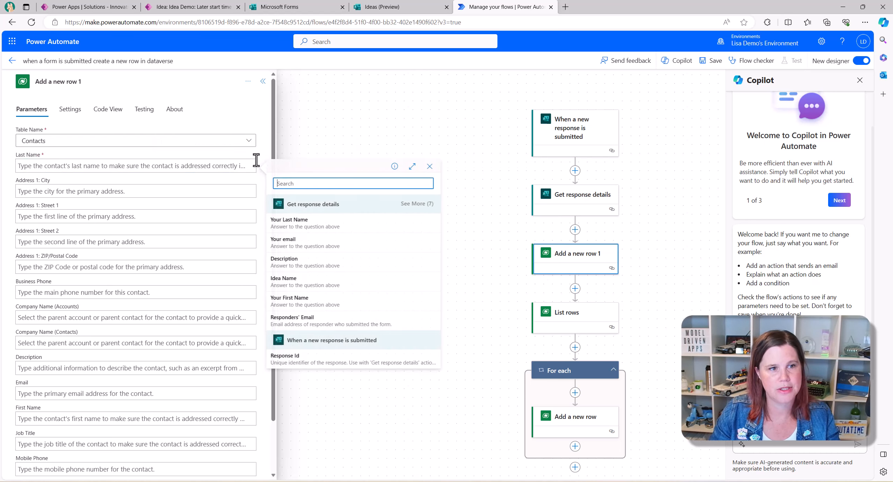
click(335, 224)
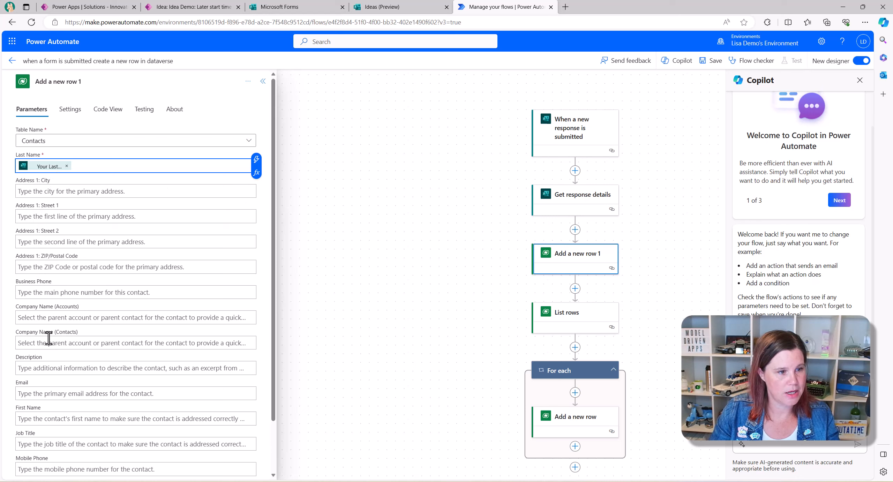
click(51, 394)
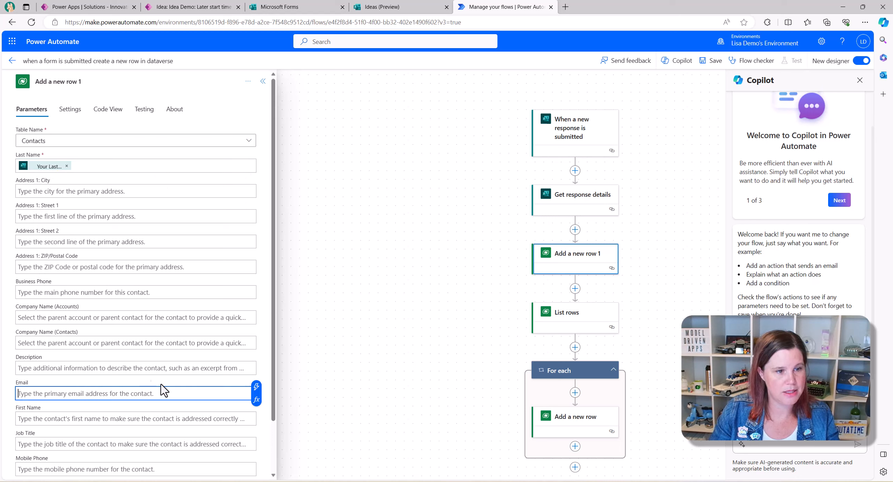
click(256, 387)
click(291, 358)
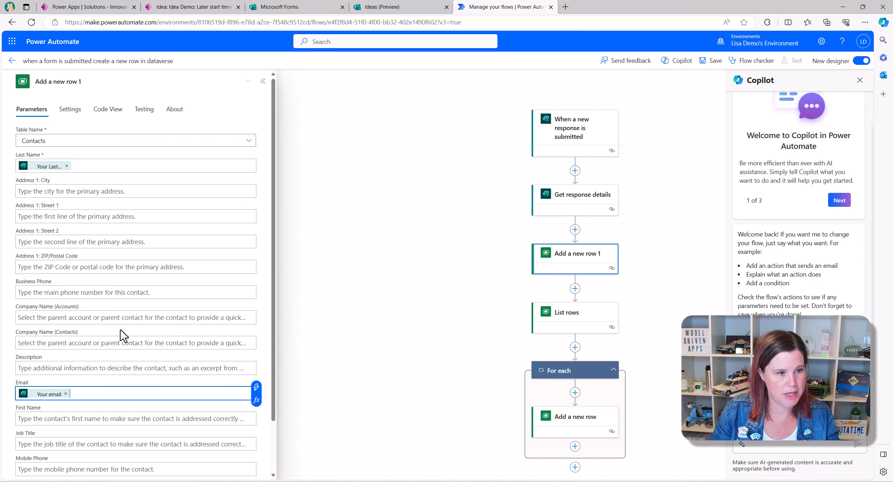
click(95, 420)
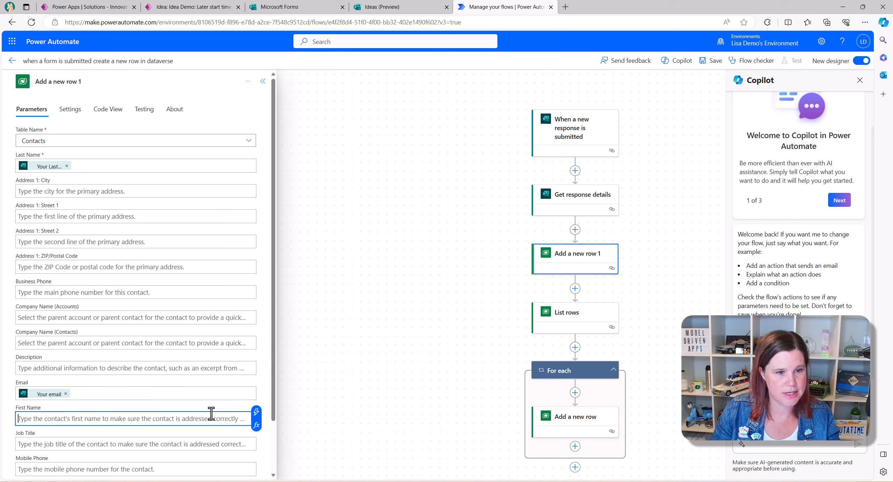
click(256, 411)
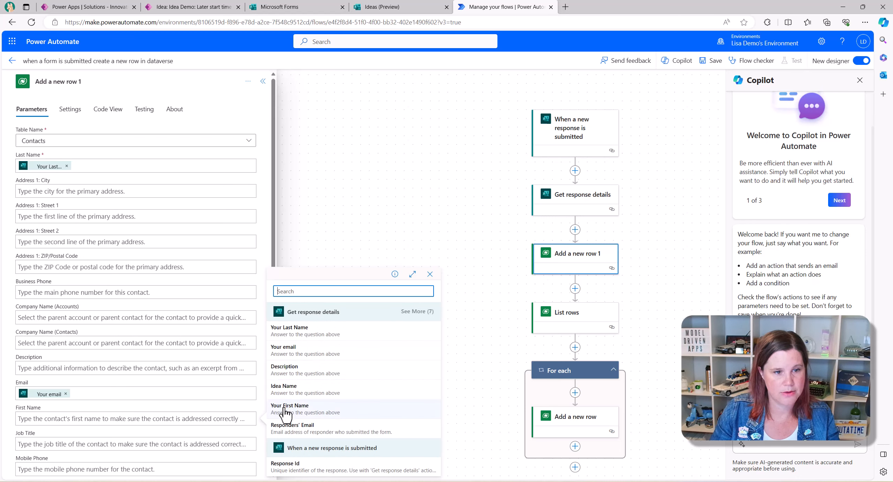
click(287, 408)
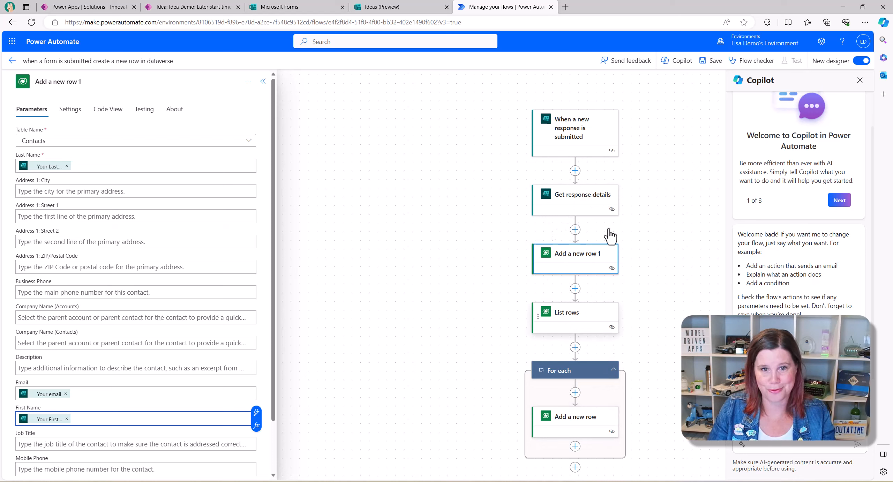
click(562, 254)
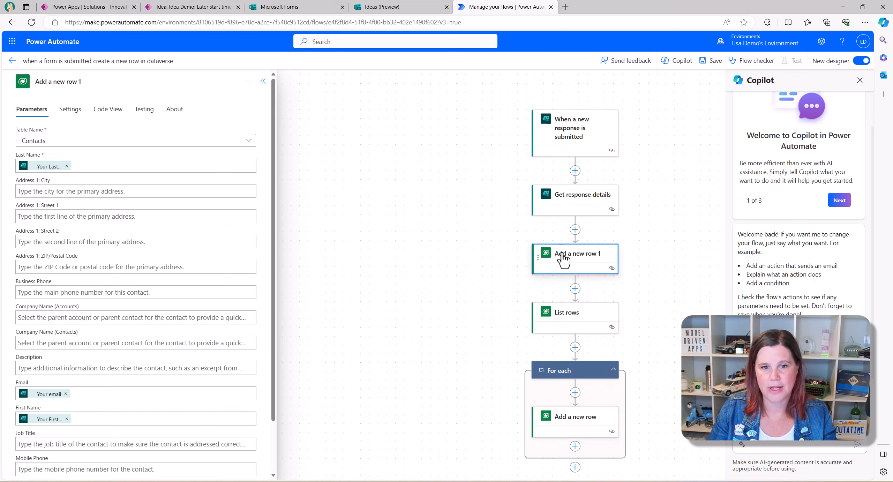
- Rename the new step to 'Add a Contact Row' and List rows to 'Find the Return to Office Challenge'
drag(80, 84, 27, 86)
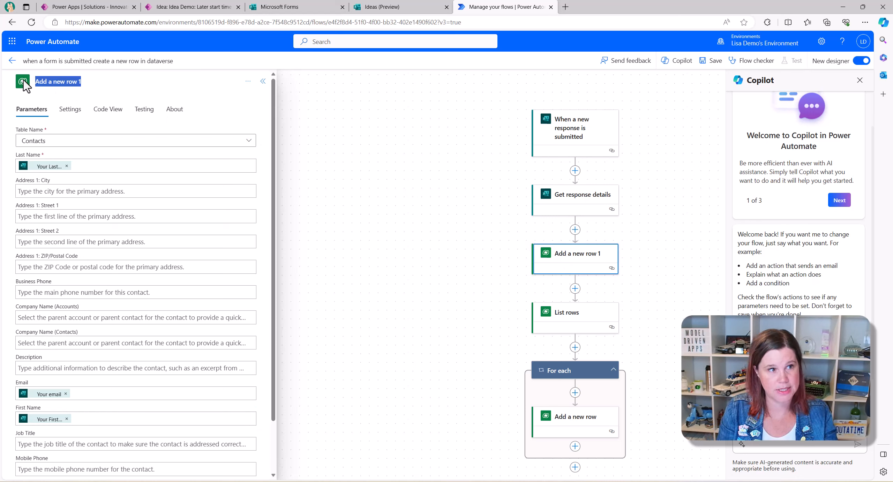
text(Ad)
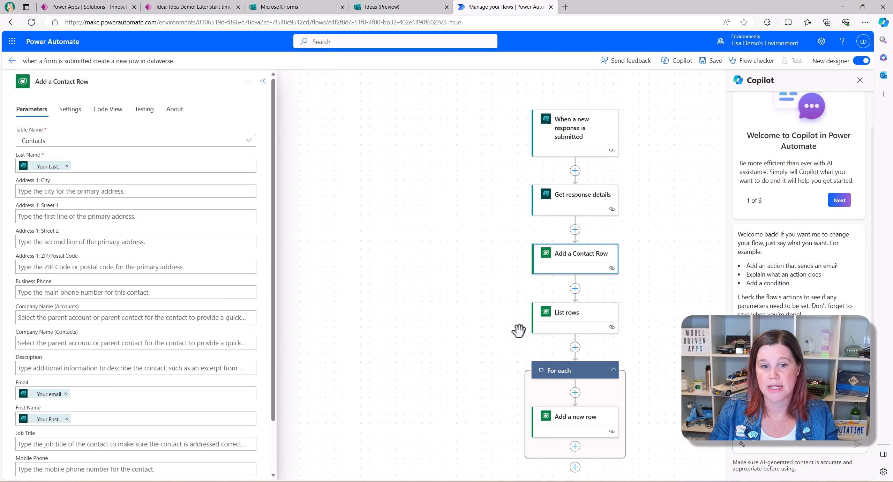
click(557, 315)
click(59, 83)
drag(59, 82, 28, 88)
text(Find the)
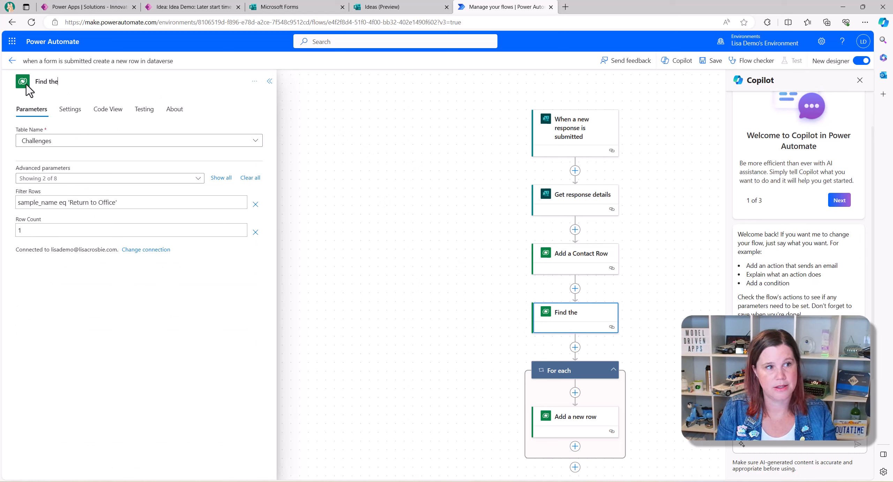
text( Return to Of)
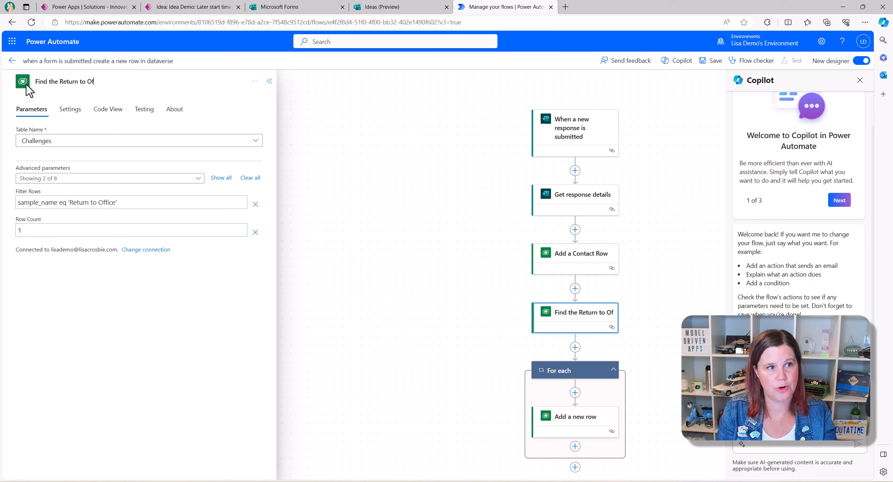
text(fice Chal)
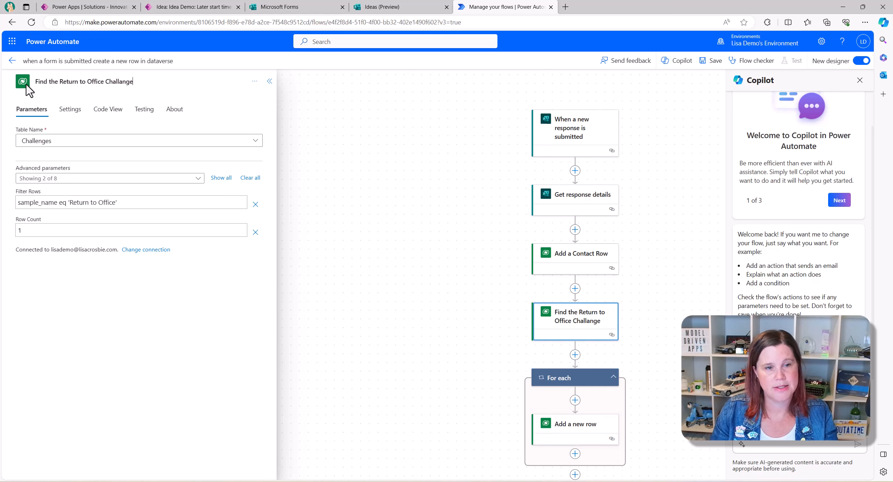
text(lenge)
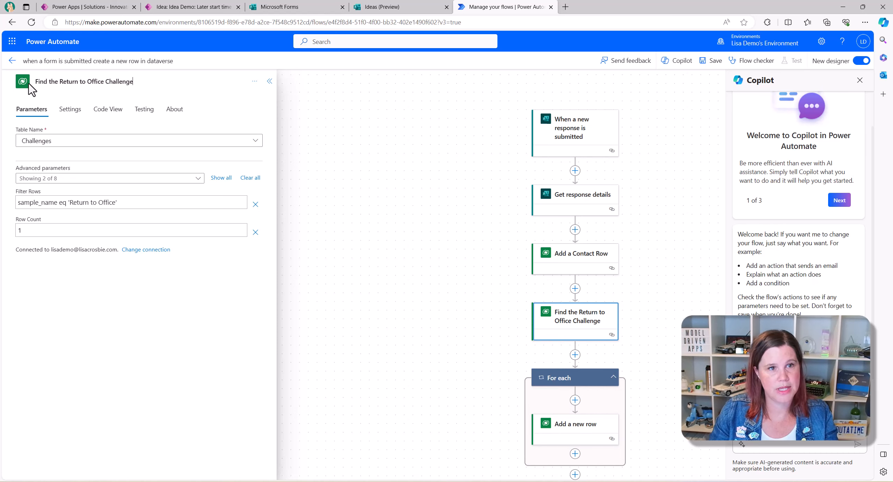
- Rename the add-row step inside the loop to 'Add an Idea Row'
click(553, 414)
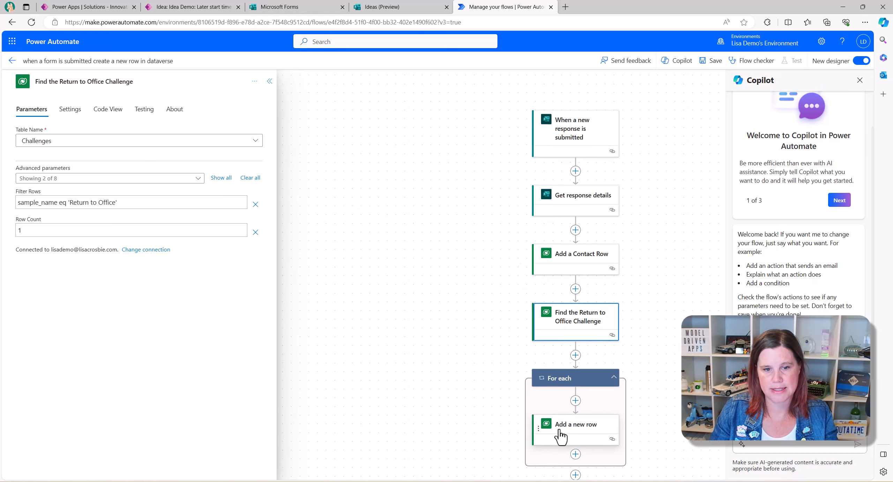
click(72, 82)
drag(78, 82, 31, 77)
text(C)
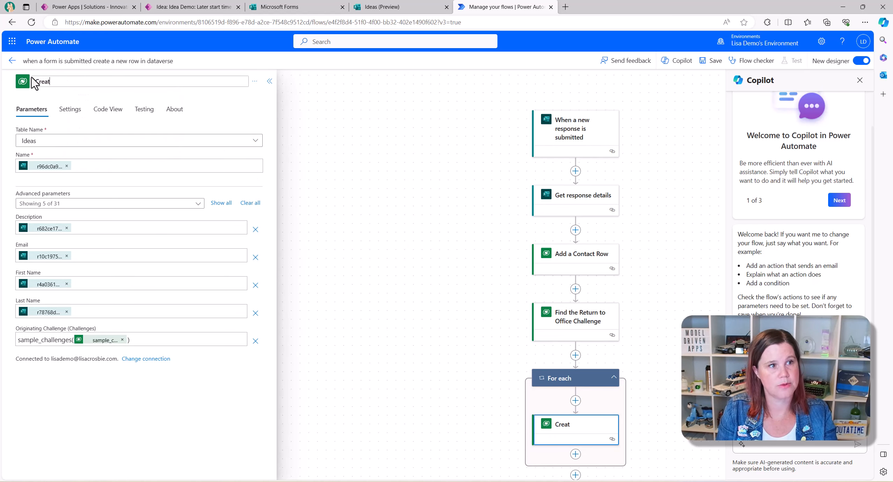
key(BackSpace)
text(Add a)
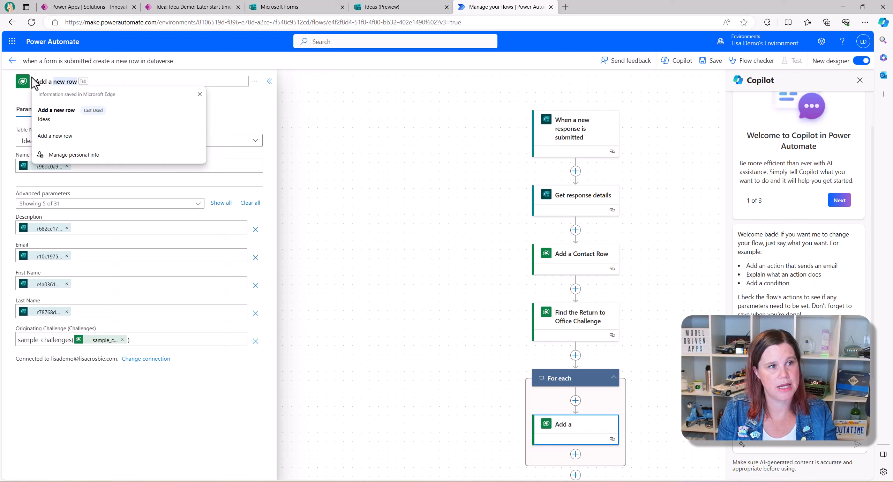
key(BackSpace)
text(n Idea Row)
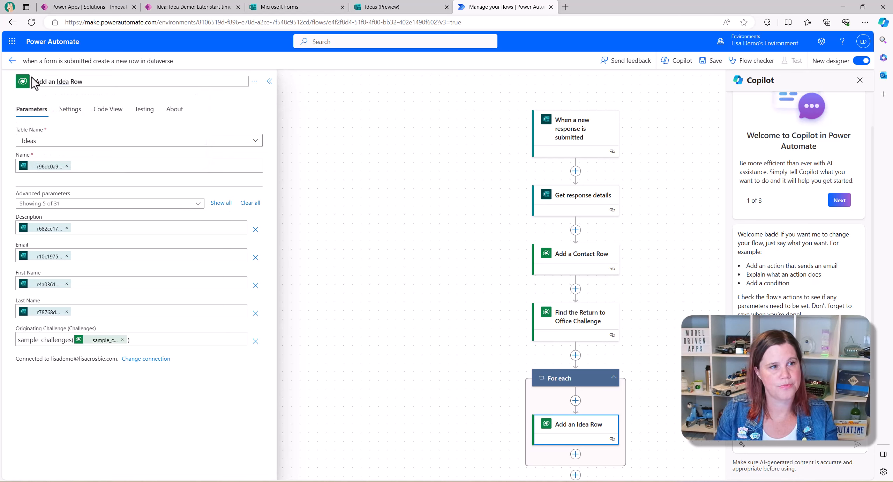
click(342, 140)
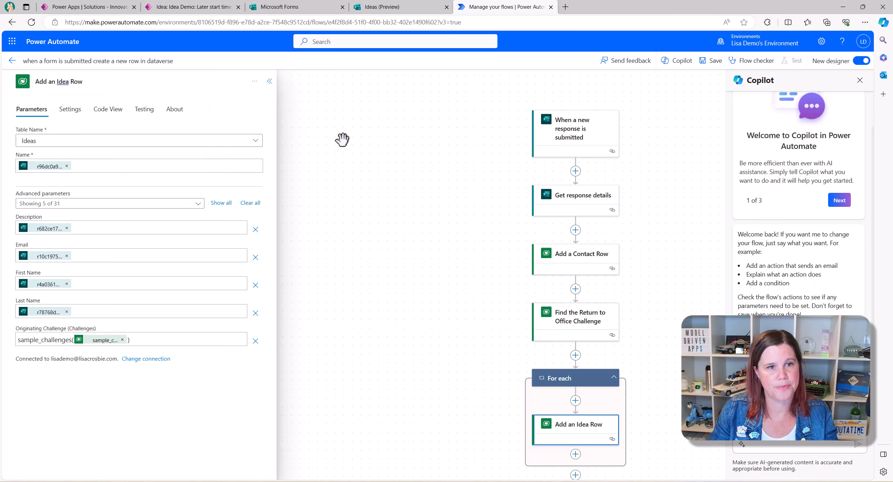
- Show the form answers available for Add a Contact Row's Address 1: Street 2 field
click(572, 266)
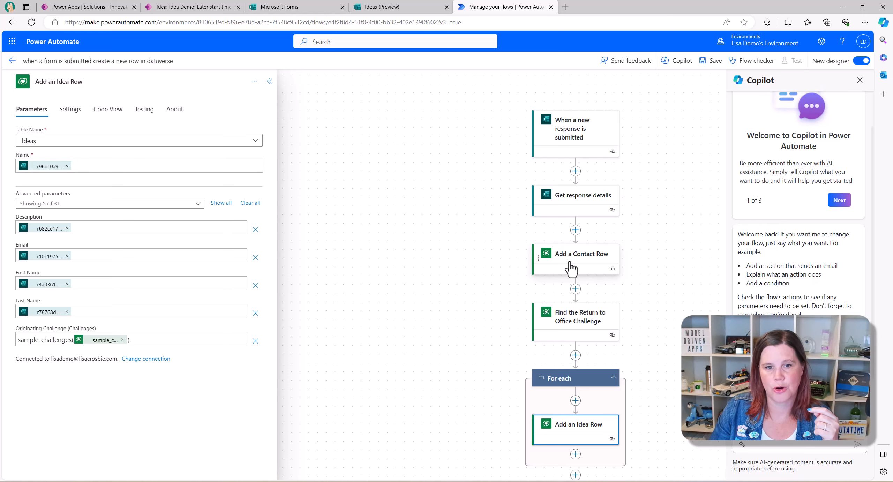
click(91, 244)
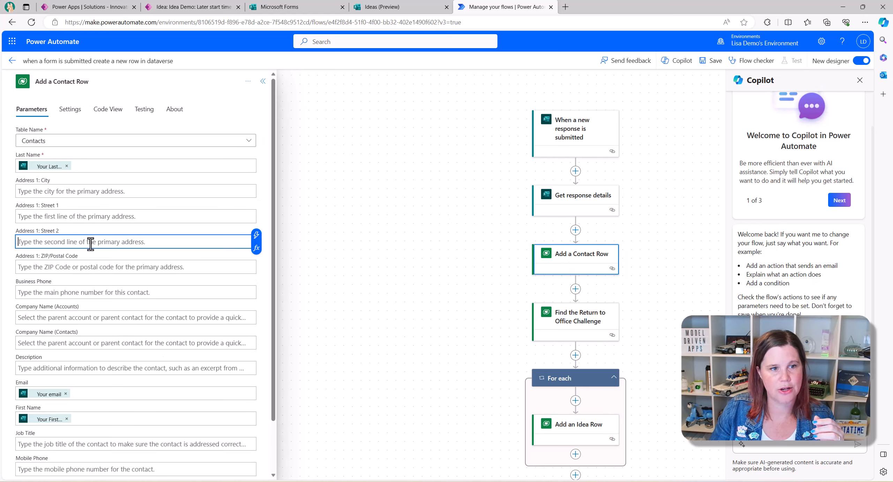
click(258, 237)
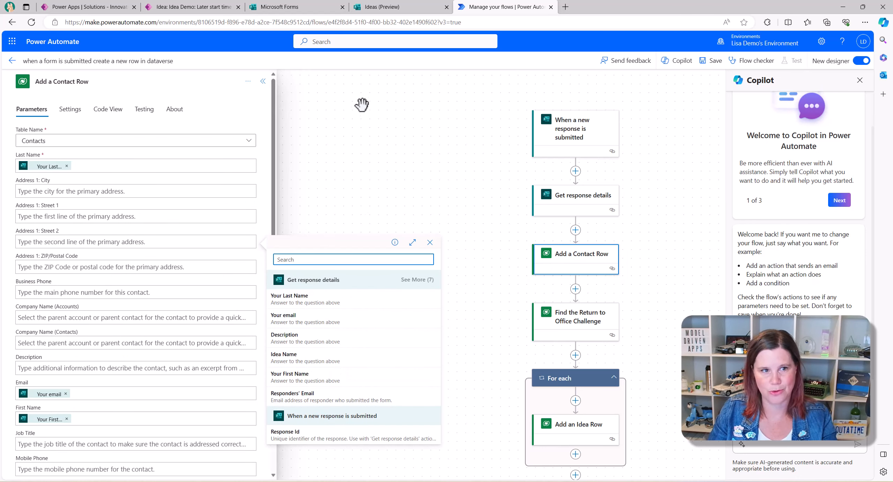
- Leave Street 2 empty, select Add an Idea Row, and check the earlier test's Idea record
click(430, 242)
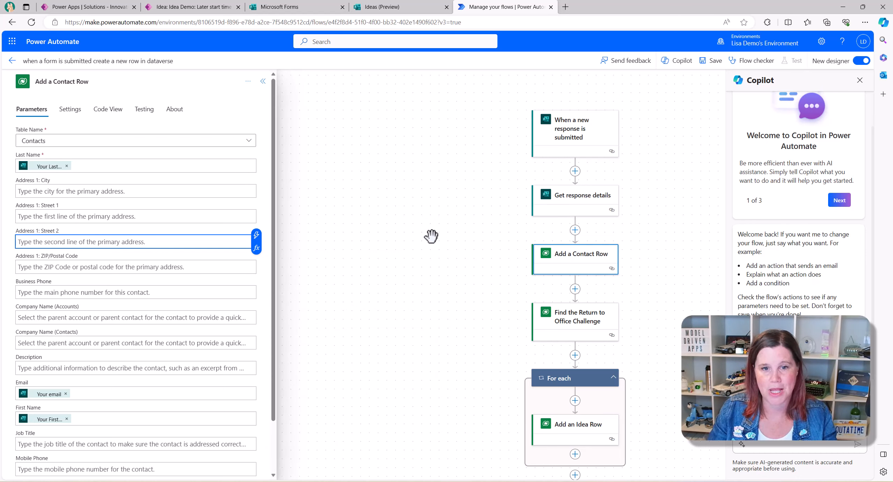
click(581, 260)
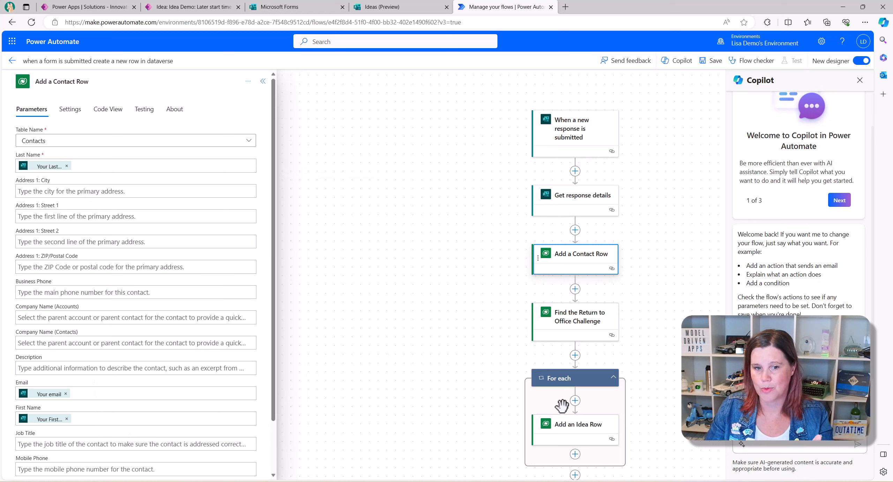
click(567, 434)
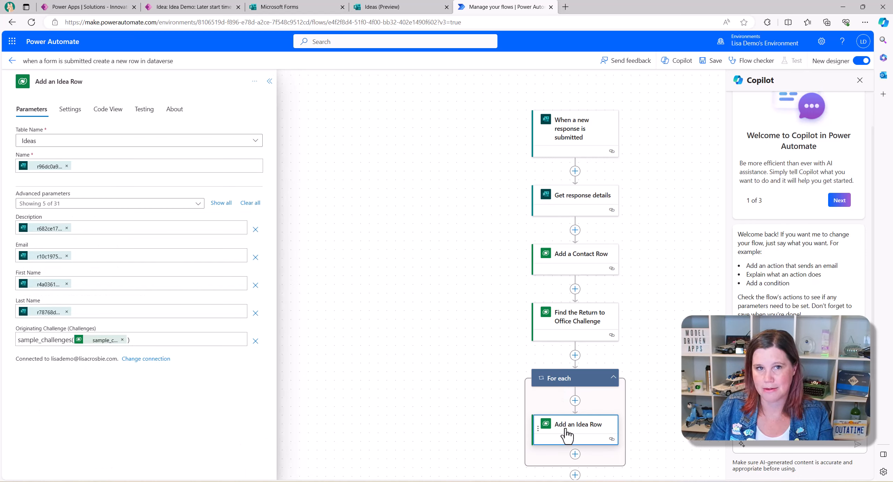
click(221, 10)
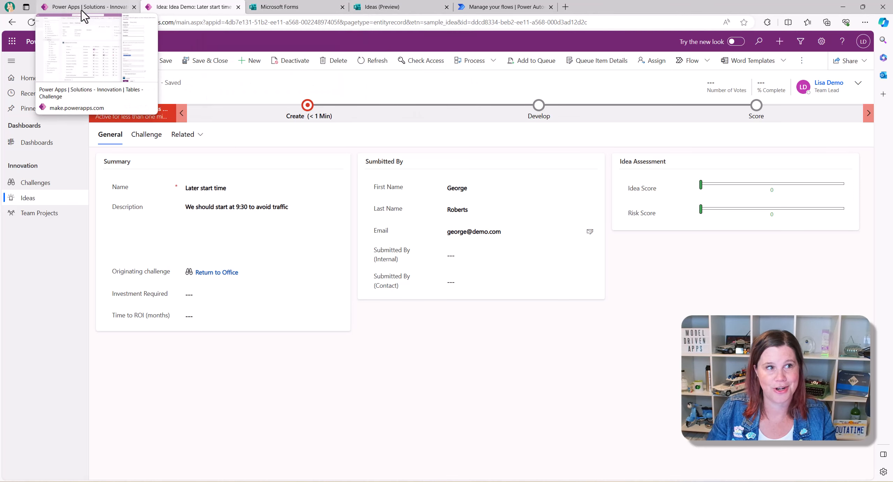
click(523, 11)
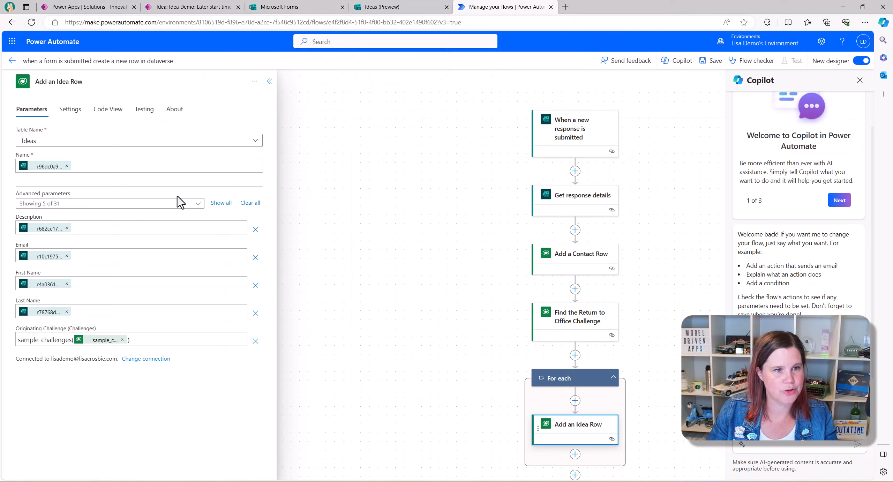
- Add the Submitted By (Contact) parameter from the Idea step's advanced parameters
click(197, 203)
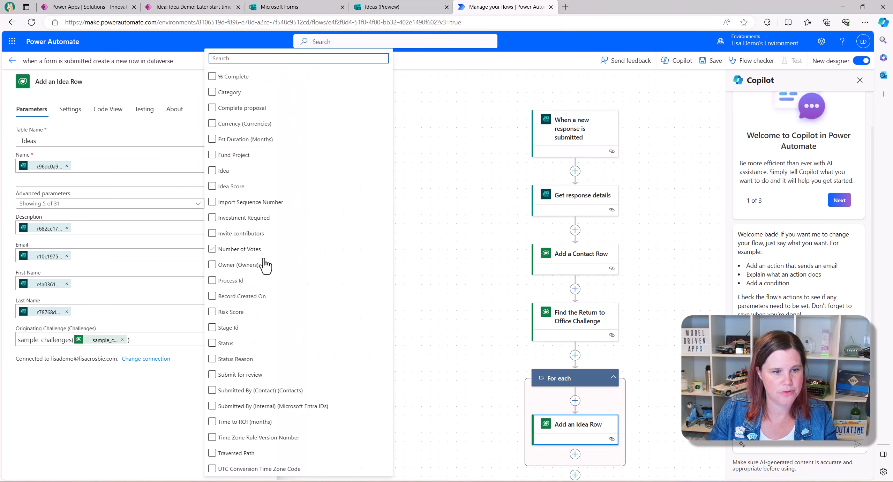
click(244, 391)
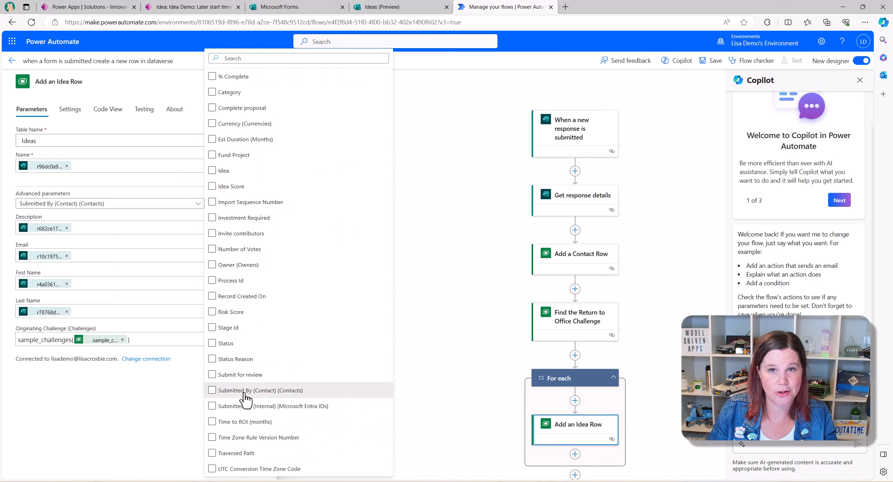
click(157, 408)
- Fill Submitted By (Contact) with the Contact value from Add a Contact Row, searching 'contact'
click(66, 366)
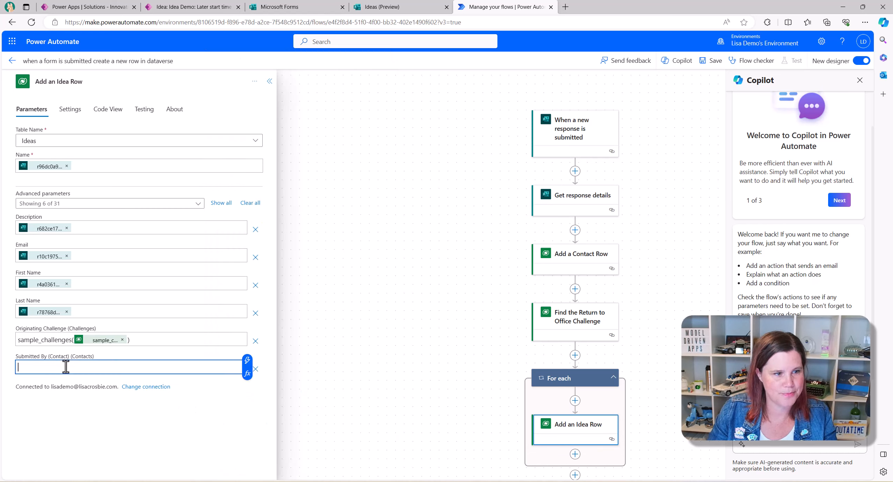
click(249, 366)
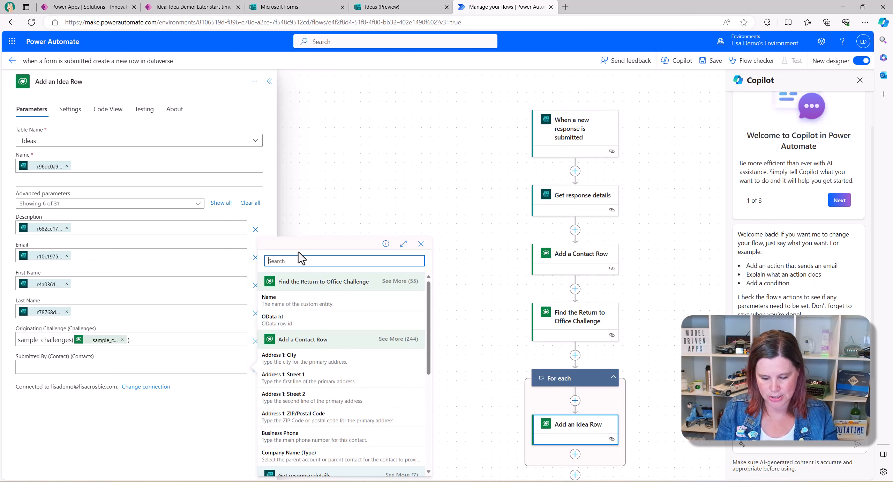
text(contact)
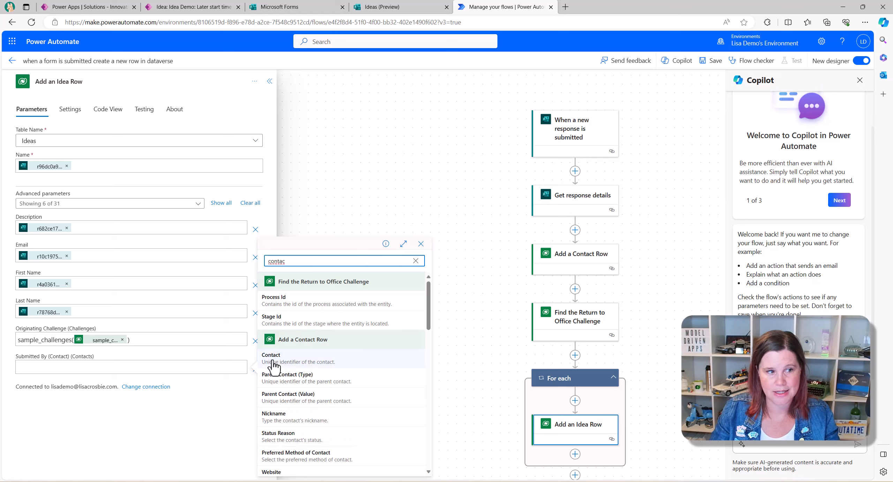
click(273, 366)
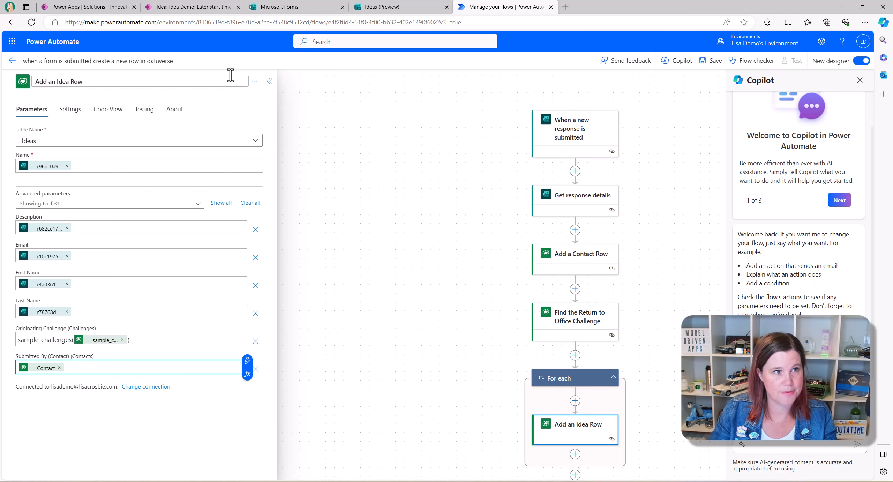
- In Power Apps, open the Contact table's properties with Advanced options showing its logical name
click(100, 11)
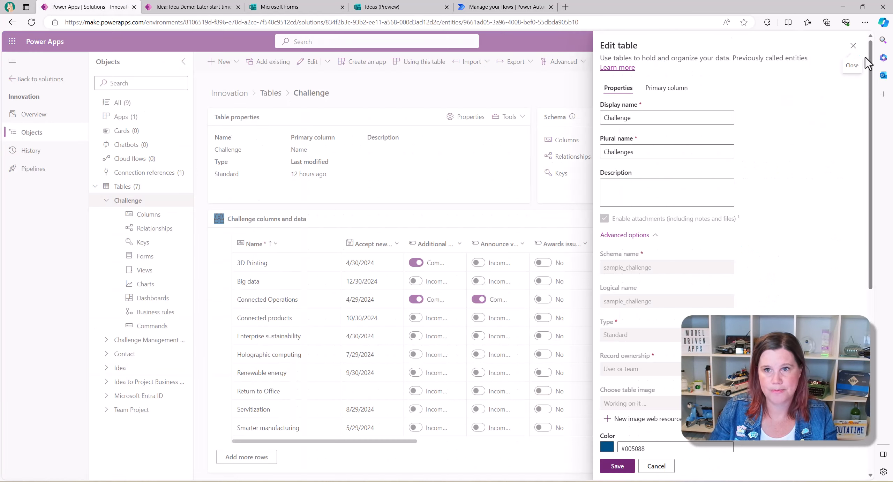
click(858, 48)
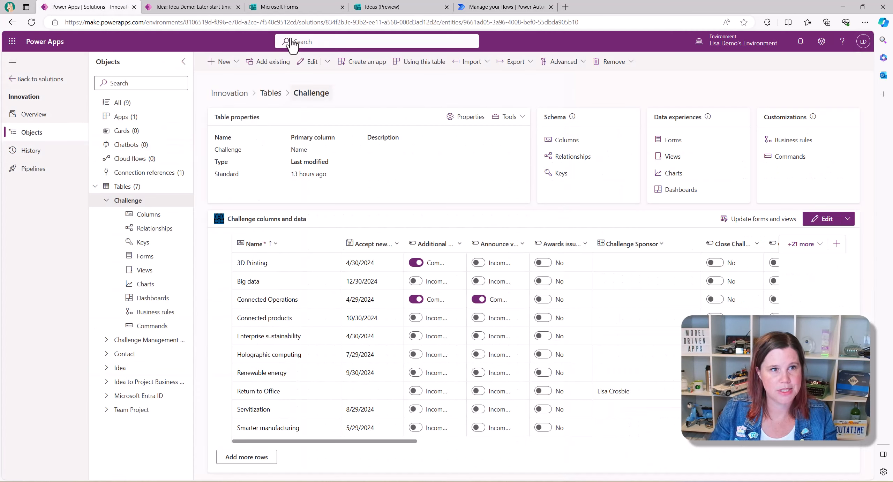
click(13, 80)
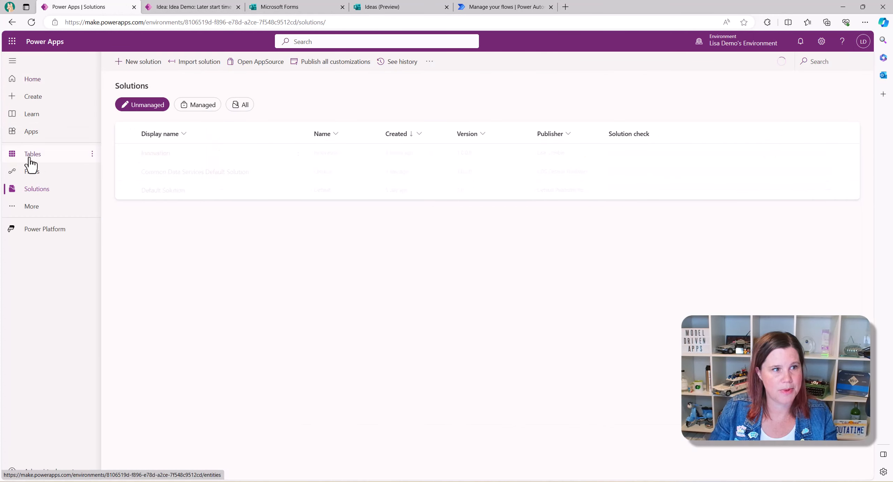
click(33, 153)
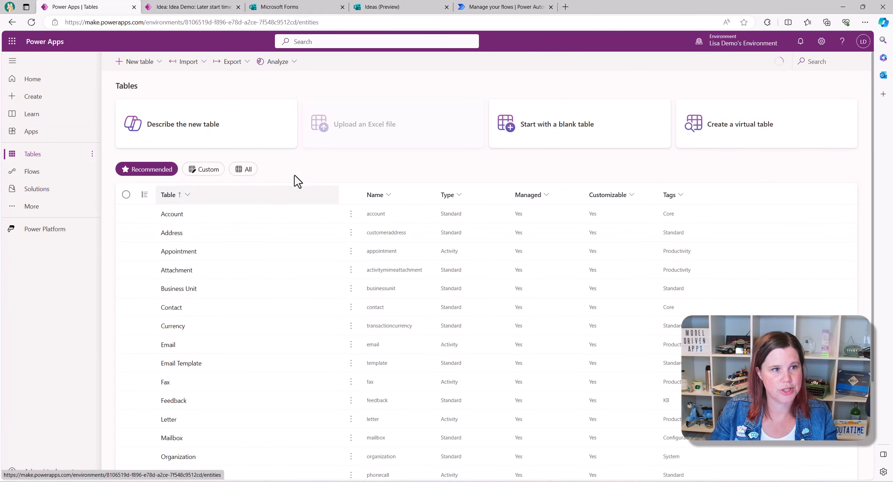
click(171, 308)
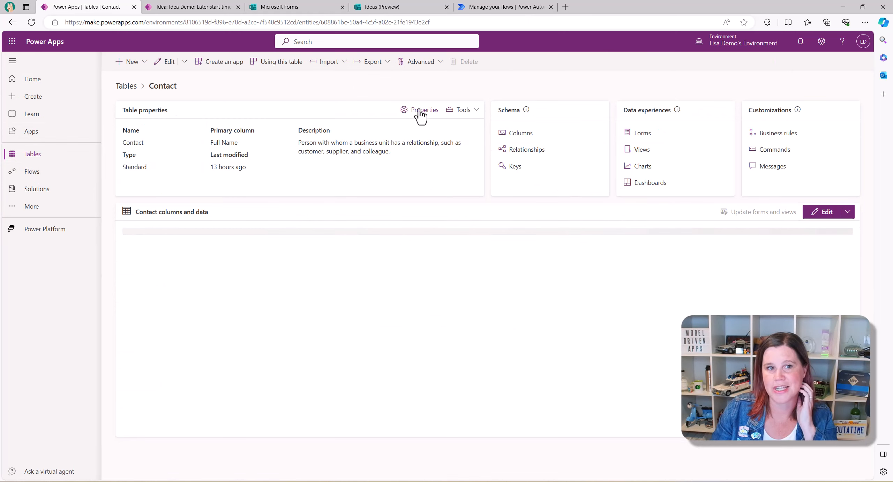
click(421, 110)
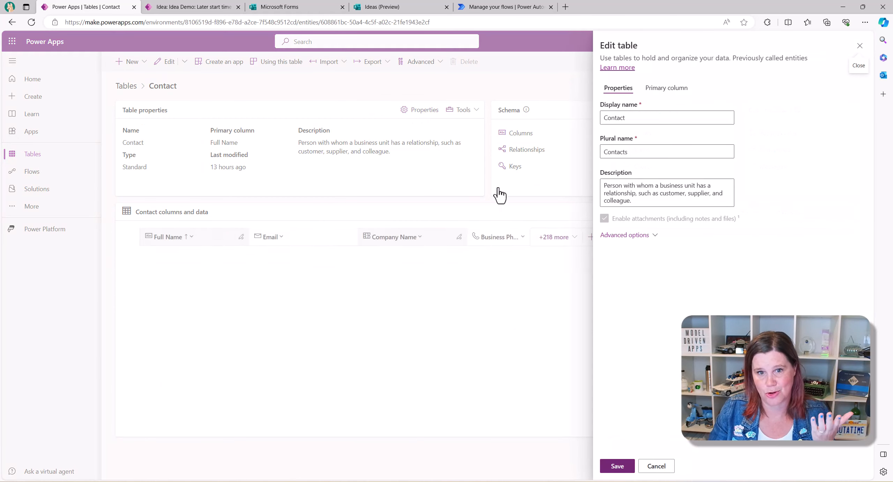
click(639, 235)
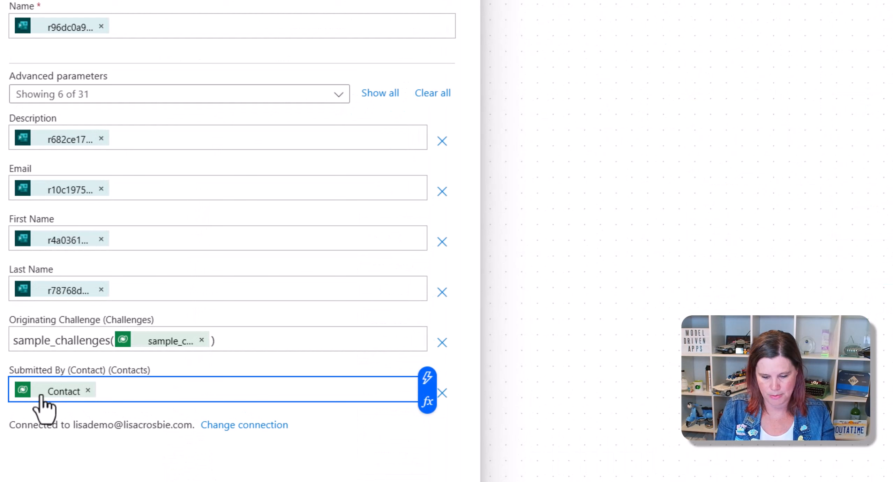
- Set Submitted By (Contact) to contacts(Contact) and save the flow
text(contact)
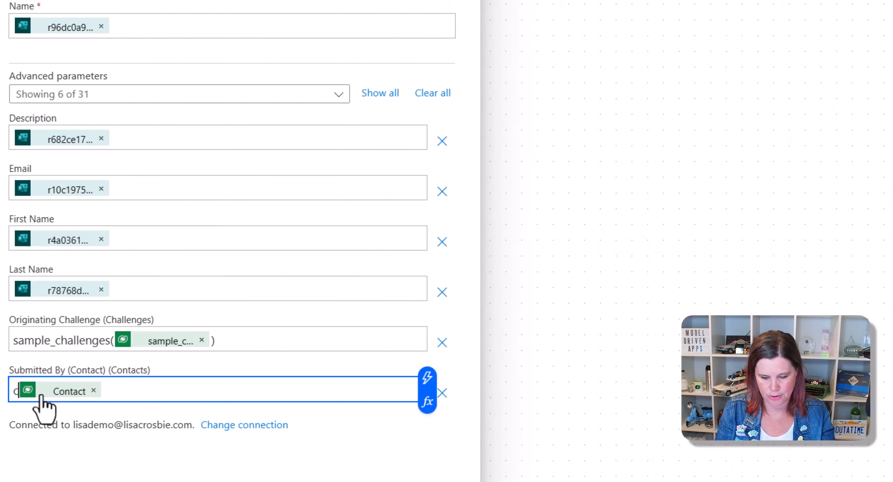
text(s)
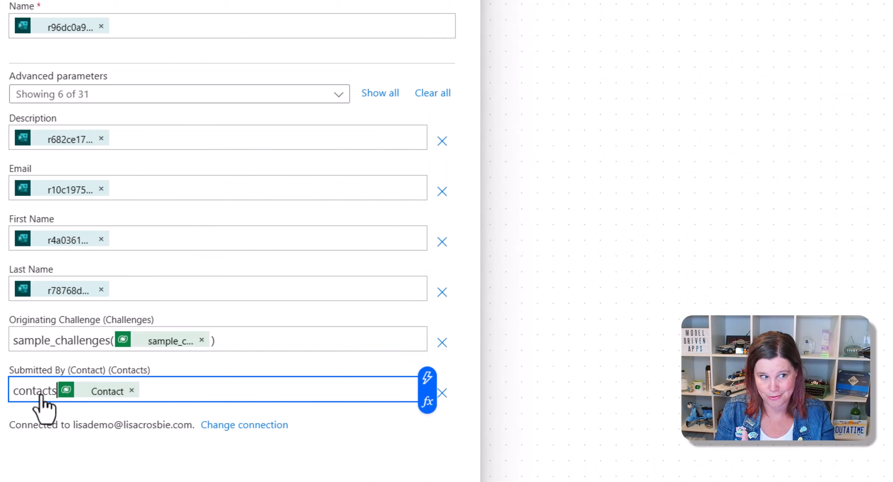
text(()
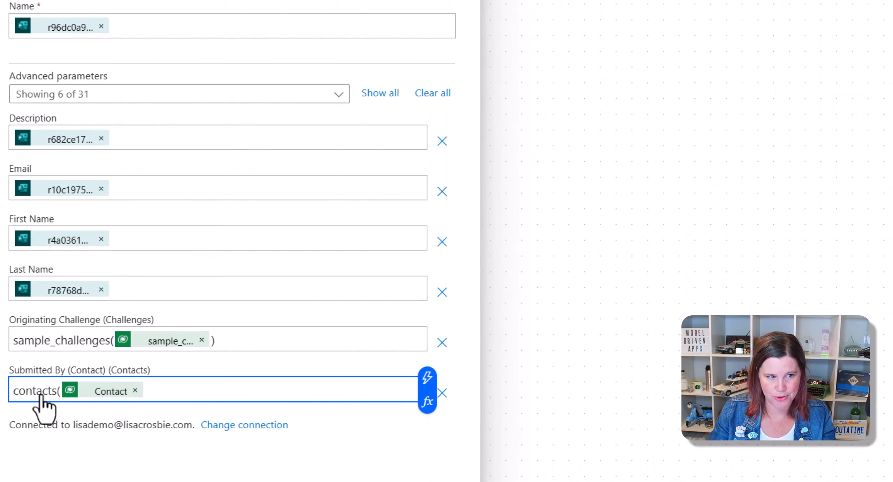
click(218, 393)
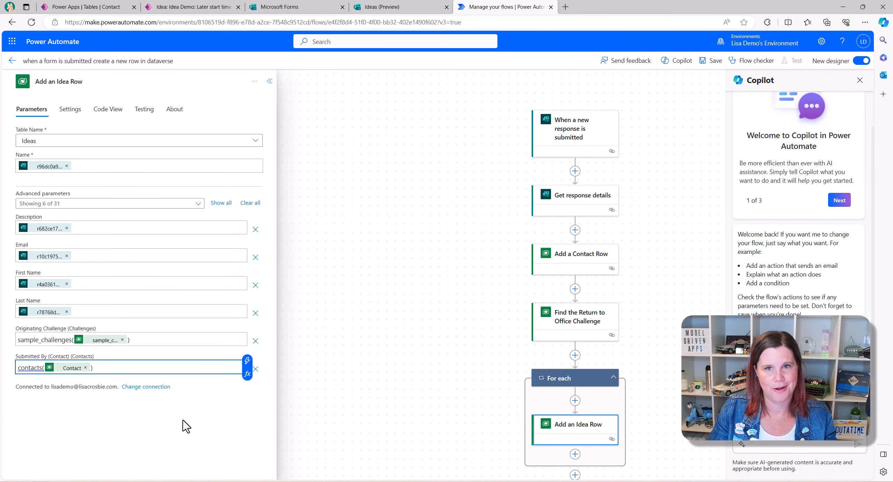
click(710, 62)
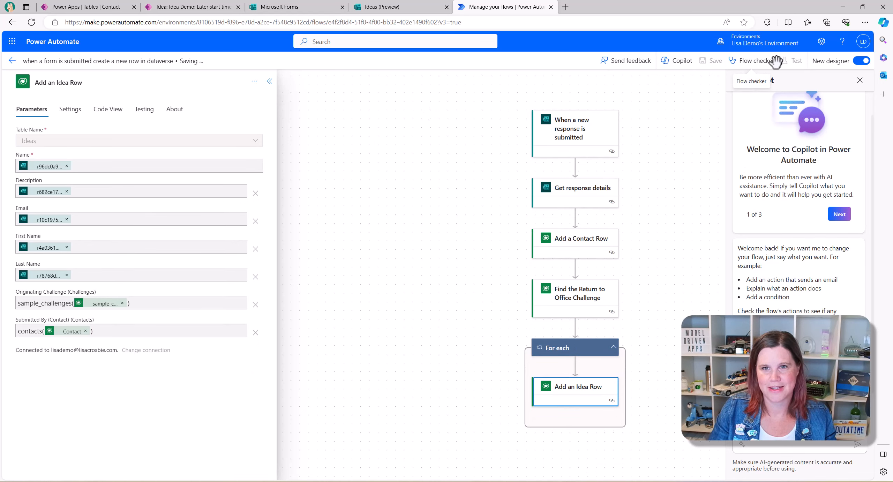
- Test the flow with the latest successful recent trigger, then view the Later start time idea
click(789, 62)
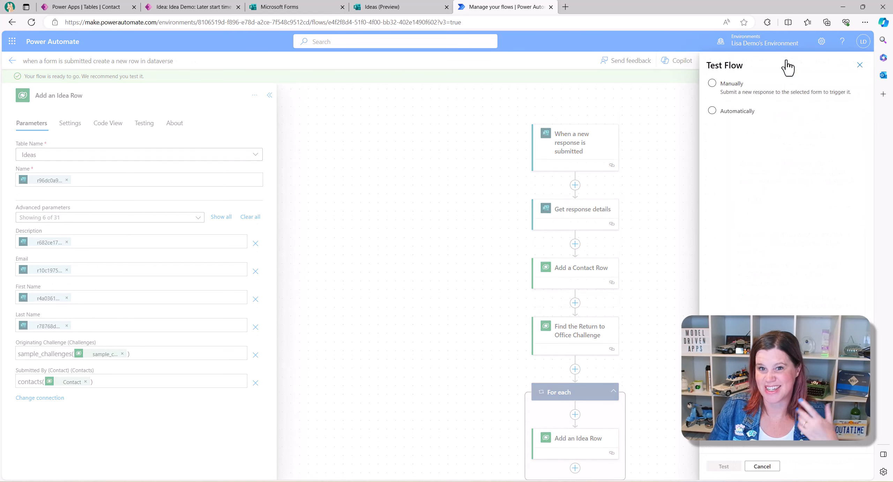
click(731, 116)
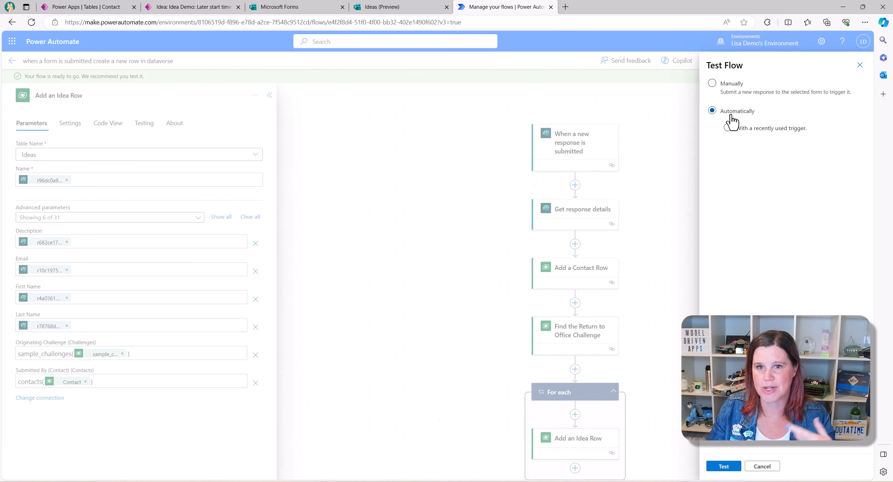
click(728, 130)
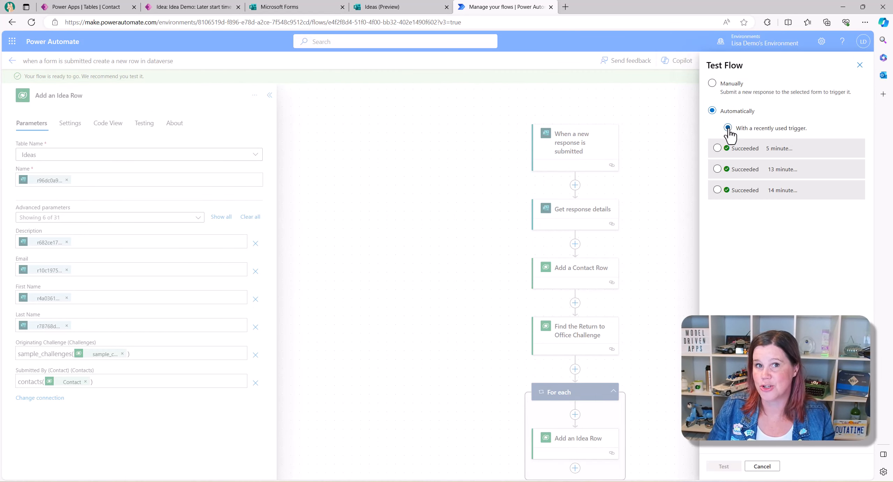
click(718, 148)
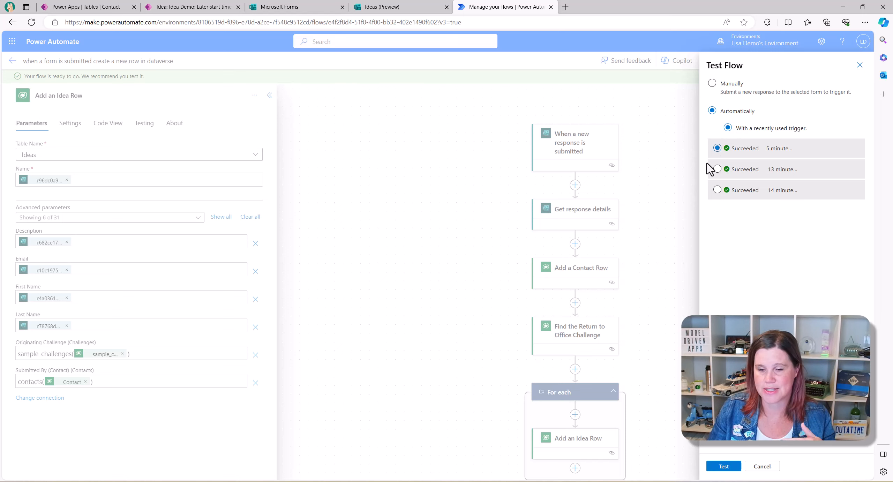
click(673, 239)
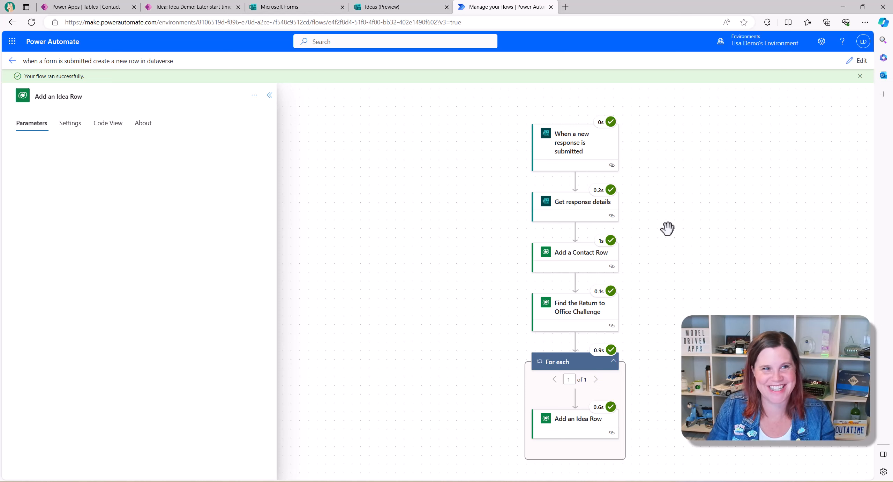
click(155, 7)
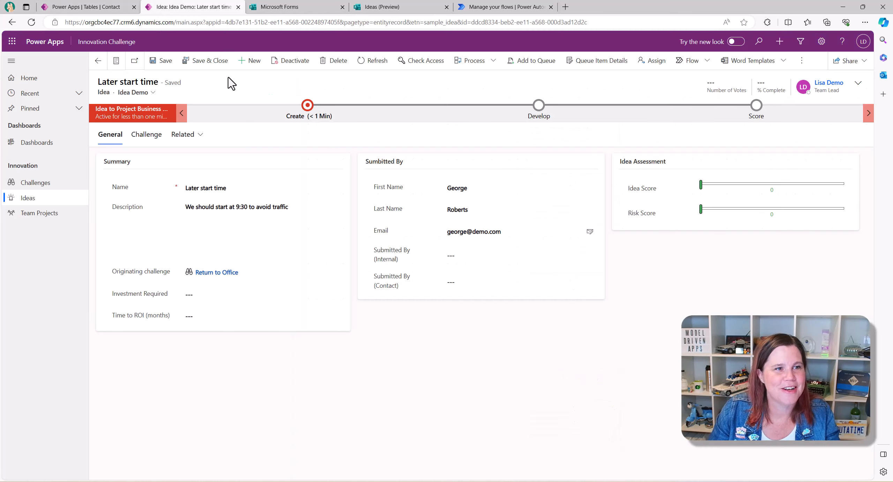
- Open the newest Later start time idea from Ideas, then its Submitted By contact record
click(28, 197)
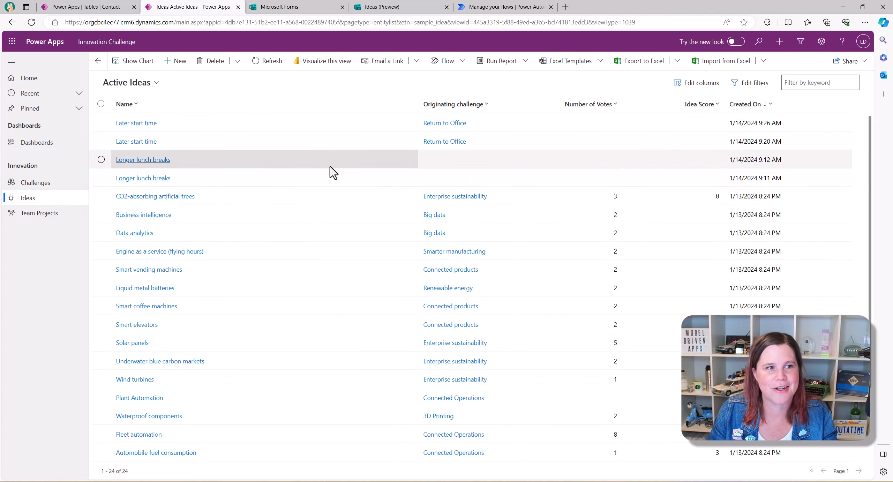
click(145, 124)
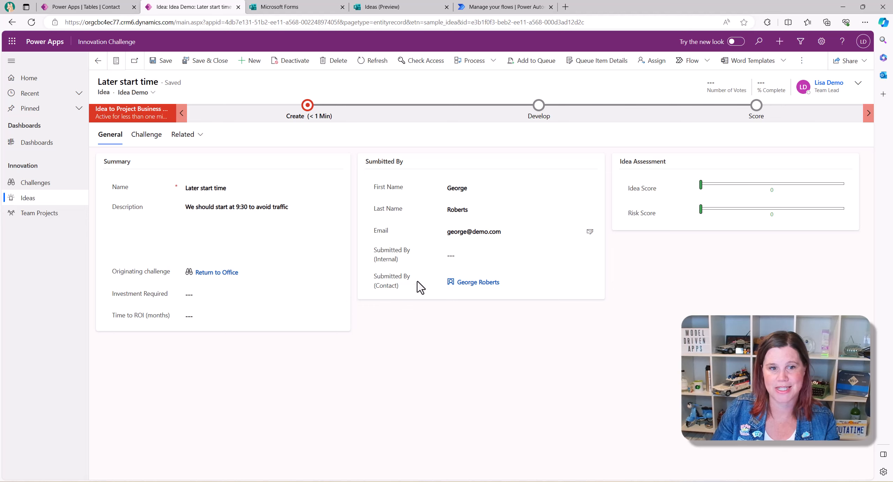
mouse_move(477, 285)
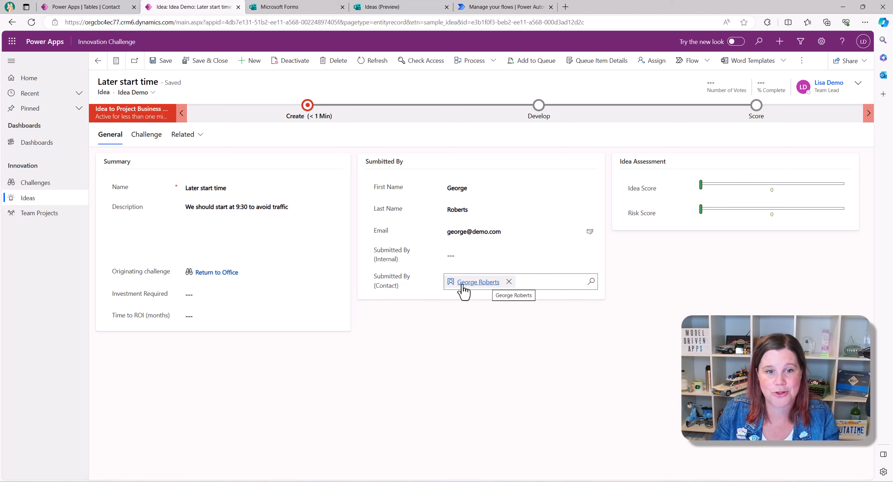
click(478, 282)
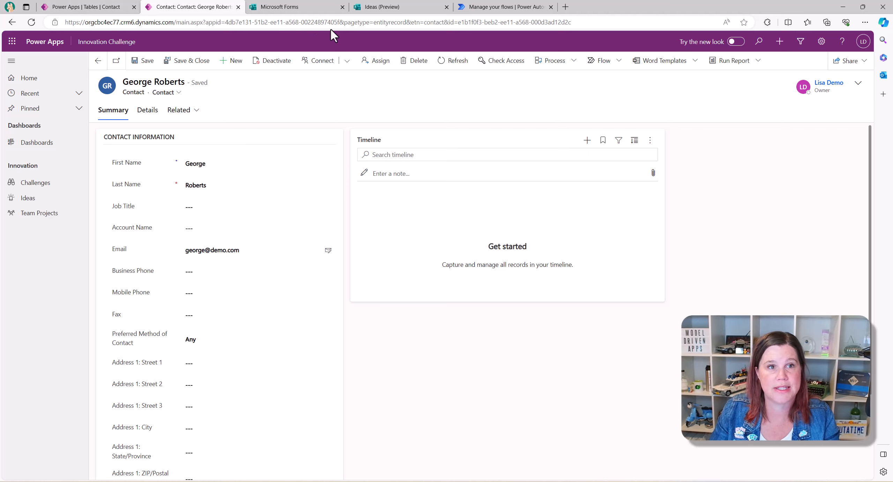
- Go back to editing the Ideas form and delete the Your First Name question
click(396, 8)
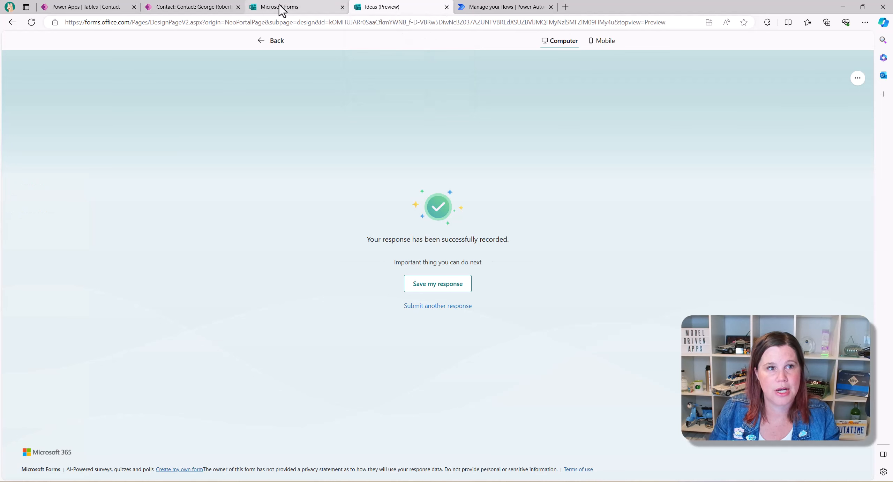
click(266, 41)
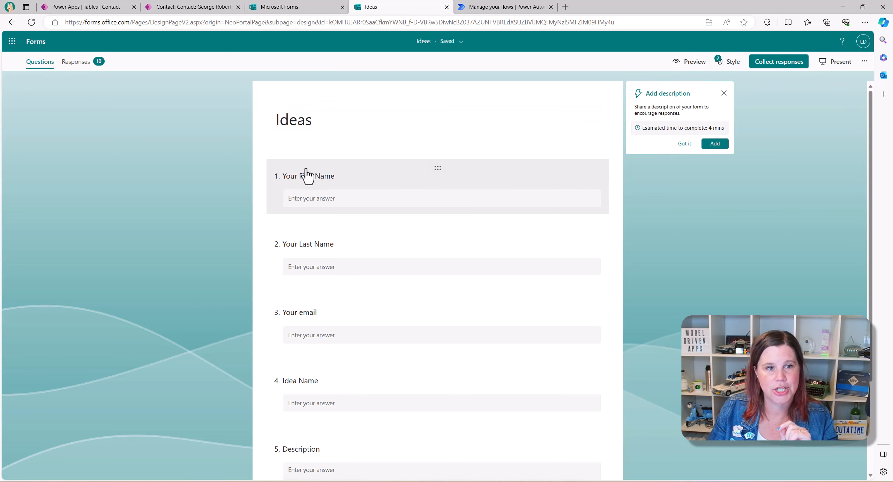
click(523, 179)
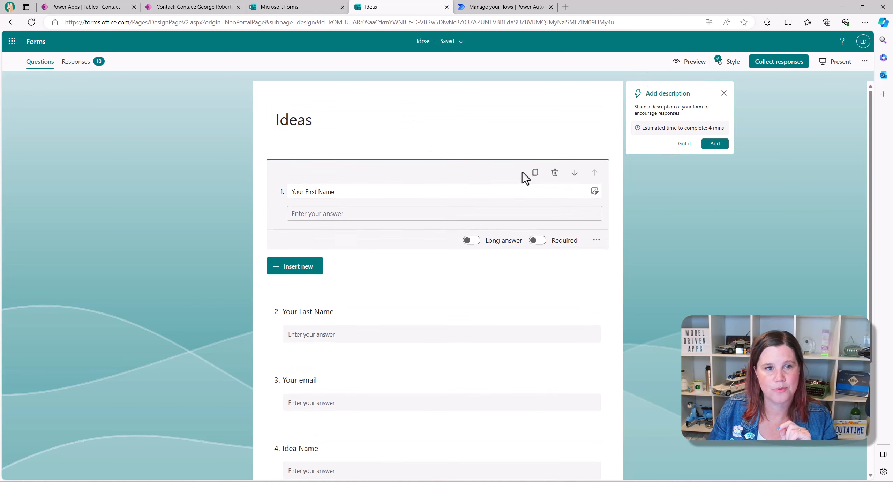
click(554, 175)
click(523, 223)
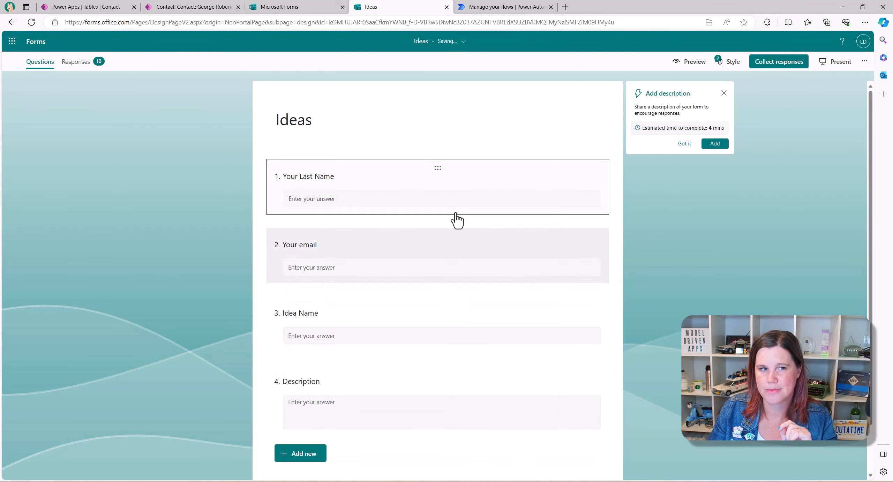
- Delete Your Last Name and Your email, leaving Idea Name and Description, then show Collect responses
click(475, 184)
click(555, 173)
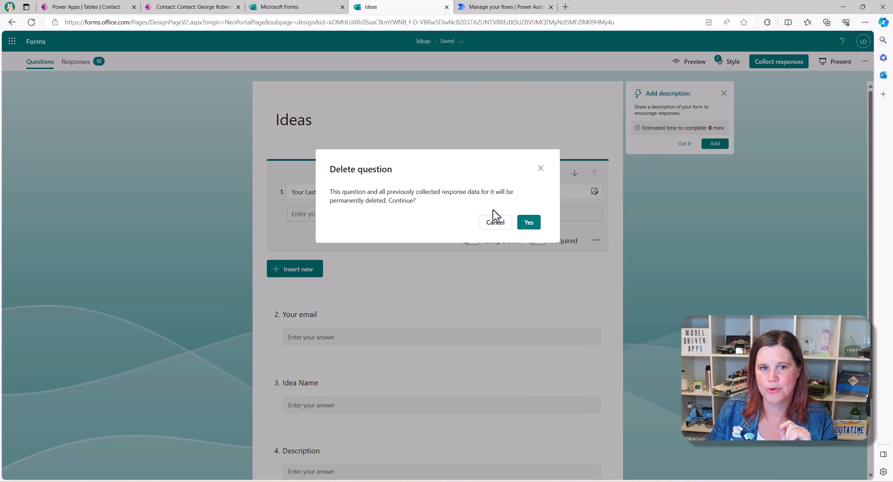
click(526, 222)
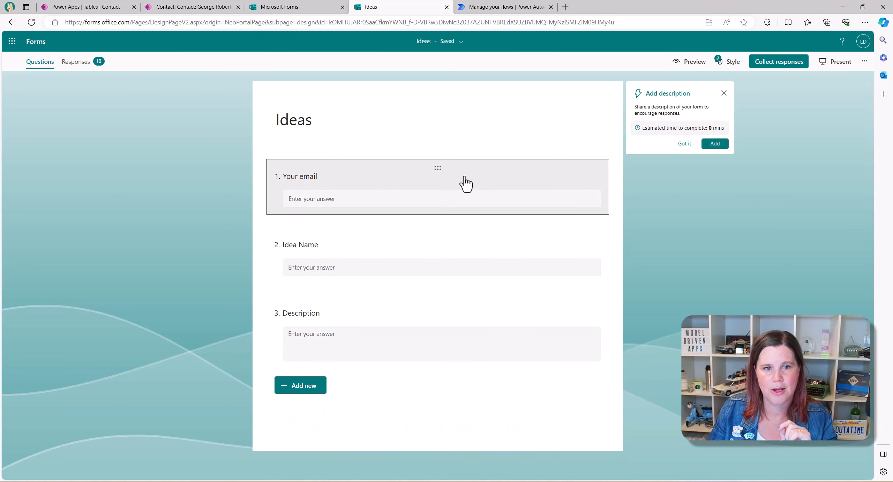
click(464, 184)
click(554, 175)
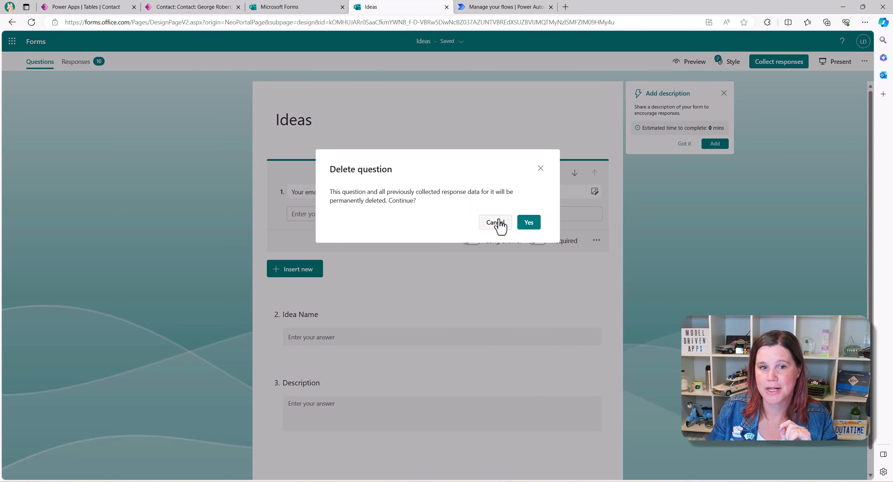
click(523, 225)
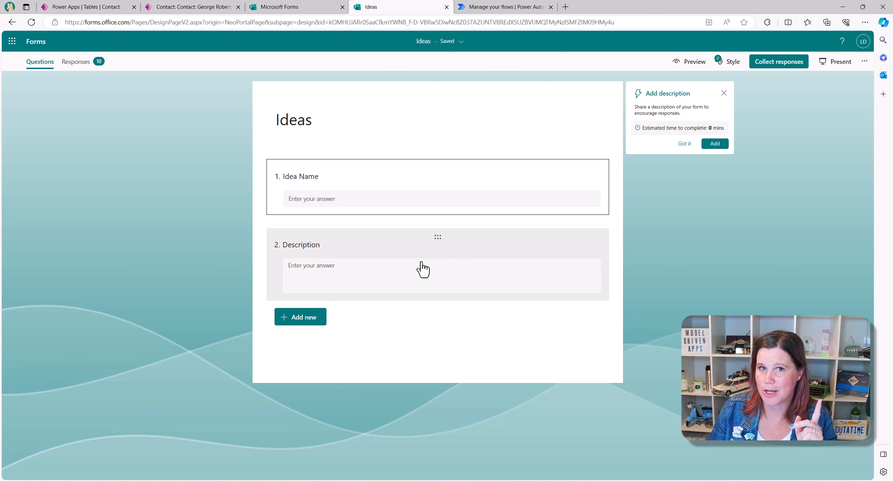
click(762, 66)
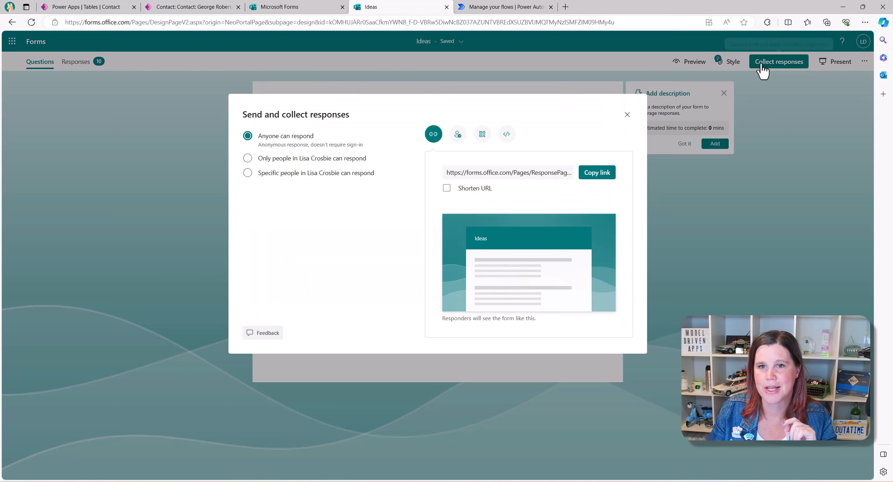
- Choose 'Only people in my organization can respond', copy the form link and load it in an InPrivate window
click(247, 159)
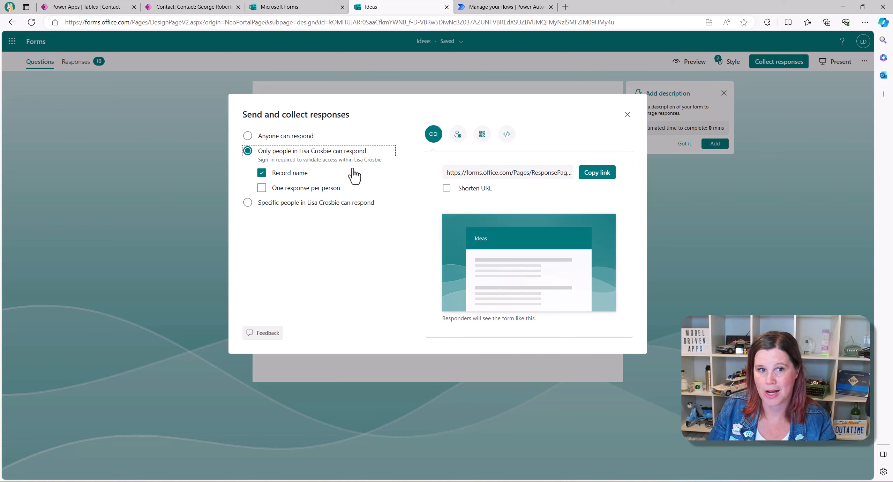
click(586, 177)
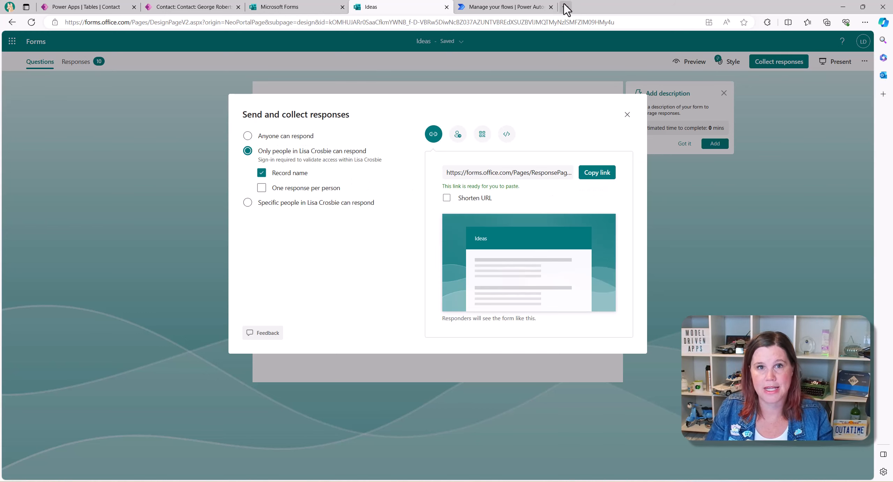
key(ctrl+shift+n)
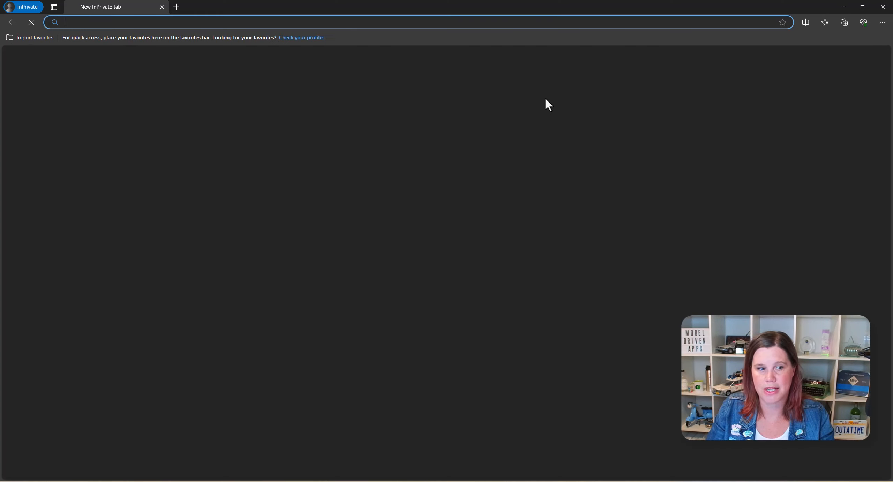
key(ctrl+v)
click(281, 39)
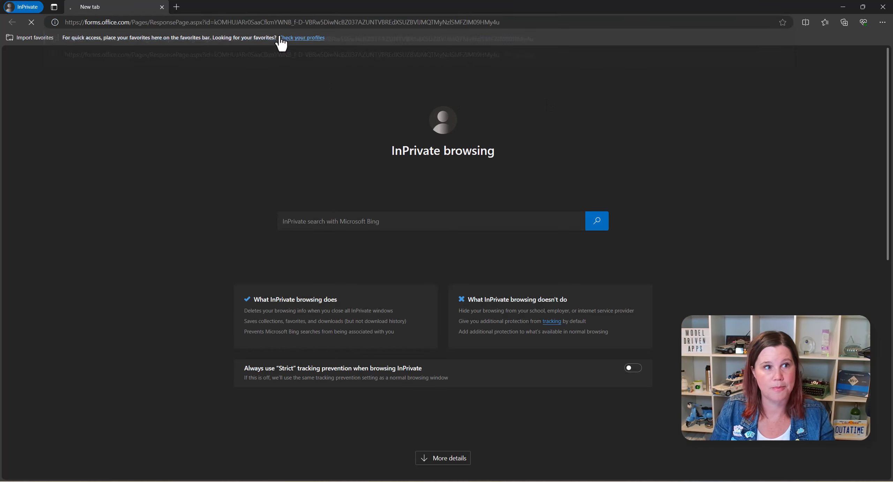
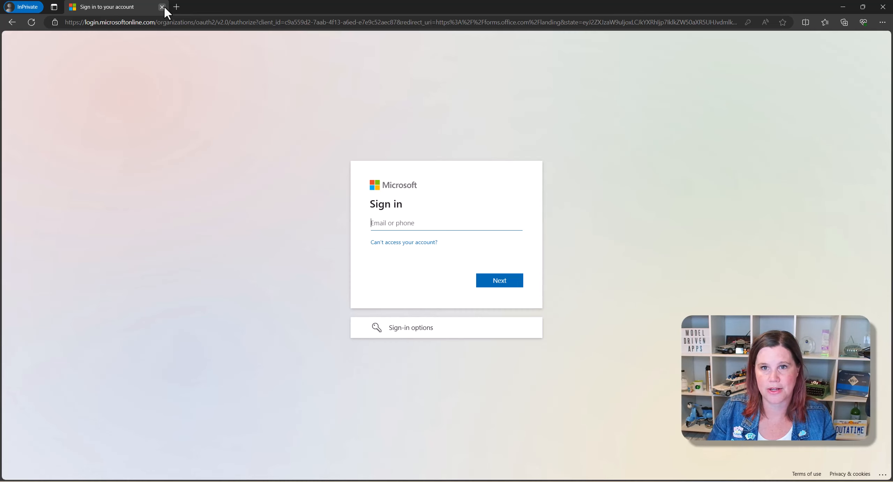
- Close the InPrivate window to see the flow run with Add an Idea Row succeeded
click(162, 7)
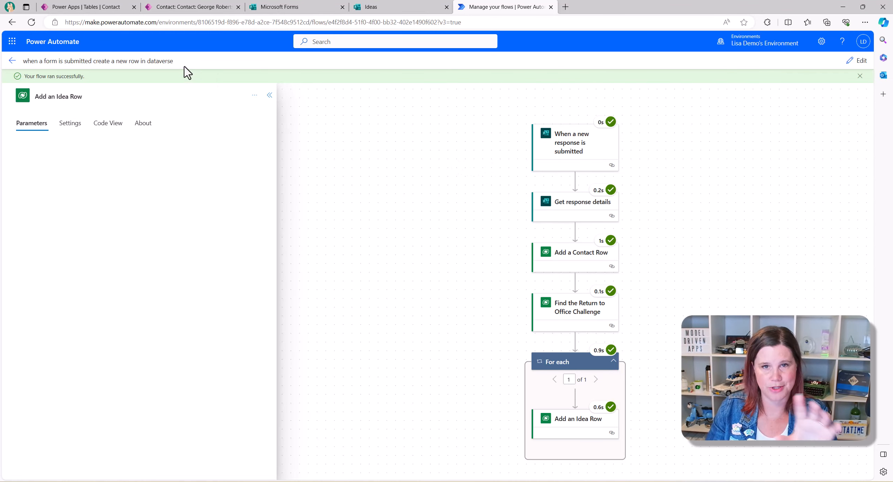
- Rename the flow to 'Form to Dataverse from External Contact' and return to the Power Automate Home page
click(35, 60)
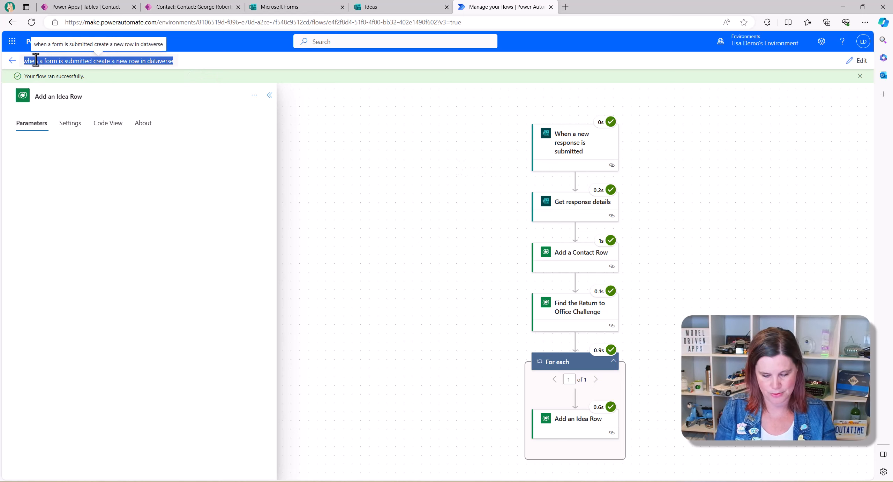
text(Form t)
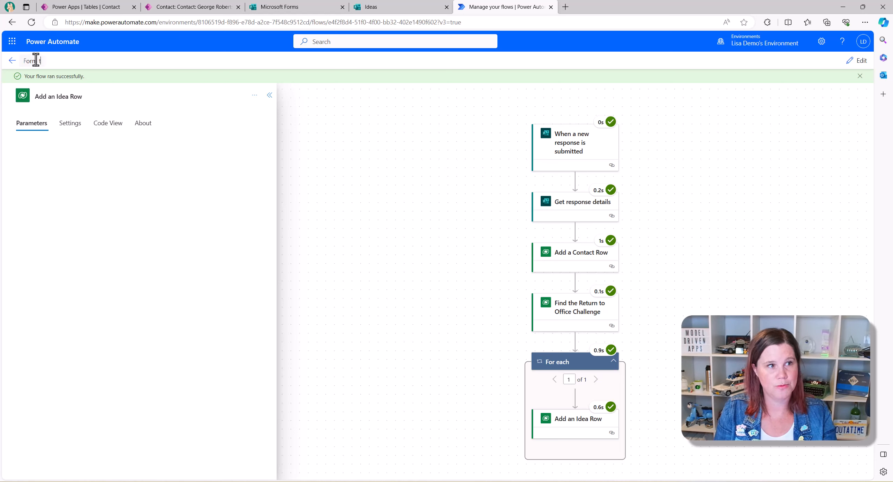
text(o Dataqver)
key(BackSpace)
key(BackSpace)
text(ve)
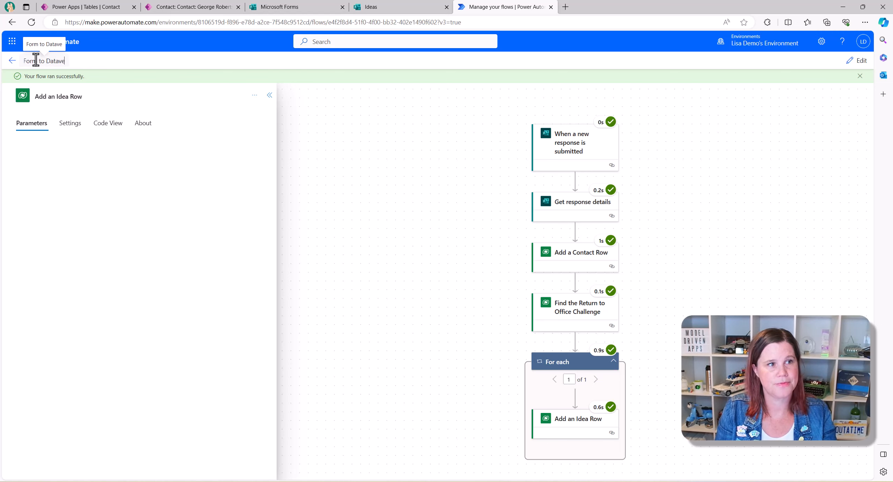
text(rse from External Contact)
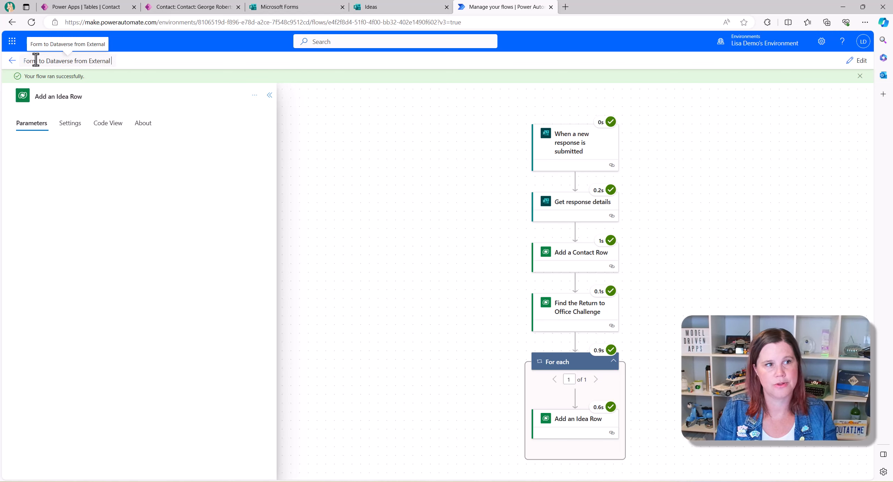
key(Return)
click(11, 61)
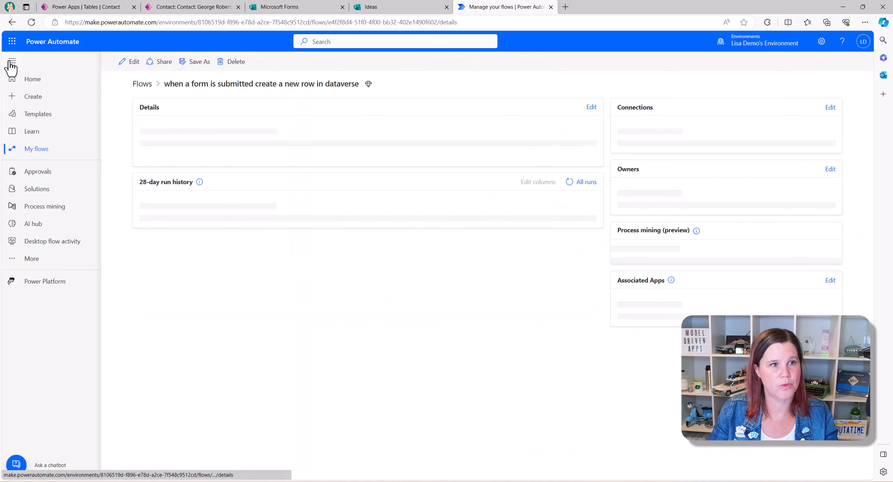
click(33, 80)
- Have Copilot build a flow from 'when a form is submitted create an idea row in dataverse'
click(402, 169)
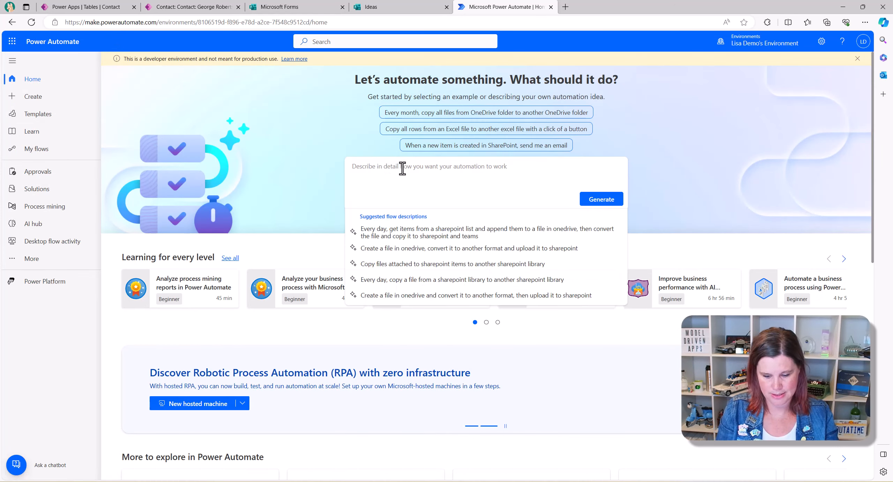
text(when a f)
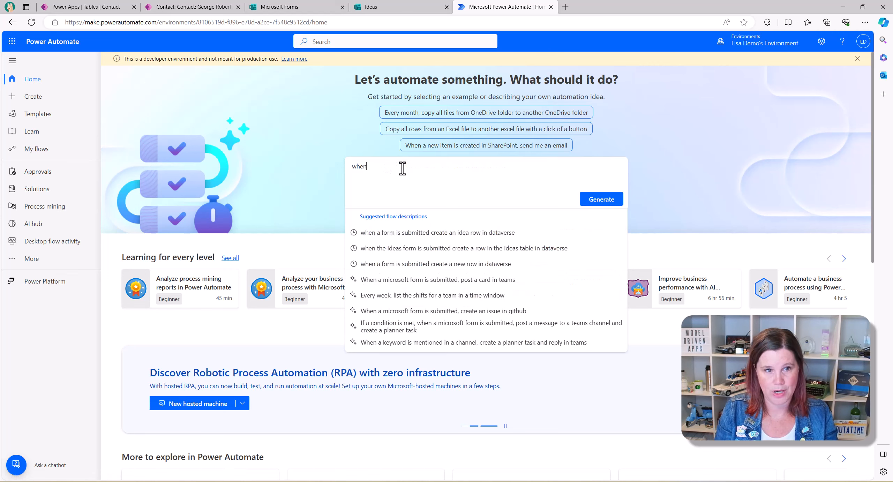
click(481, 241)
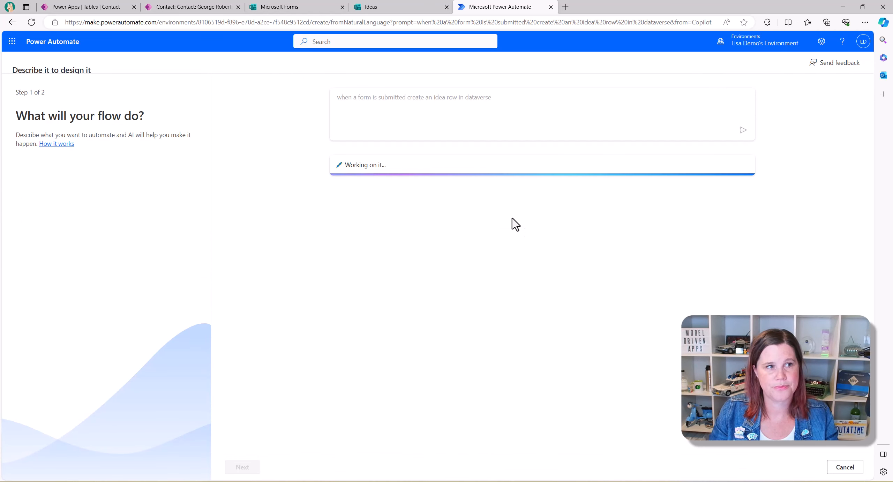
click(241, 469)
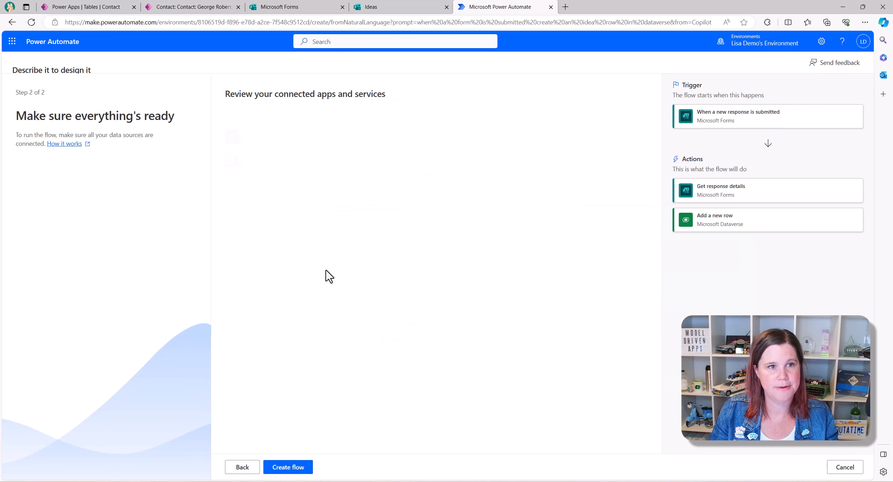
click(286, 468)
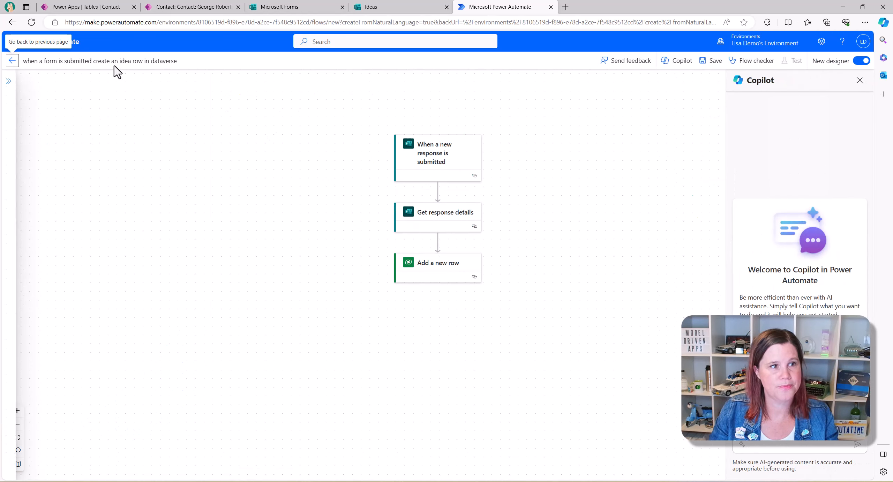
- Title the new flow 'Form to Dataverse for an internal user'
click(103, 61)
text(For)
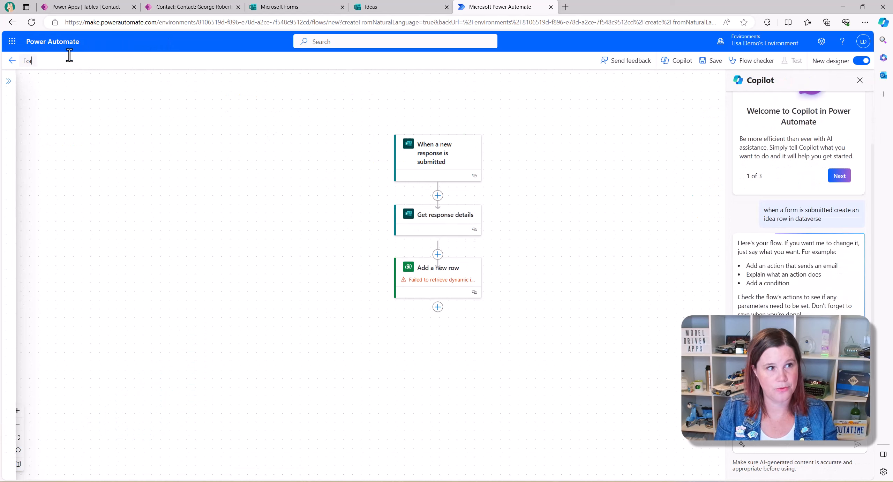
text(m to Dataver)
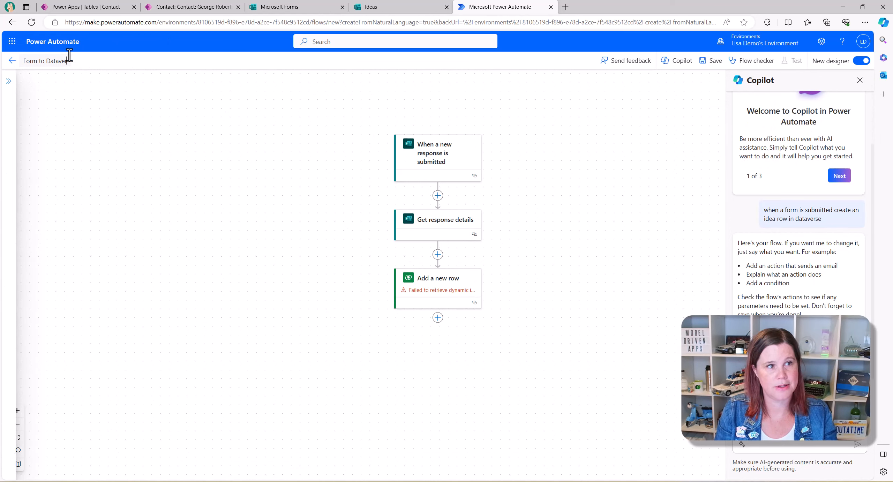
text(se for and)
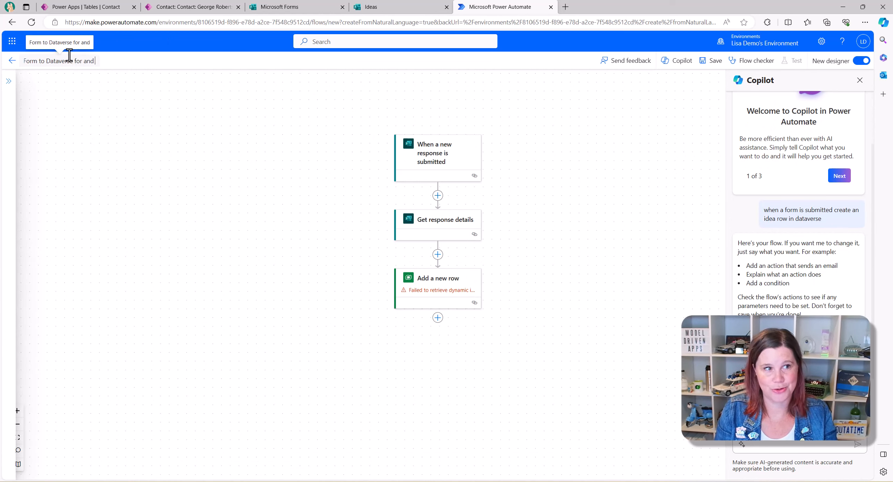
key(BackSpace)
text(internal user)
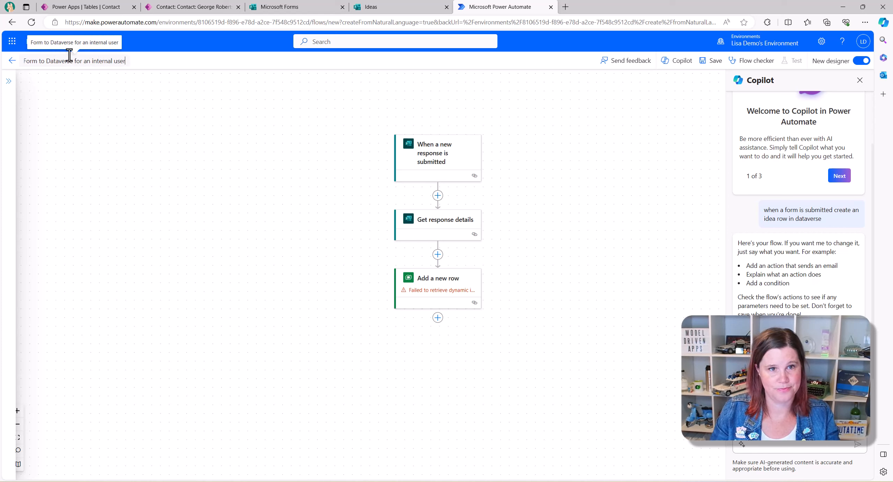
- Set the Form Id to the Ideas form in both the trigger and Get response details
click(423, 159)
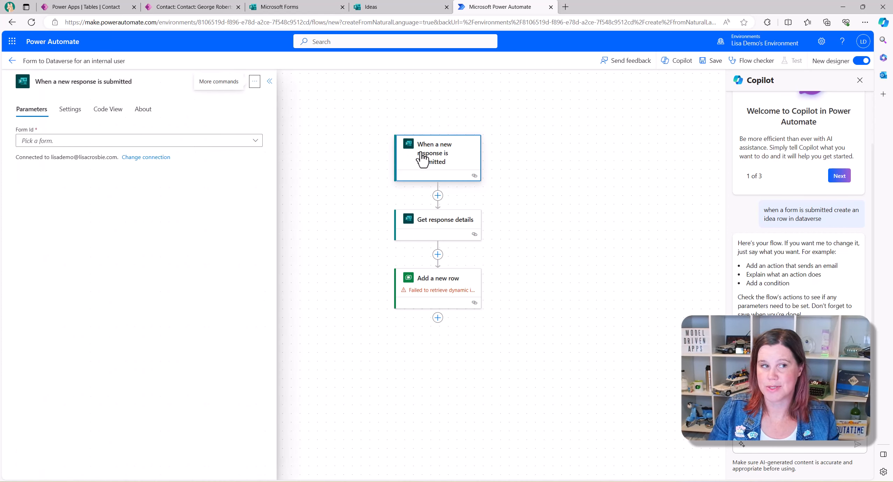
click(223, 143)
click(57, 158)
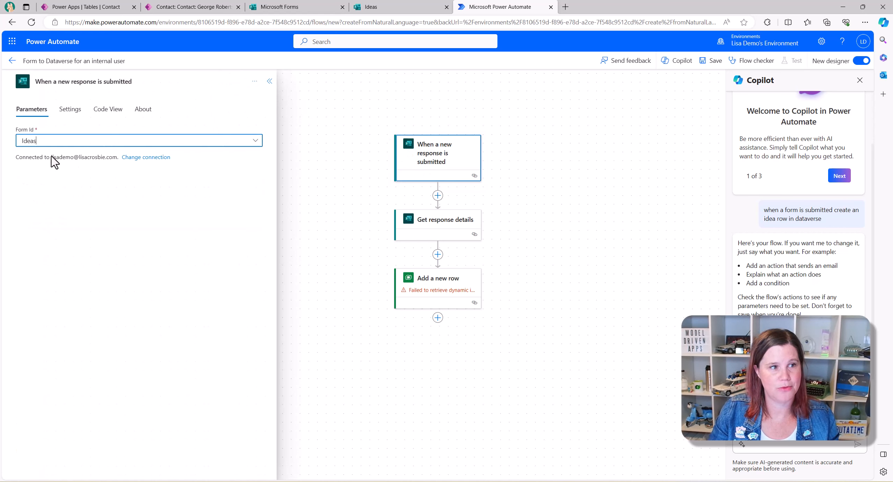
click(459, 234)
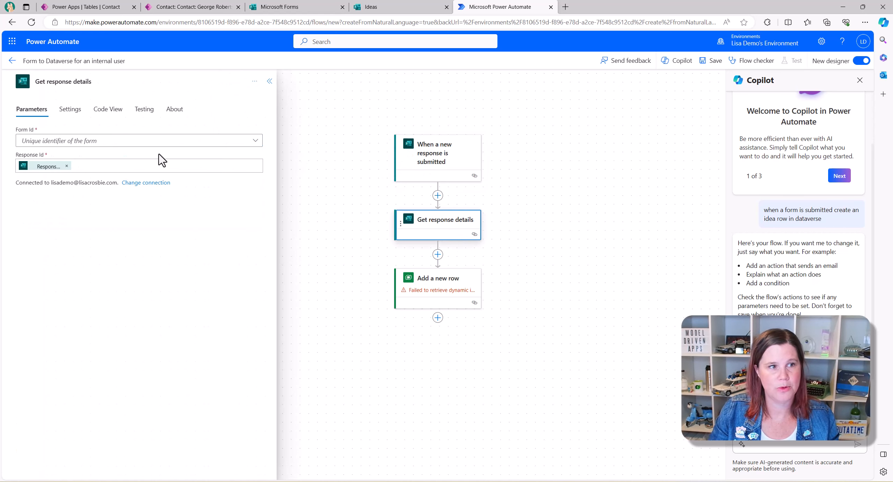
click(252, 144)
click(53, 161)
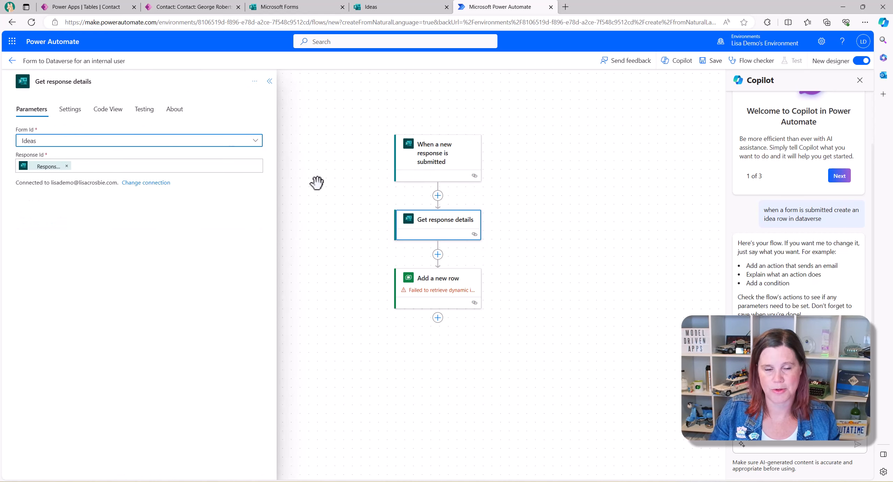
- Clear the generated Item JSON and set the Add a new row table to Ideas
click(452, 284)
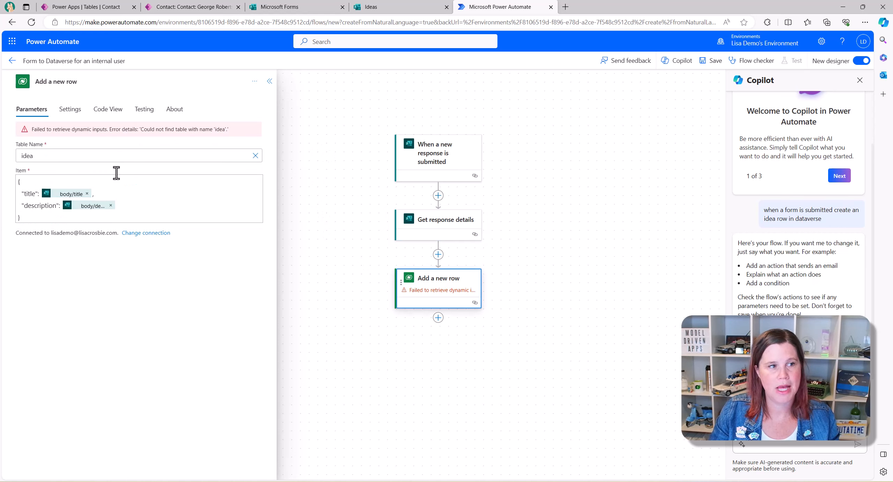
drag(26, 217, 8, 184)
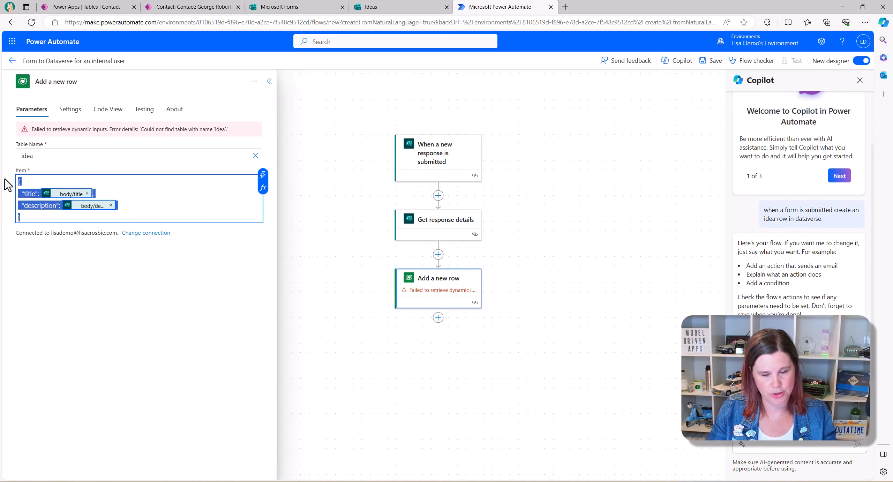
key(BackSpace)
click(74, 156)
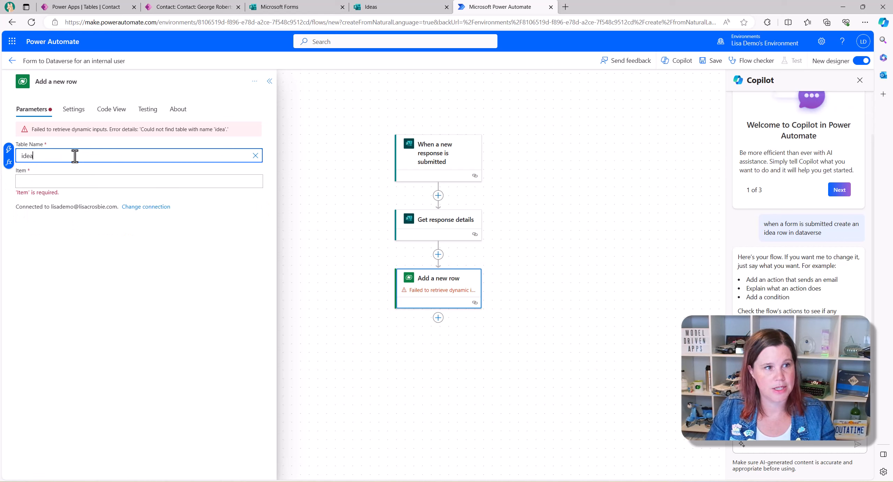
text(s)
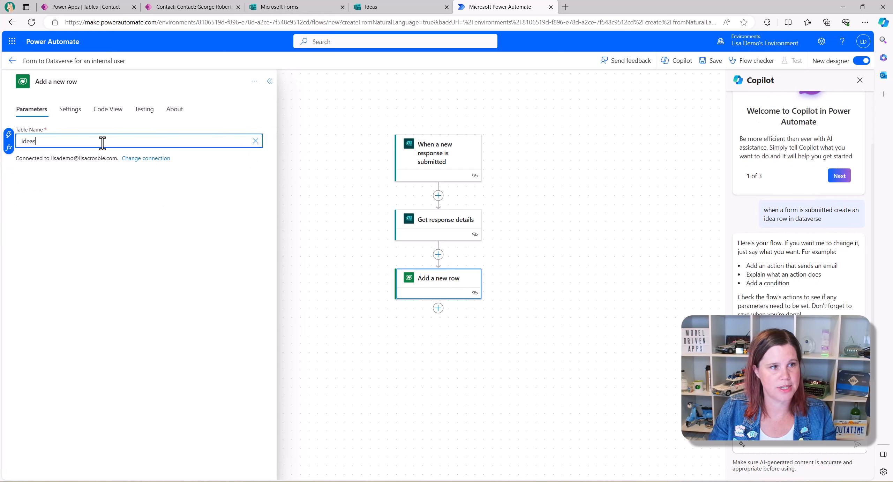
click(256, 142)
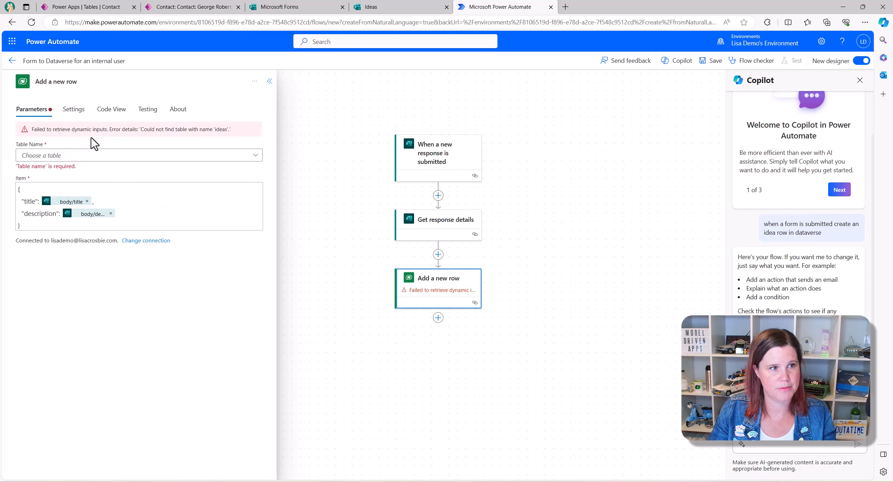
click(87, 157)
text(idea)
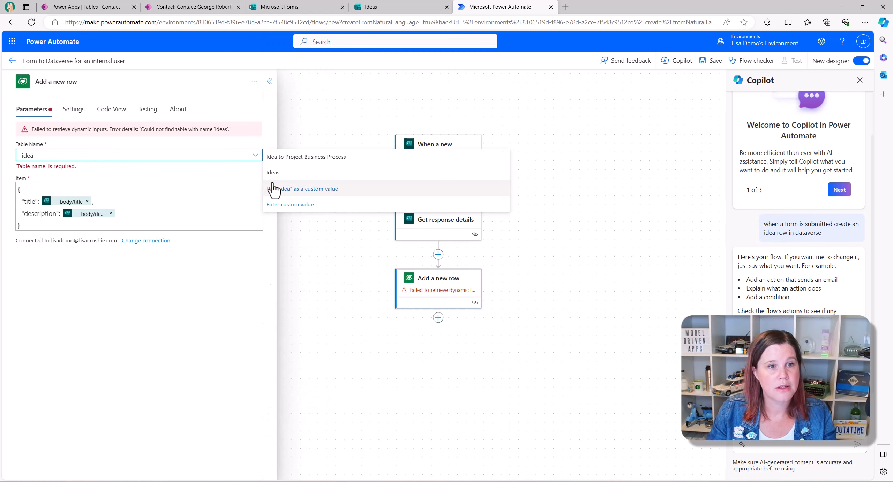
click(281, 174)
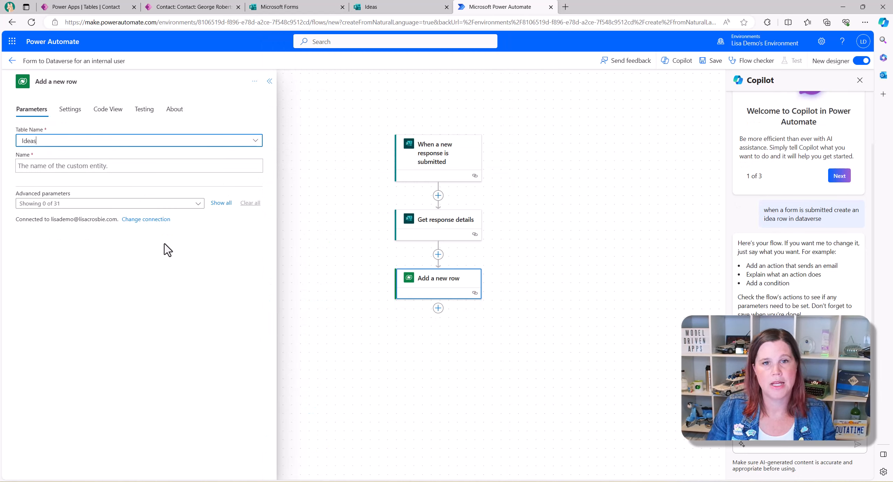
- Map the row's Name to the form's Idea Name and Description to its Description answer
click(56, 168)
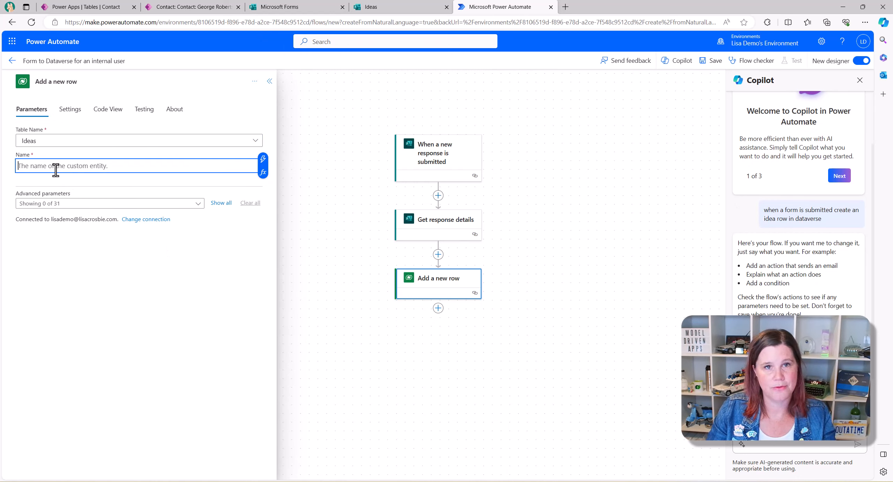
click(263, 160)
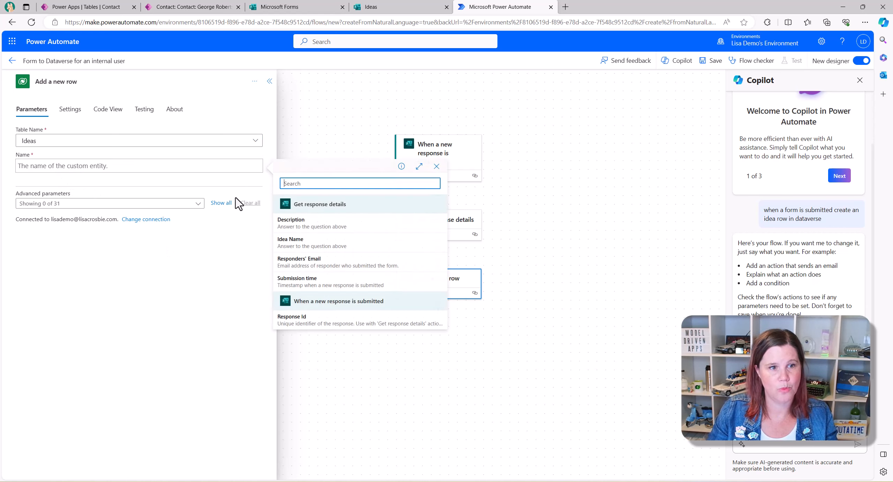
click(297, 242)
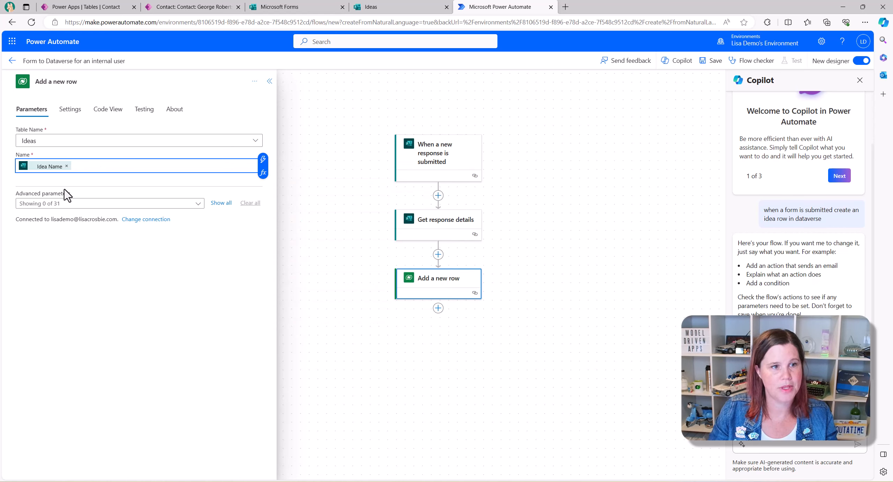
click(196, 204)
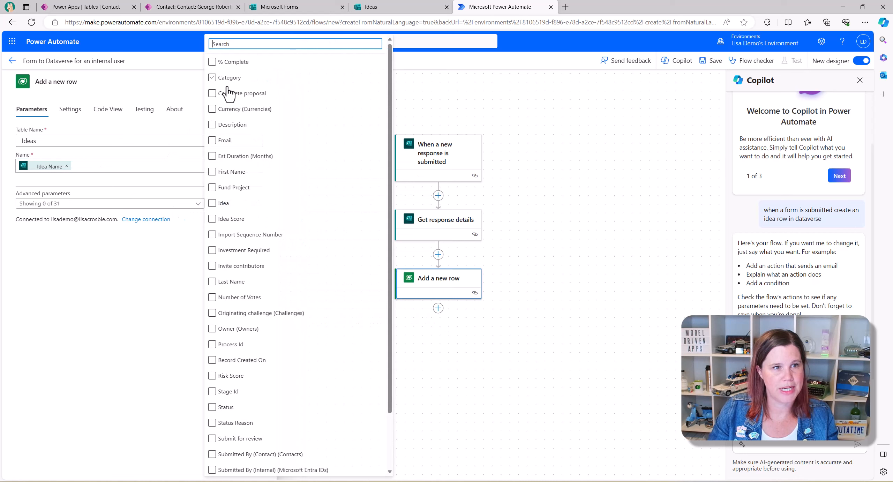
click(212, 125)
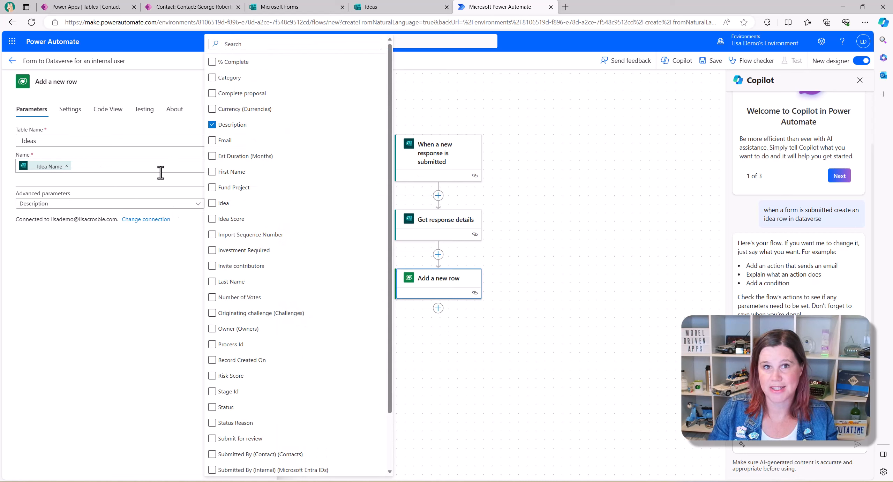
click(105, 279)
click(59, 229)
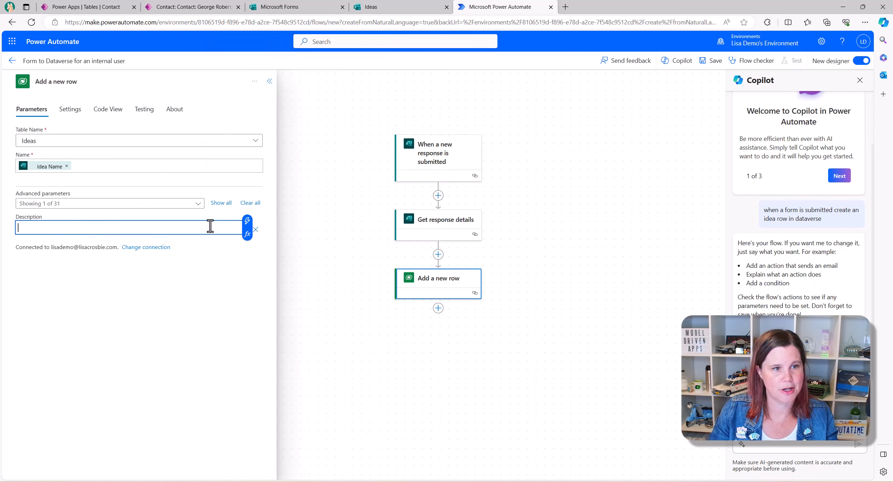
click(246, 227)
click(293, 284)
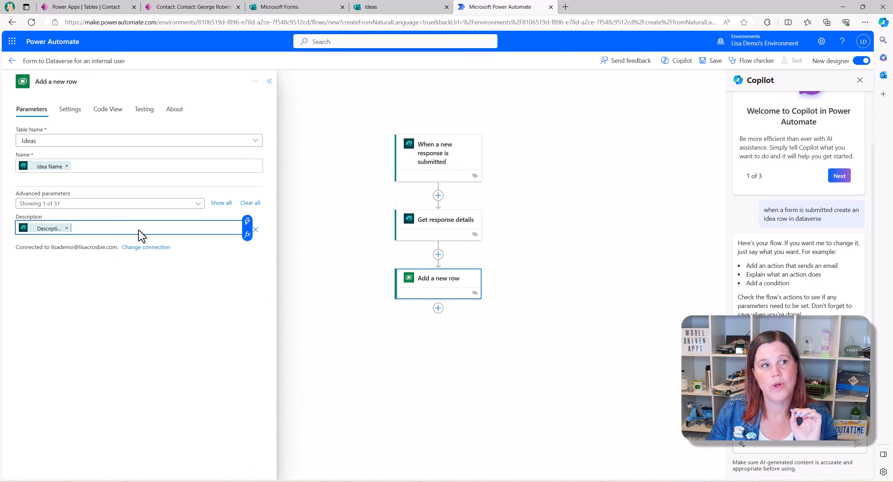
click(111, 7)
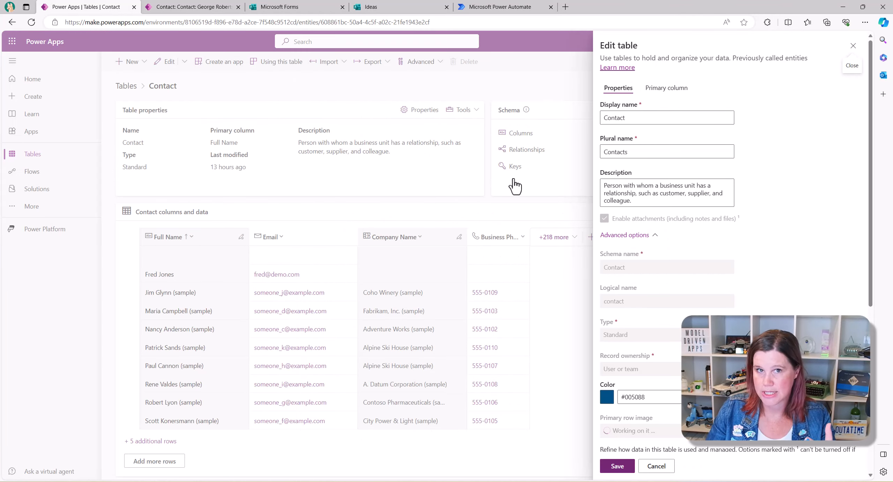
- Search all Power Apps tables for 'entr' to find the Microsoft Entra ID virtual table
click(853, 45)
click(26, 154)
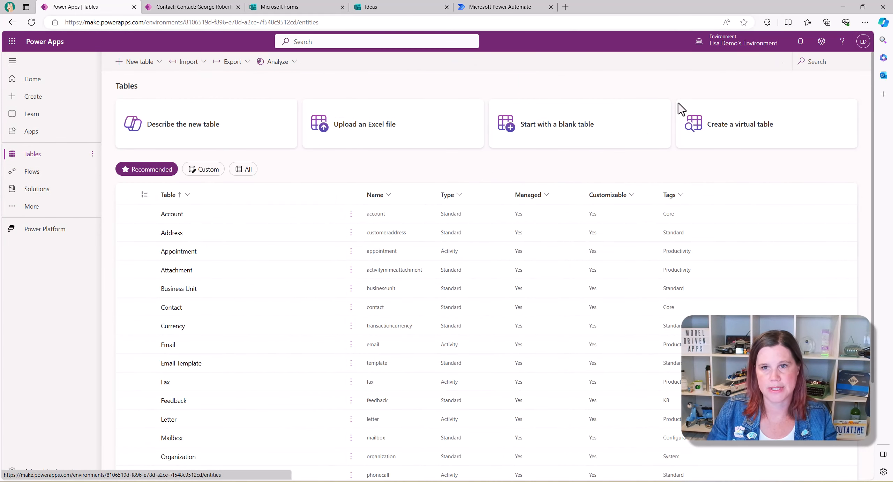
click(822, 66)
text(user)
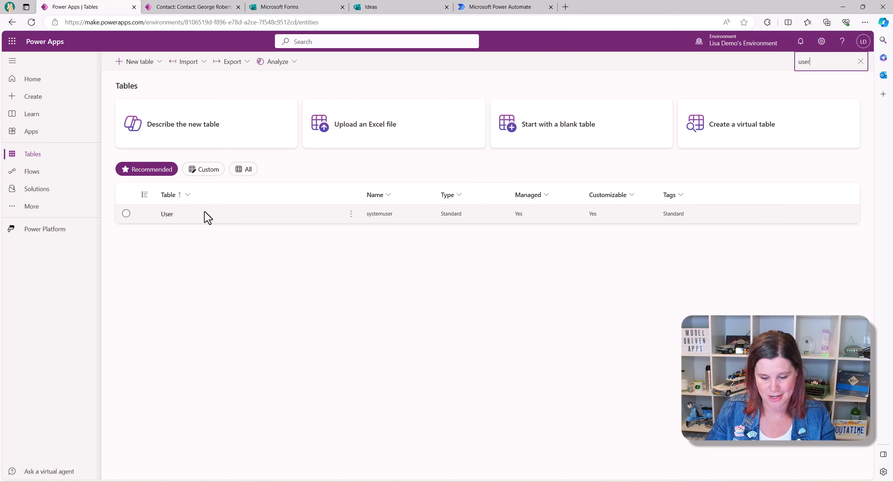
click(861, 61)
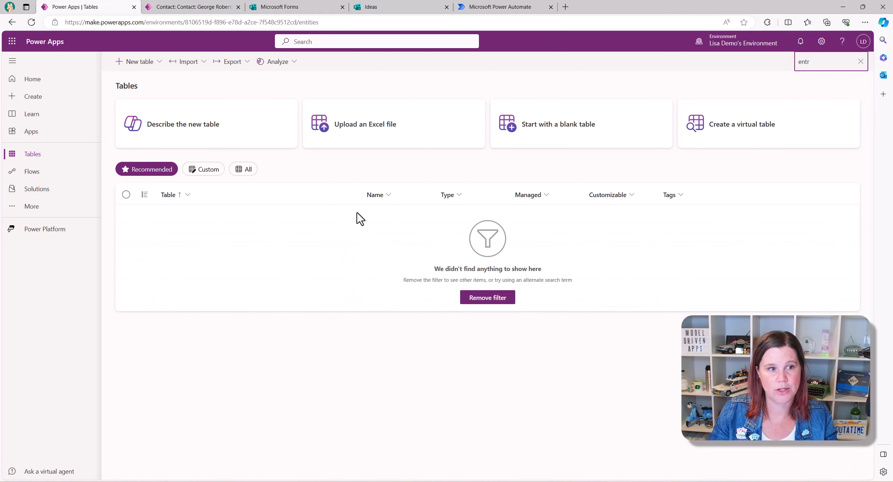
double_click(809, 61)
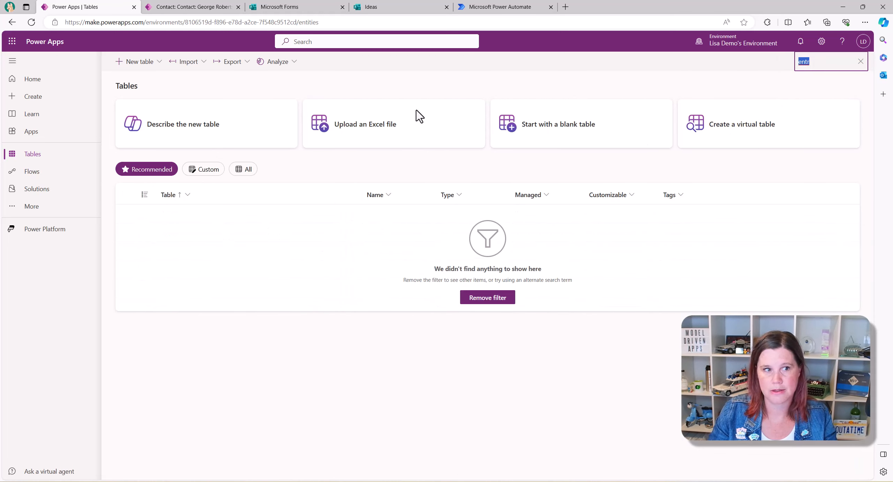
click(246, 171)
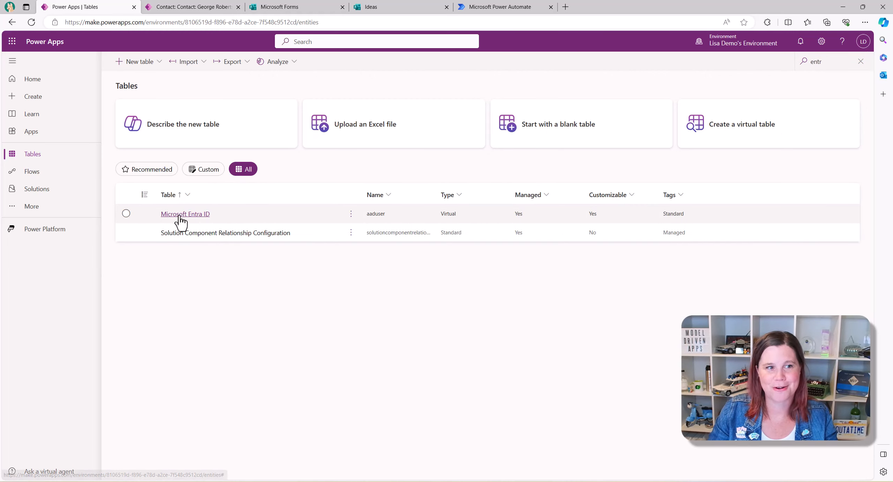
click(180, 217)
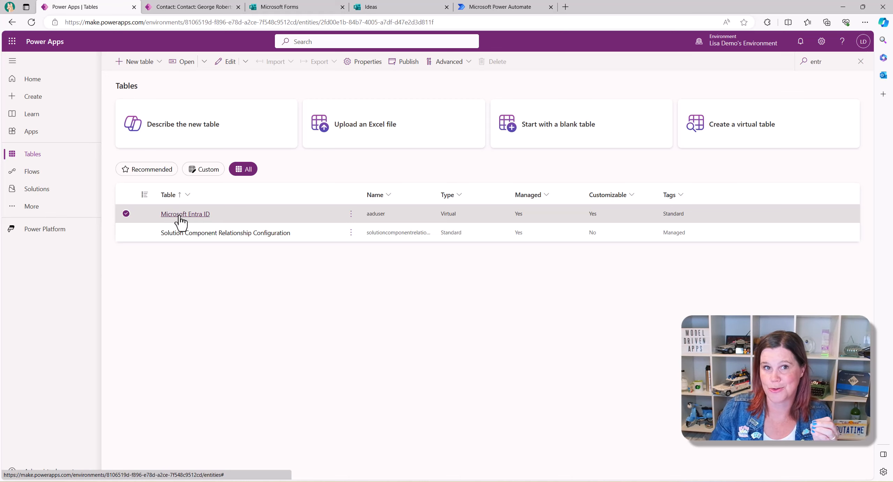
click(489, 8)
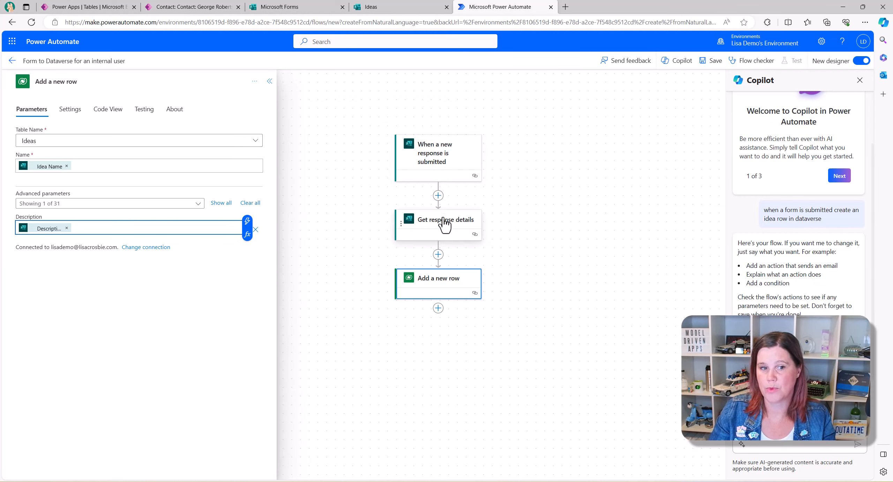
- Insert a new action before Add a new row from the Office 365 Users connector
click(438, 255)
click(437, 276)
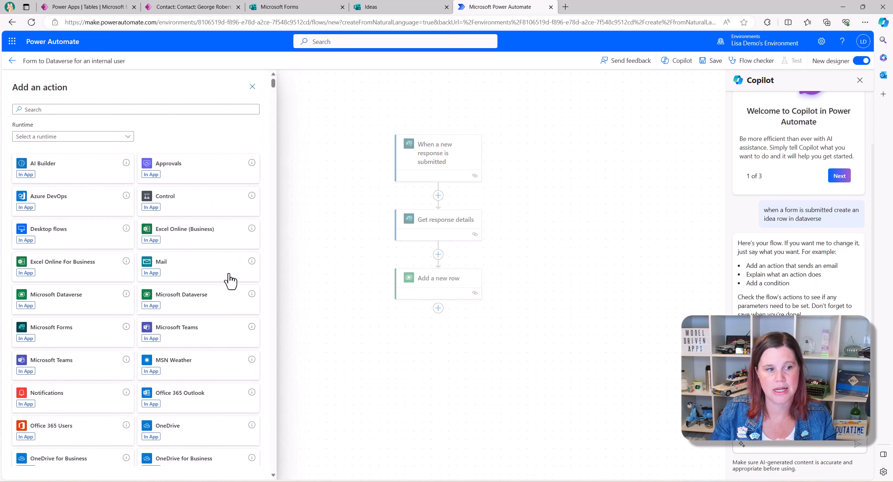
click(61, 434)
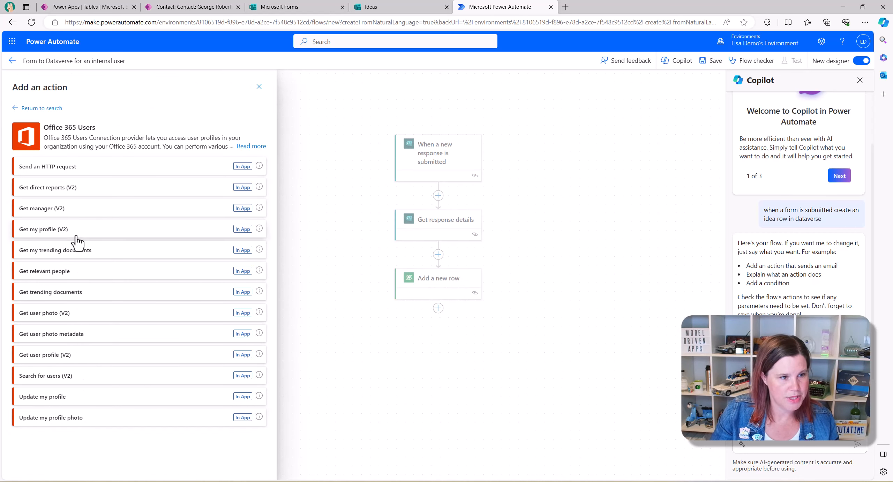
- Add a Get user profile (V2) step with User (UPN) set to Responders' Email
click(23, 360)
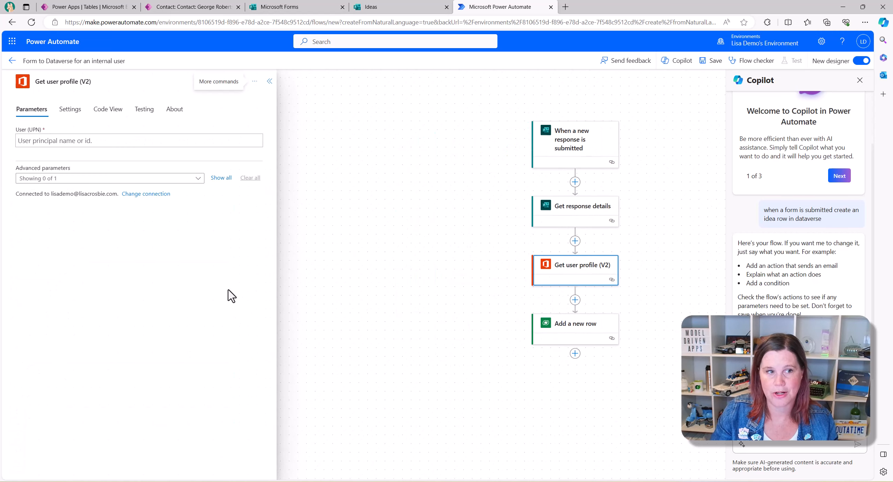
click(67, 140)
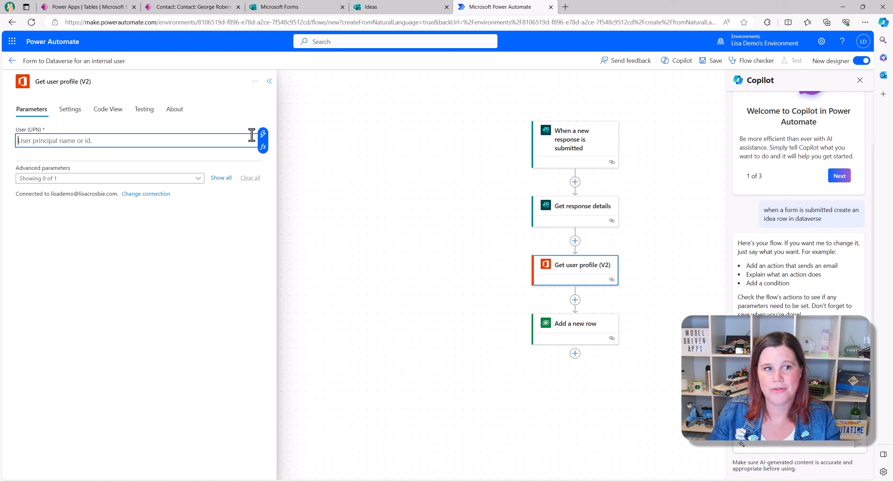
click(263, 134)
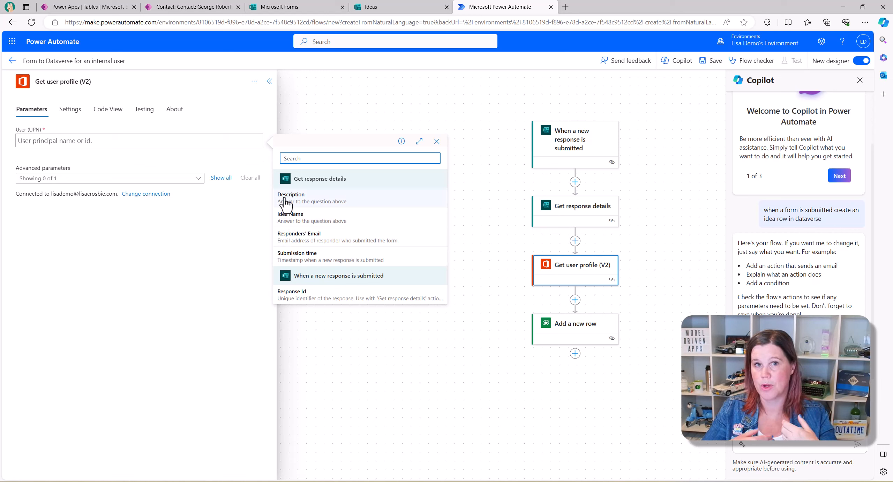
click(291, 239)
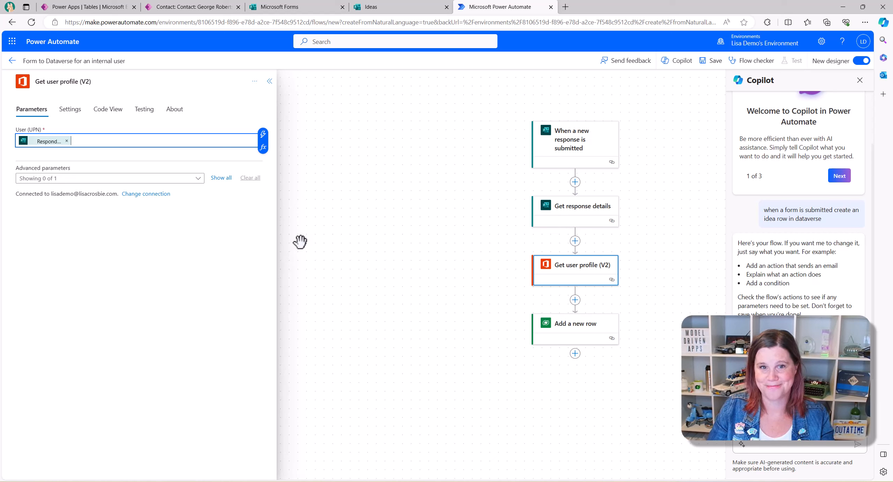
click(570, 330)
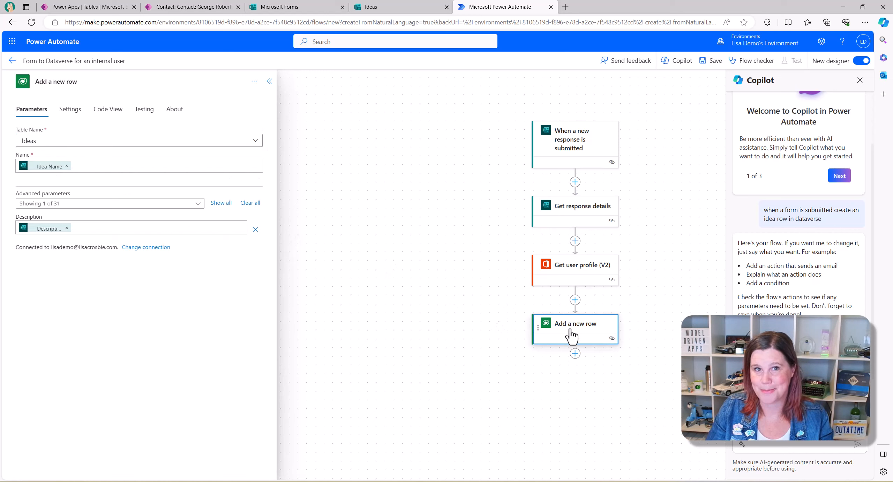
- Rename the Add a new row step to 'Add an idea row'
click(64, 61)
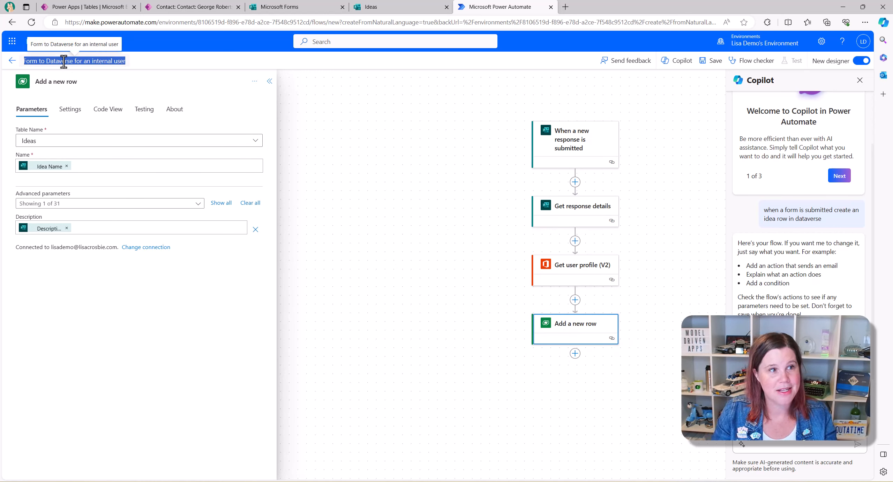
click(66, 80)
drag(84, 81, 32, 83)
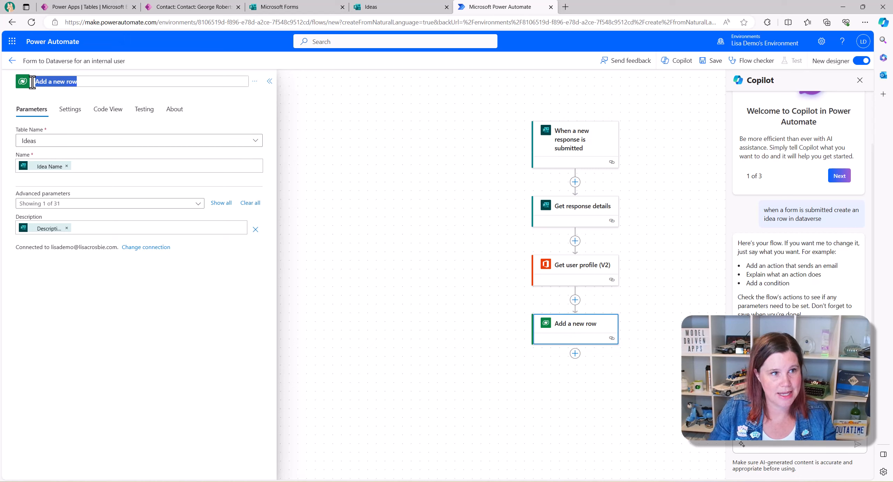
text(Add a )
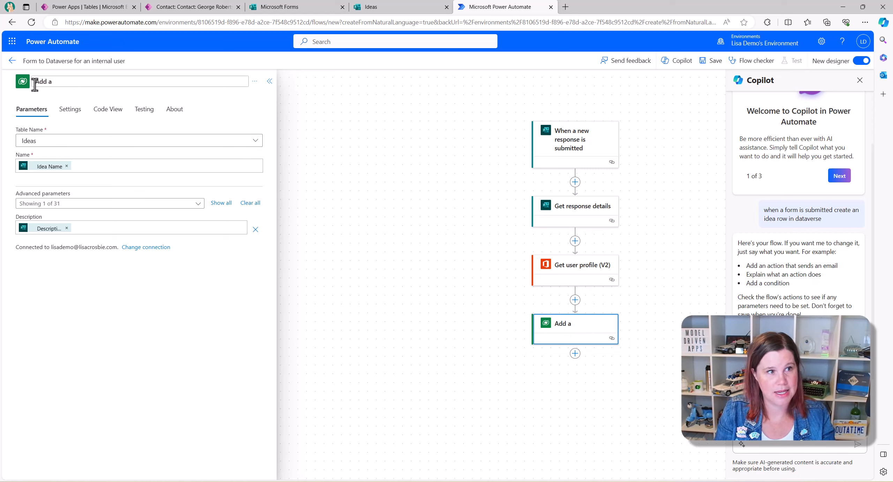
text(n idea row)
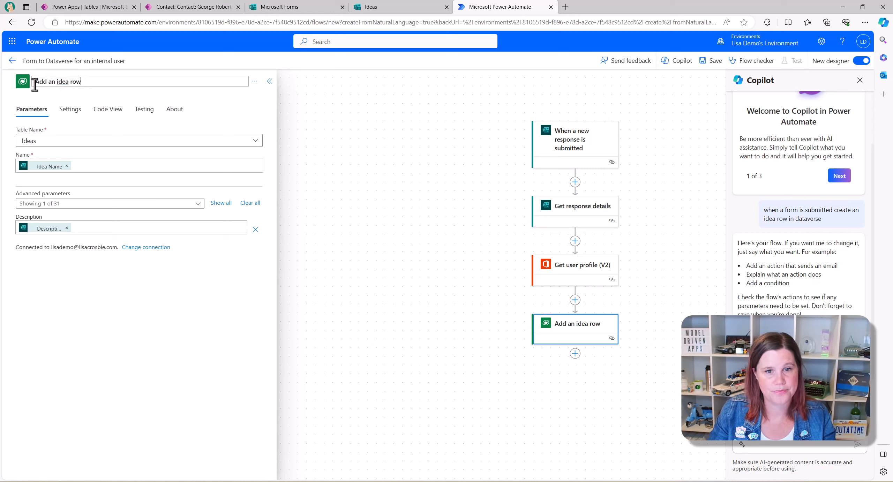
key(Return)
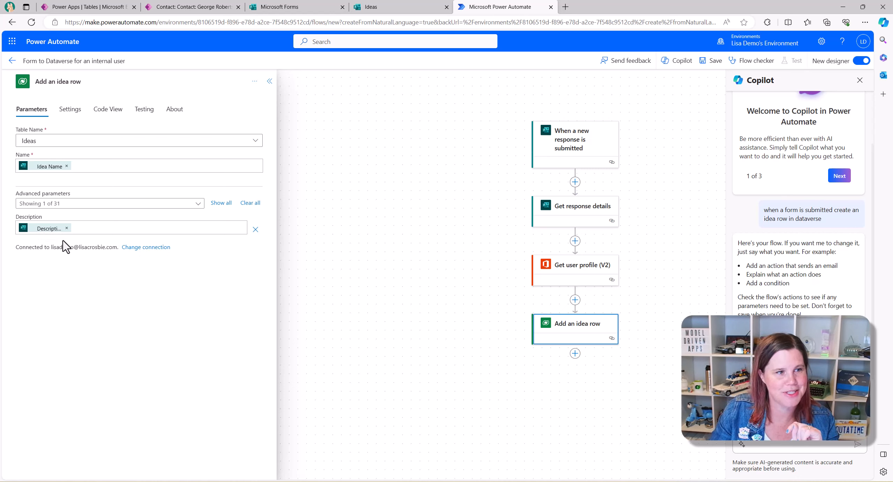
- Include the Submitted By (Internal) column in the row's advanced parameters
click(198, 205)
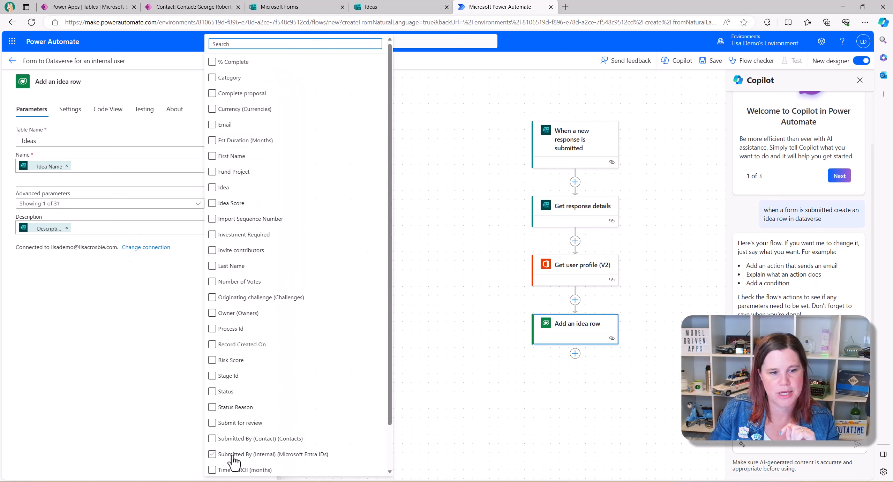
click(213, 455)
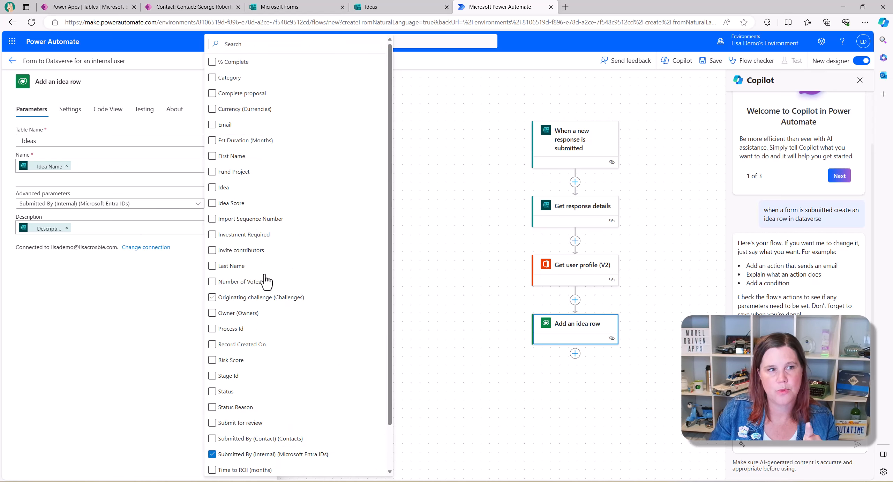
click(53, 381)
- Inspect the Later start time idea's Submitted By (Internal) Entra ID lookup, leaving it empty
click(223, 8)
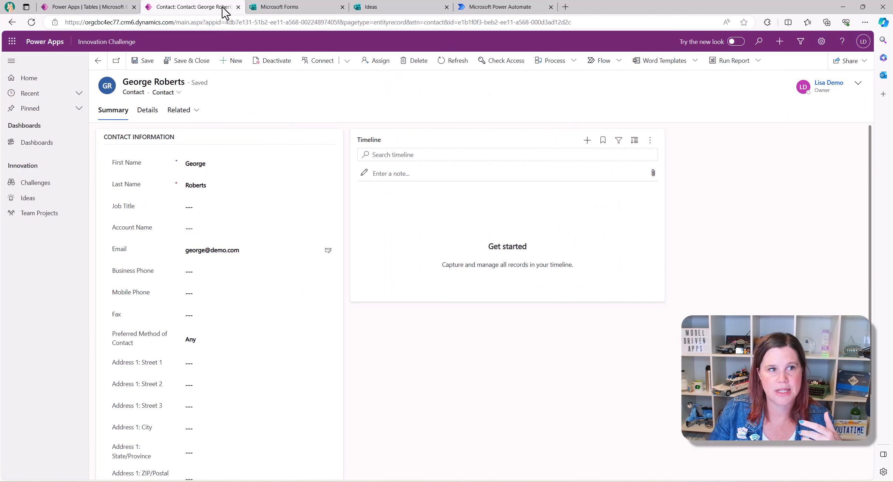
click(98, 60)
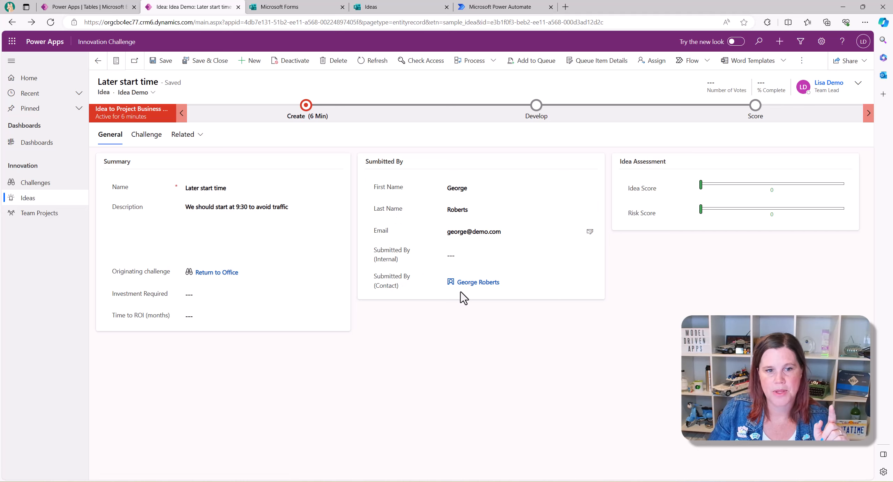
click(591, 282)
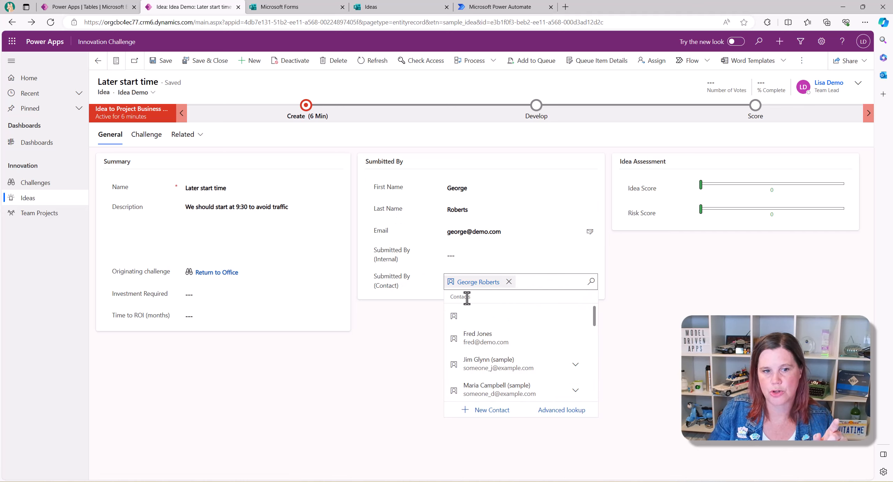
click(456, 257)
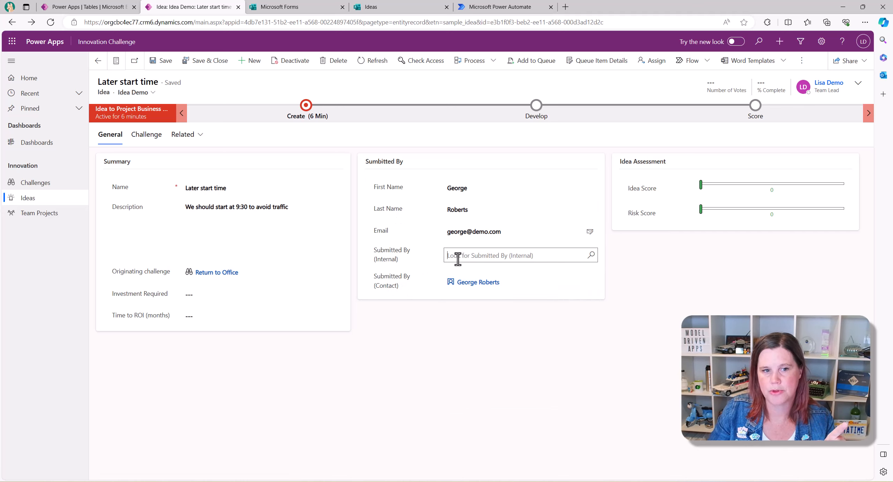
click(592, 256)
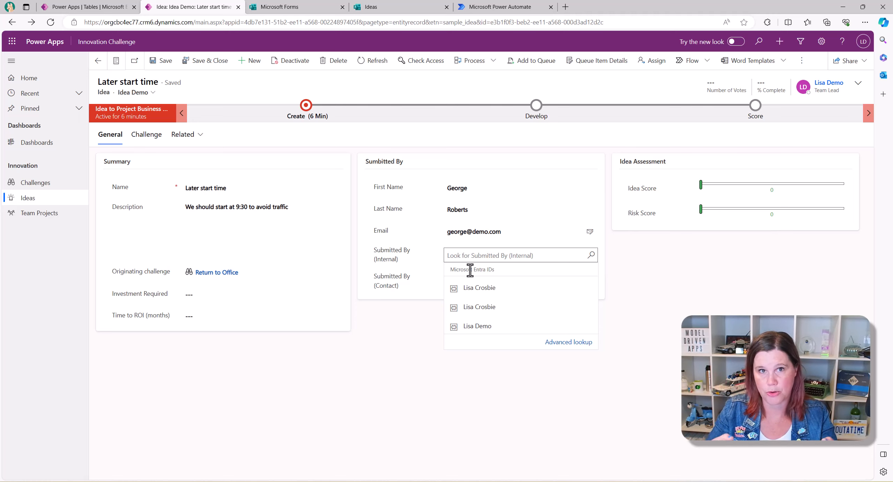
click(372, 336)
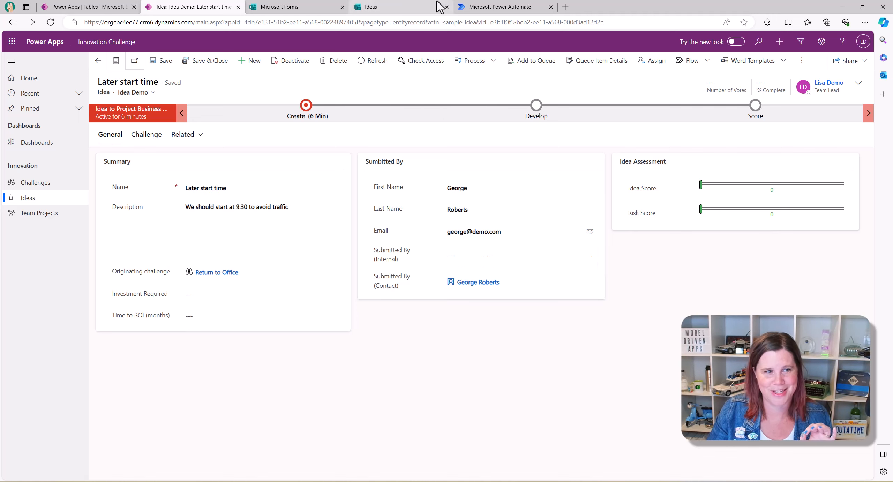
click(496, 7)
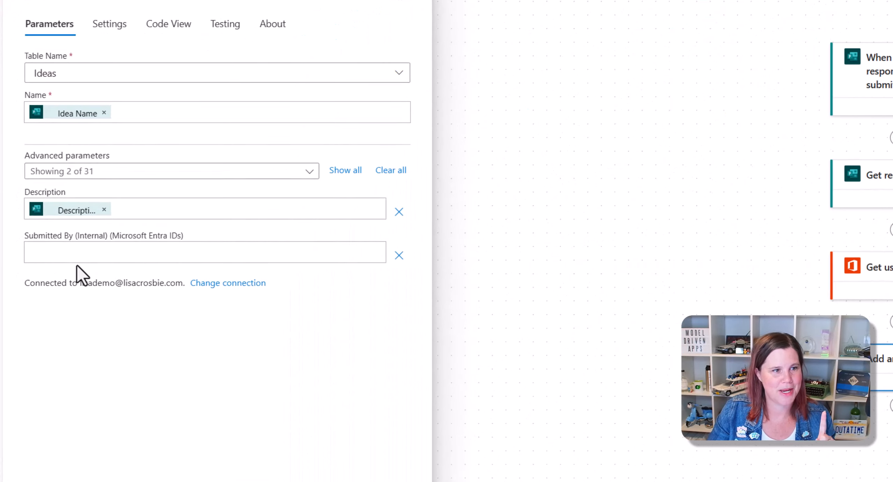
- Fill Submitted By (Internal) with aadusers() wrapping the Get user profile (V2) Id
click(66, 250)
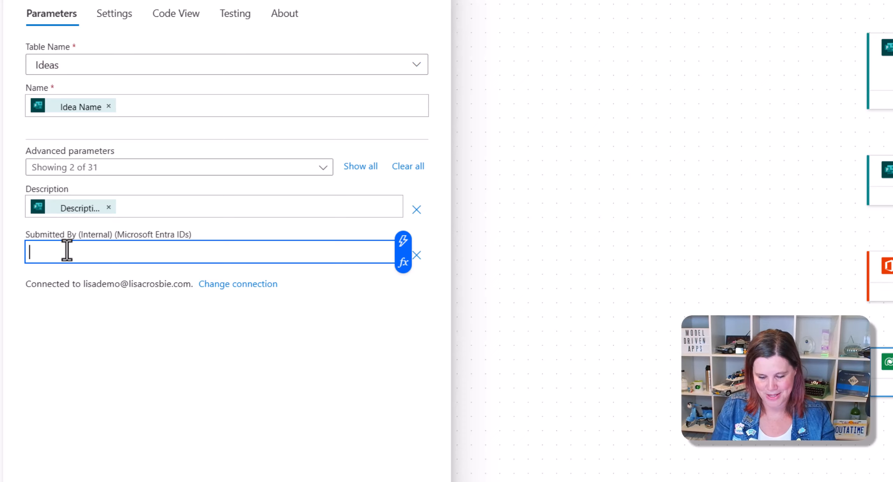
text(aaduser)
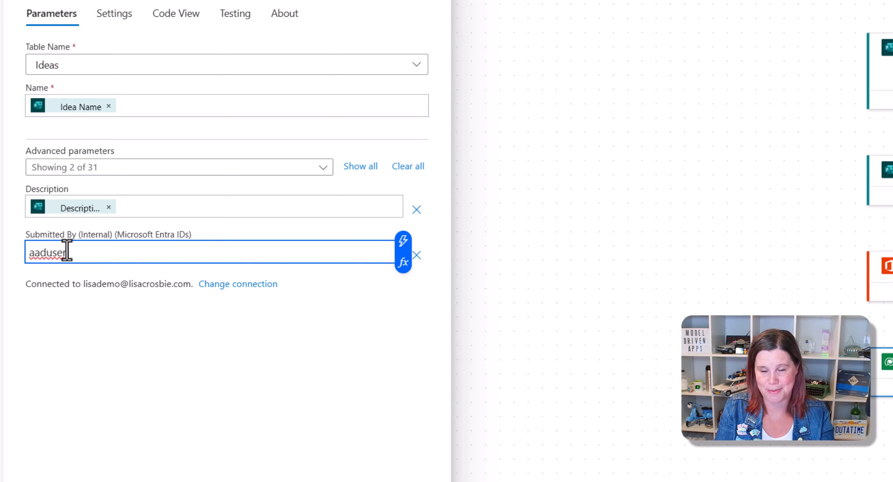
text(s)
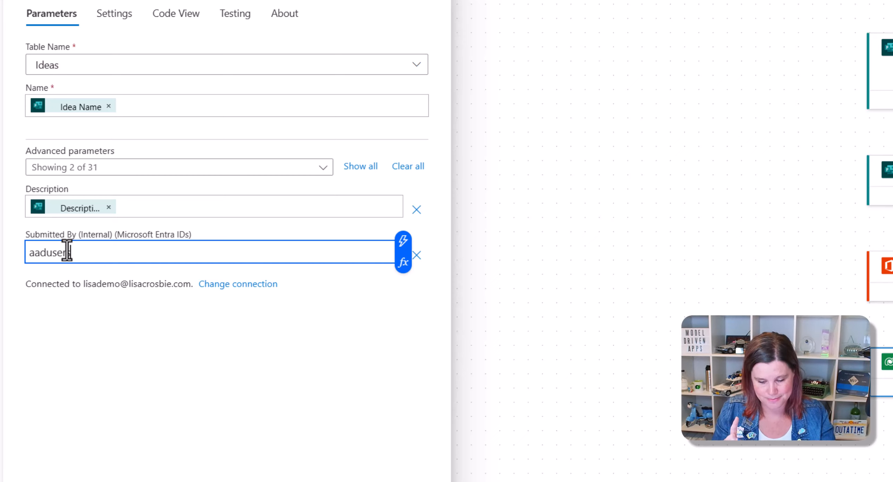
text(())
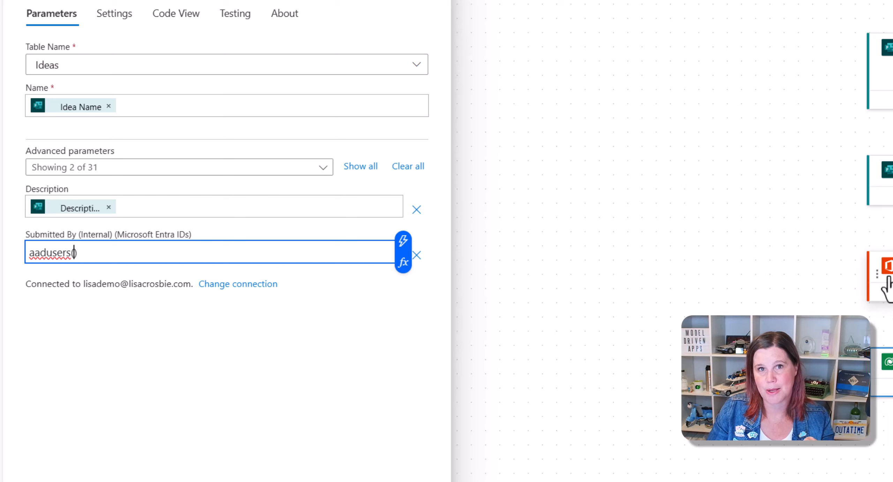
click(403, 243)
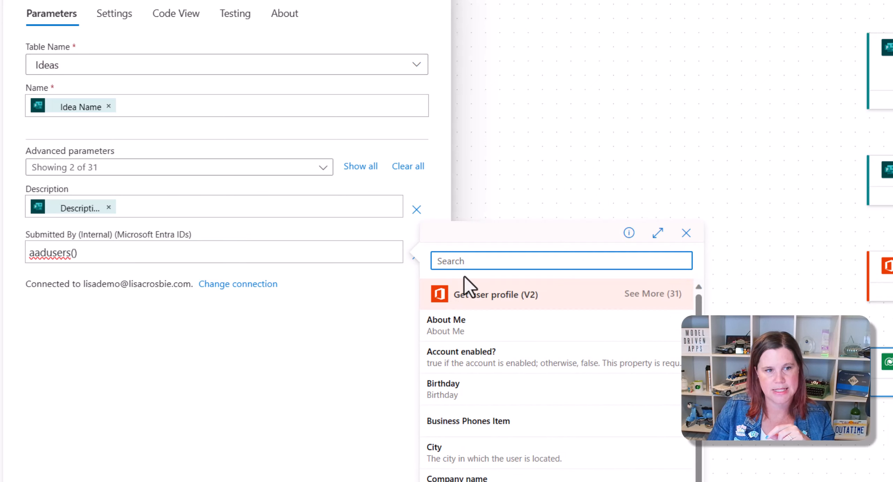
text(id)
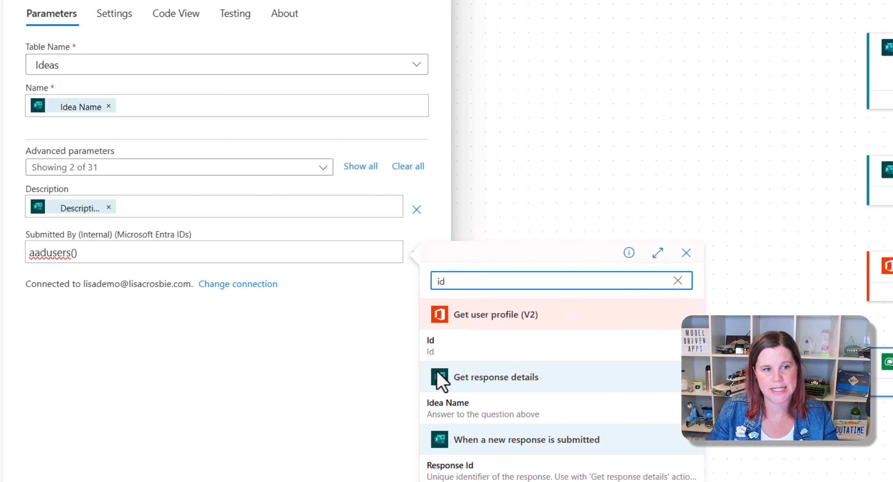
click(430, 350)
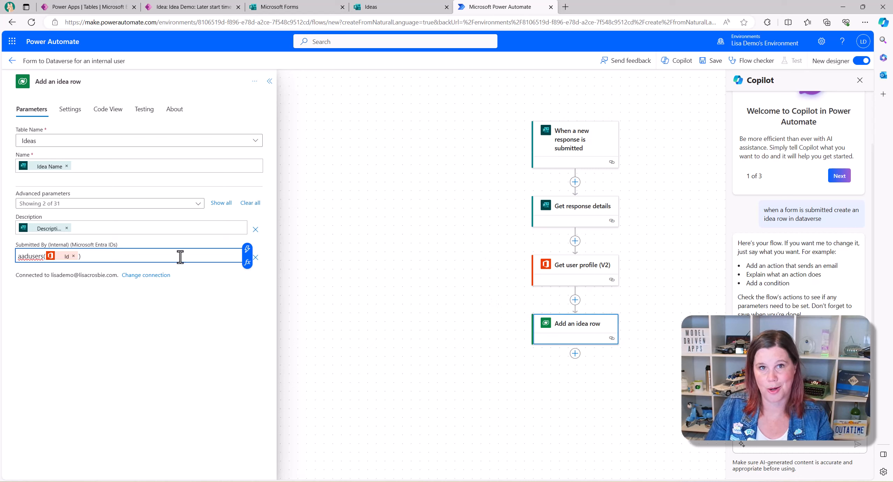
- Save the flow, then submit the 'Thursday lunch and learn' idea with a weekly guest-presenter description
click(708, 61)
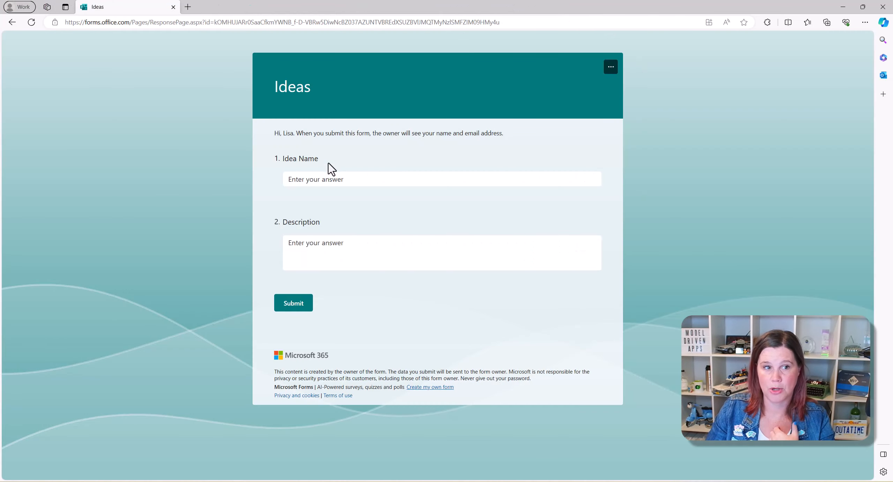
click(320, 179)
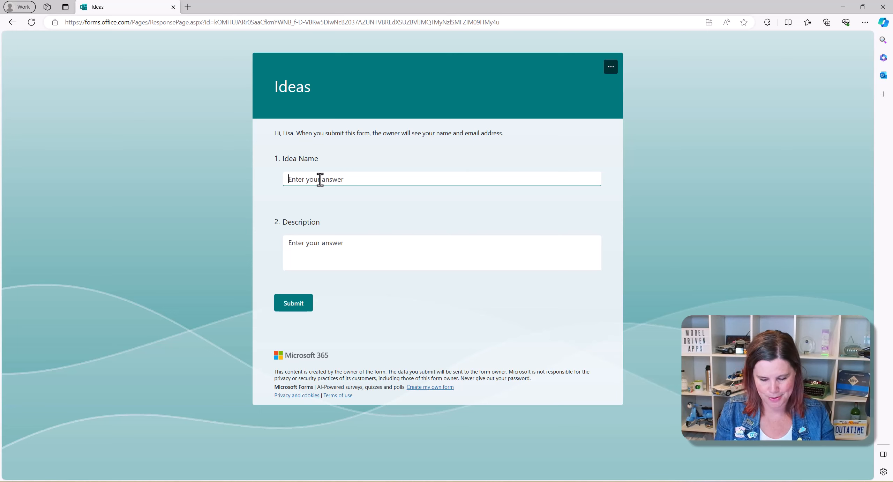
text(Th)
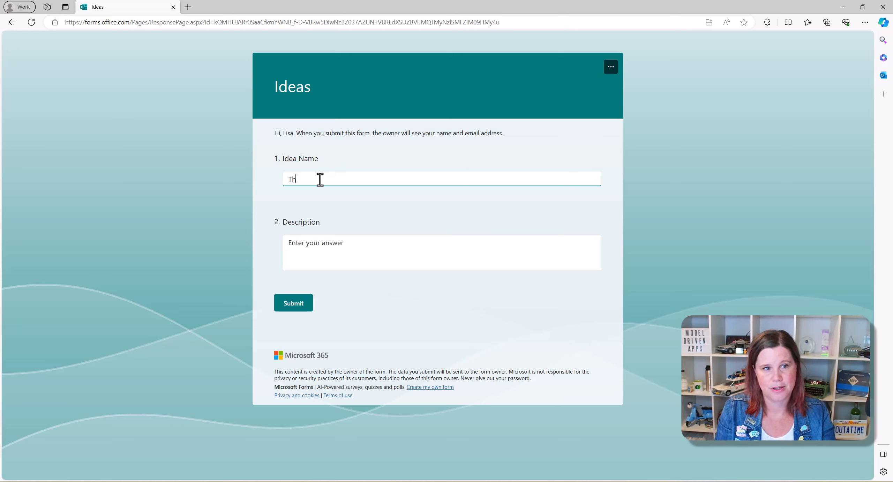
text(ruursday lunch)
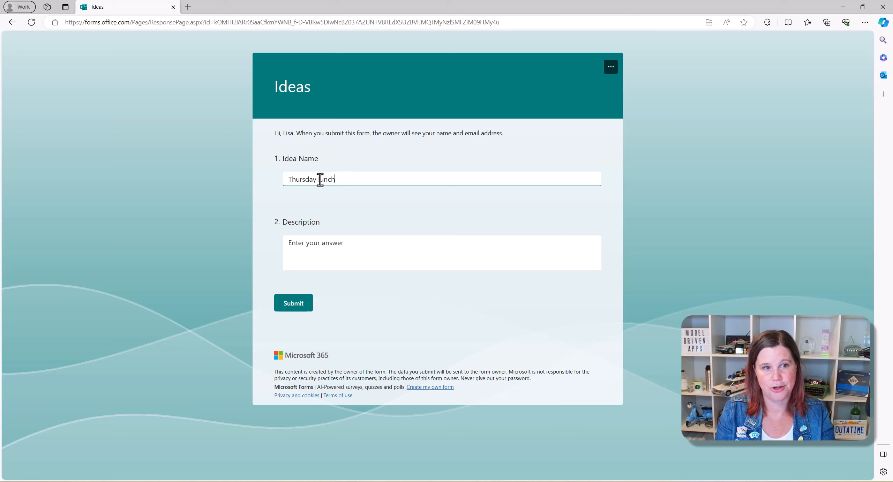
text( and learn)
key(Tab)
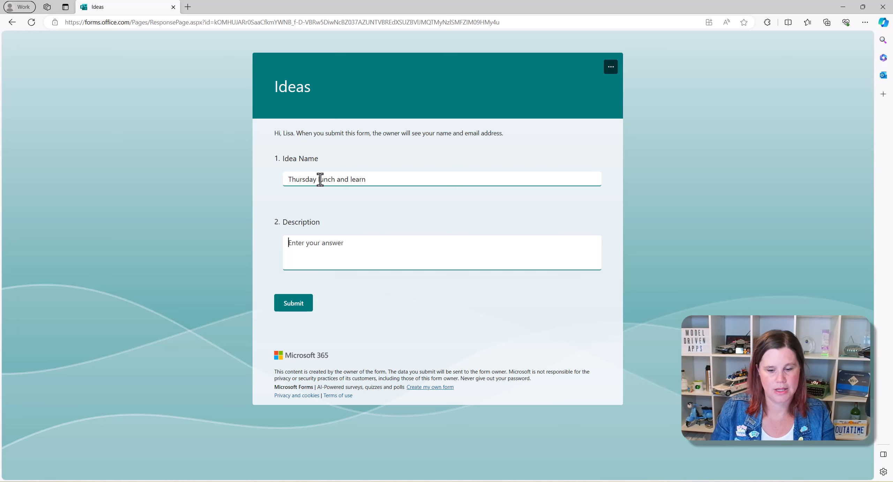
text(L)
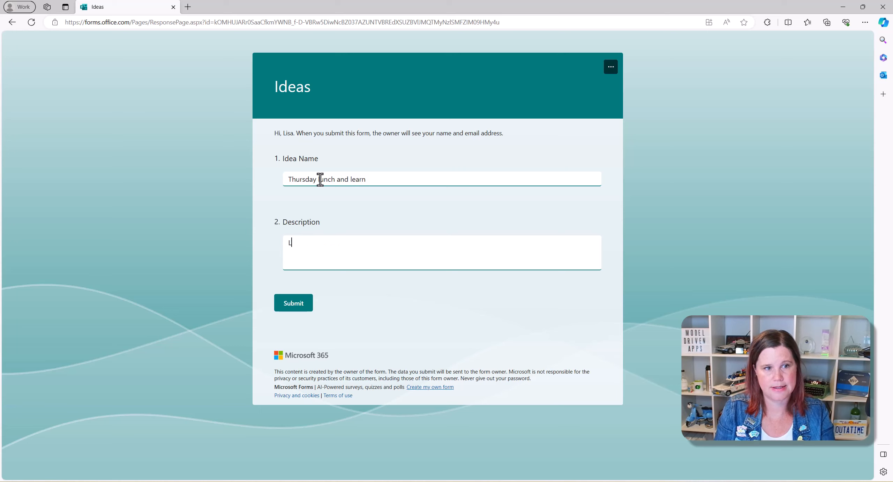
text(:eet's have a guest prese)
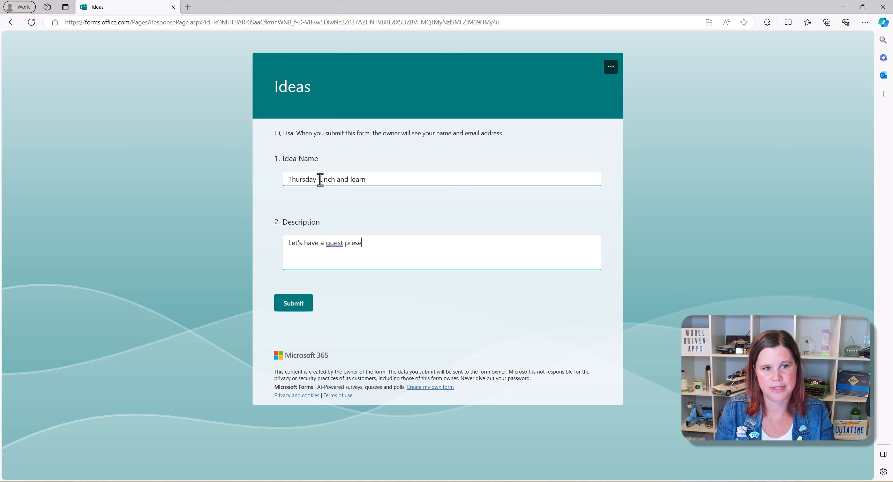
text(nter sharing)
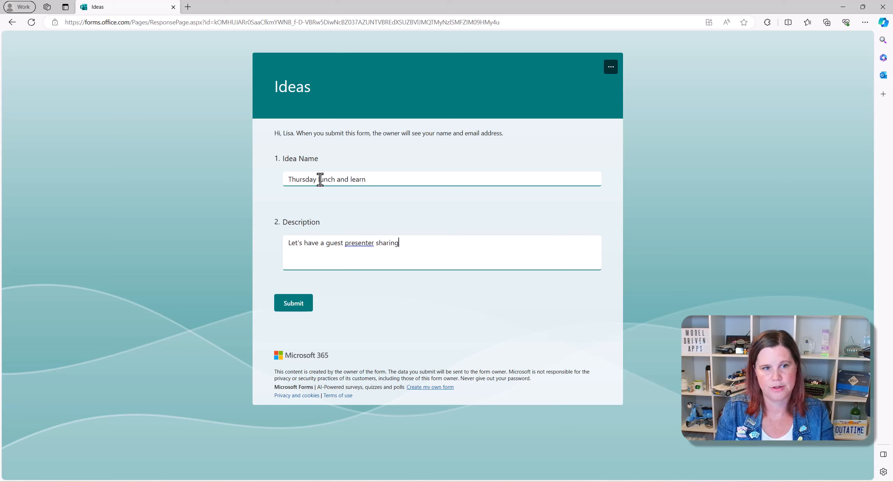
text( a topic each we)
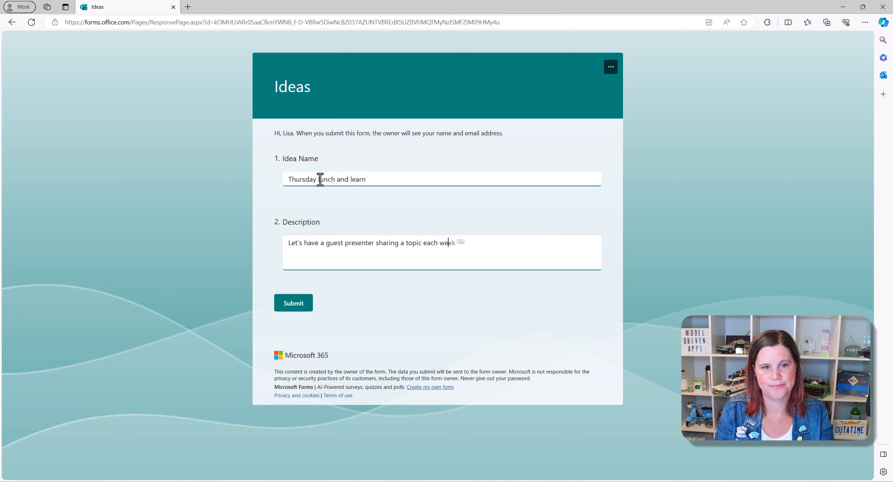
key(Tab)
click(296, 302)
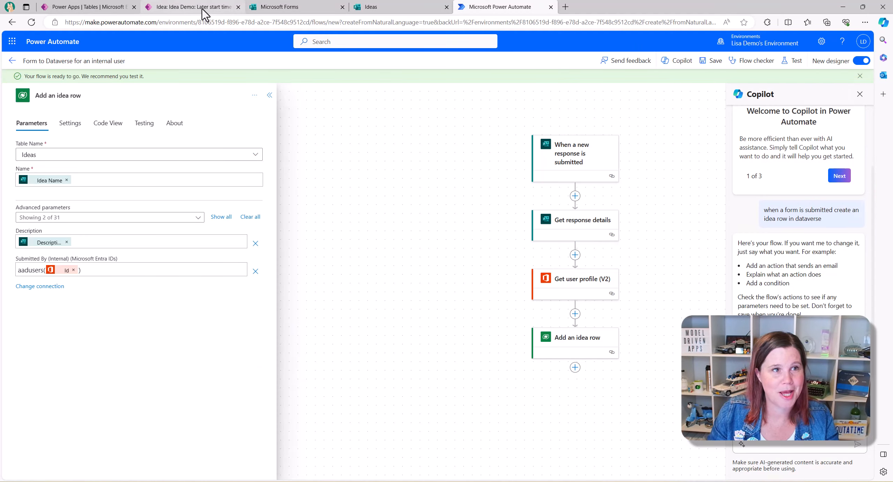
- Open the newest Thursday lunch and learn idea and check its linked Submitted By (Internal) user
click(202, 9)
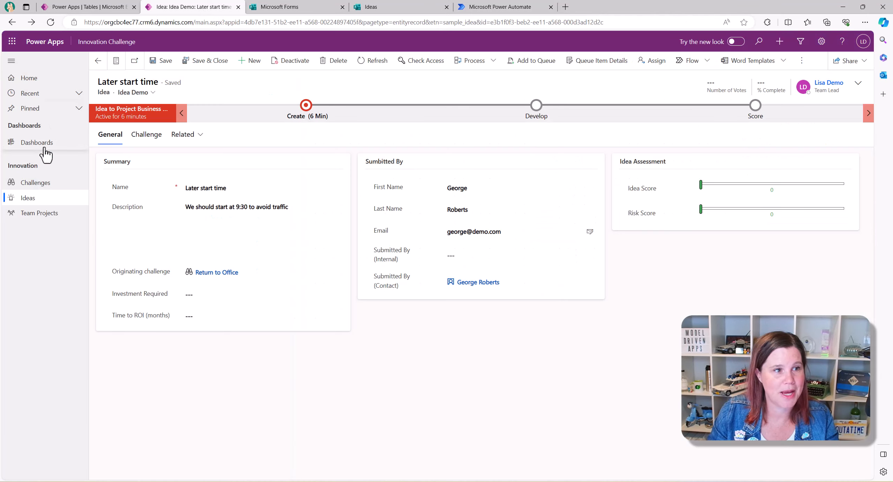
click(28, 197)
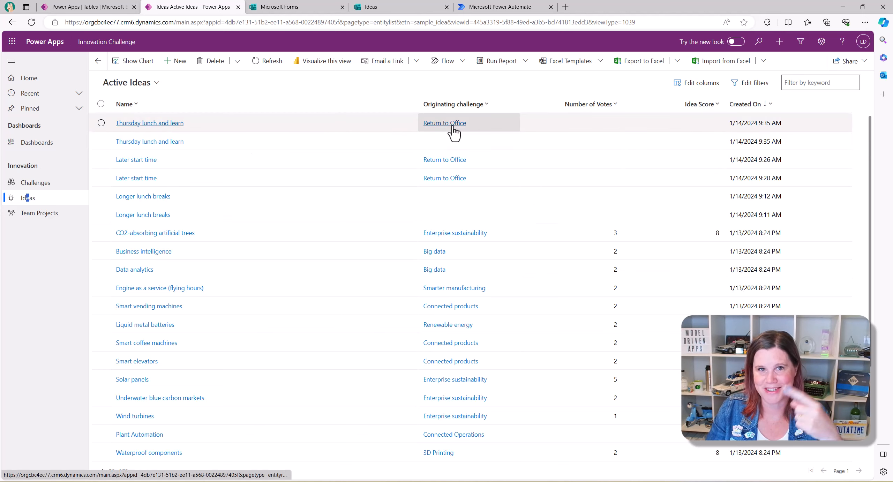
click(167, 142)
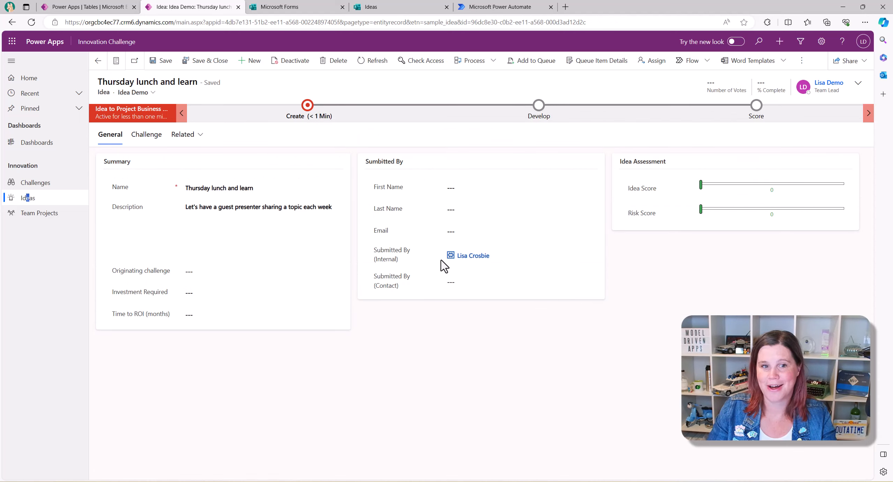
click(471, 256)
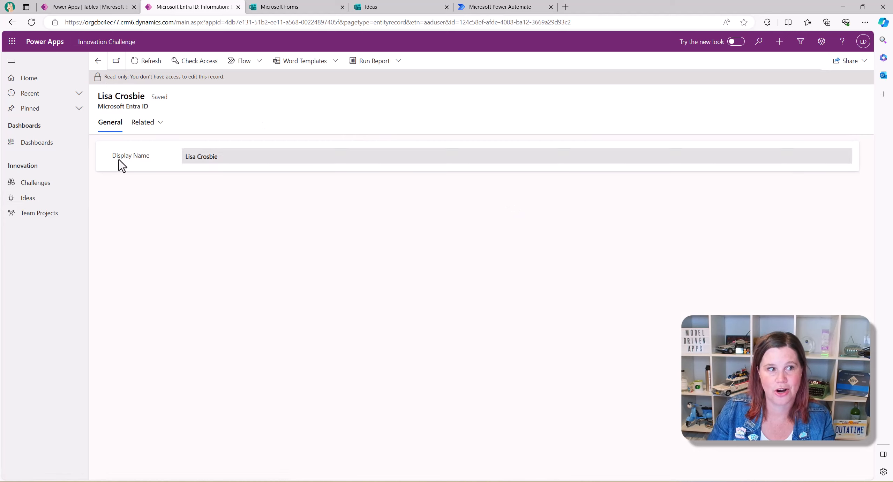
click(98, 61)
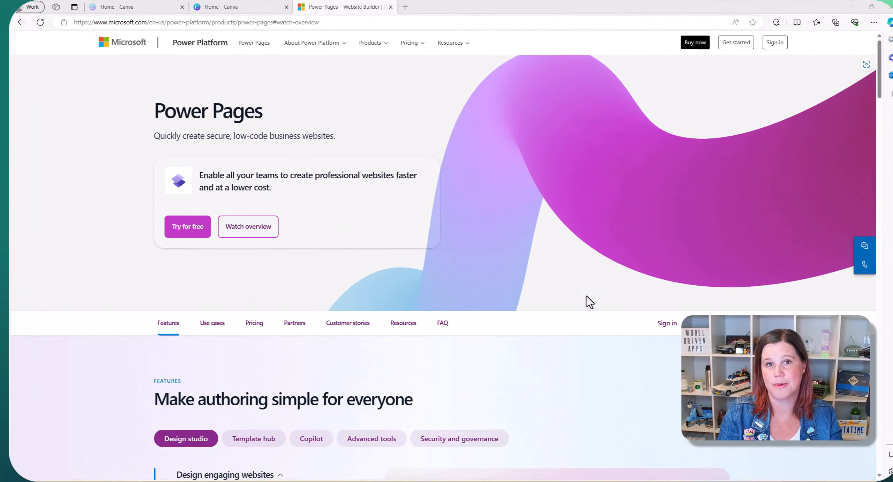
- Scroll down the Power Pages product page and expand the Share business data description
scroll(588, 302, down, 4)
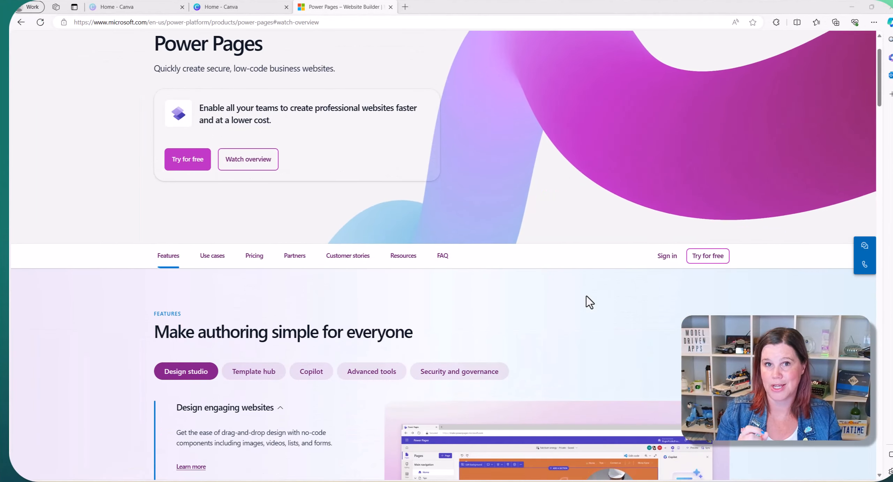
scroll(589, 302, down, 4)
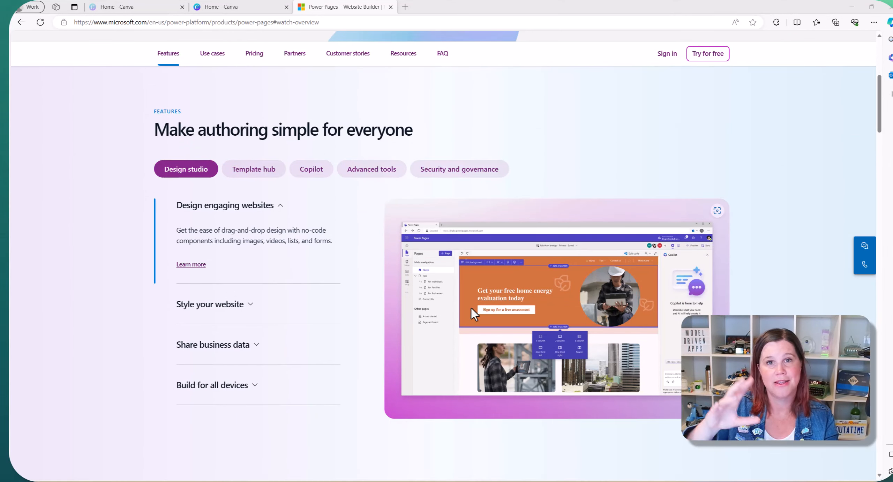
click(229, 346)
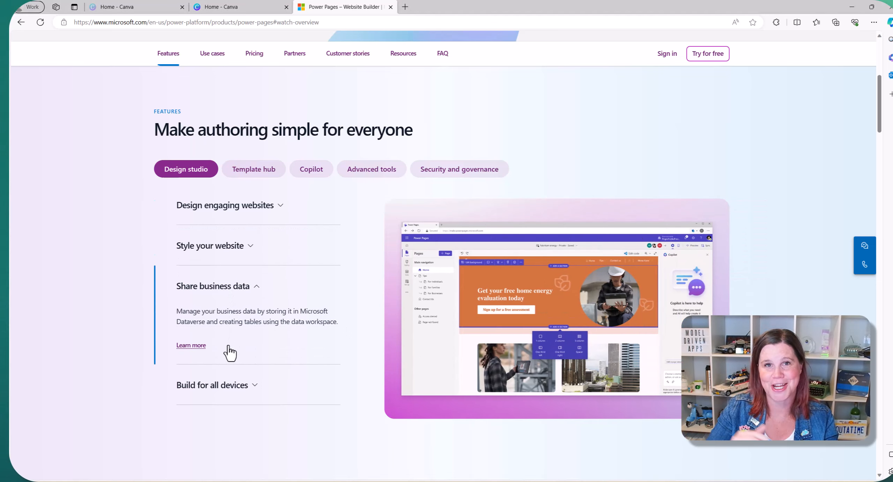